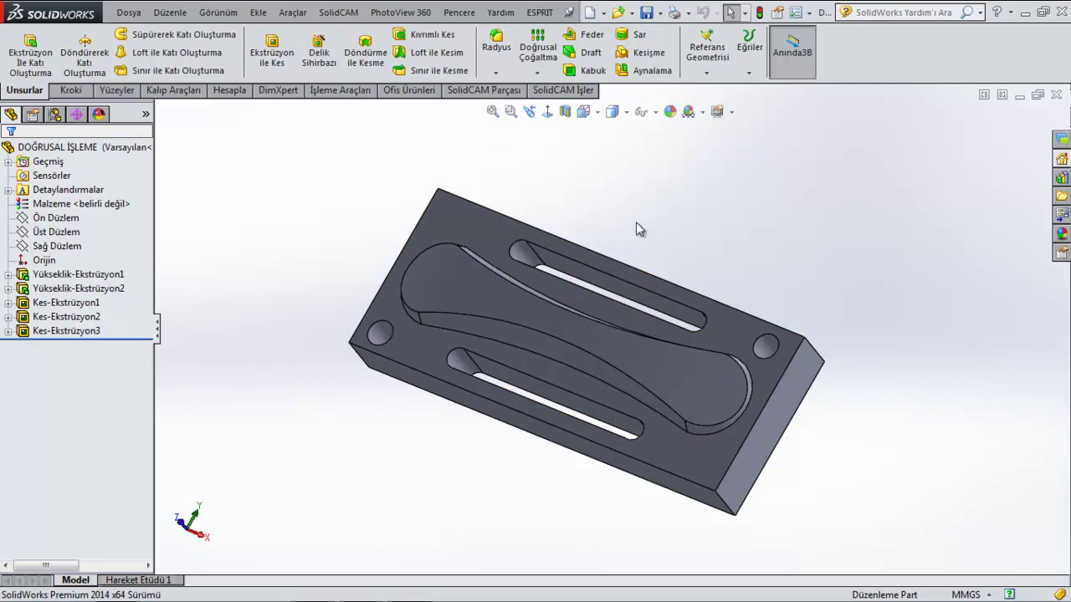
Orbit the pocketed block to a near top-down view
{"action": "middle_click_drag", "start_coordinate": [655, 239], "coordinate": [701, 203]}
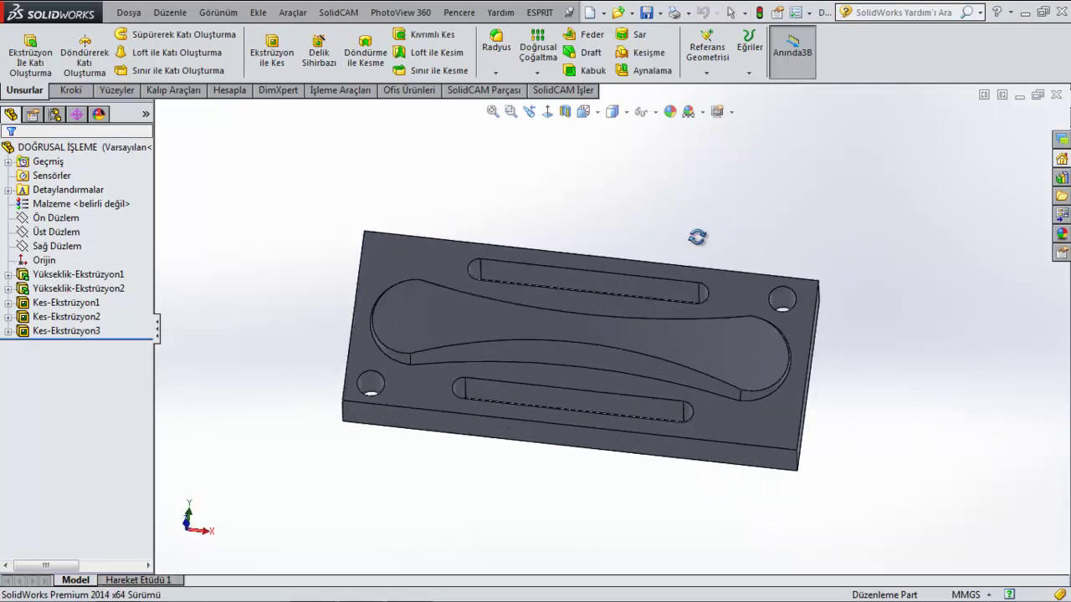
Create a new external, metric SolidCAM milling part named DOĞRUSAL İŞLEME
{"action": "left_click", "coordinate": [493, 91]}
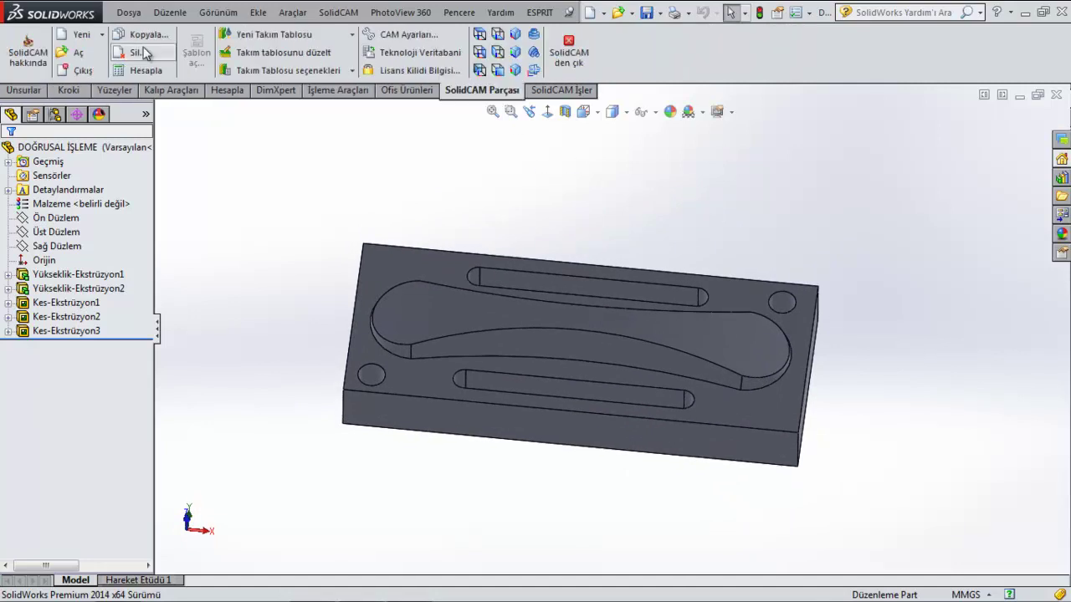
{"action": "left_click", "coordinate": [86, 40]}
{"action": "left_click", "coordinate": [117, 48]}
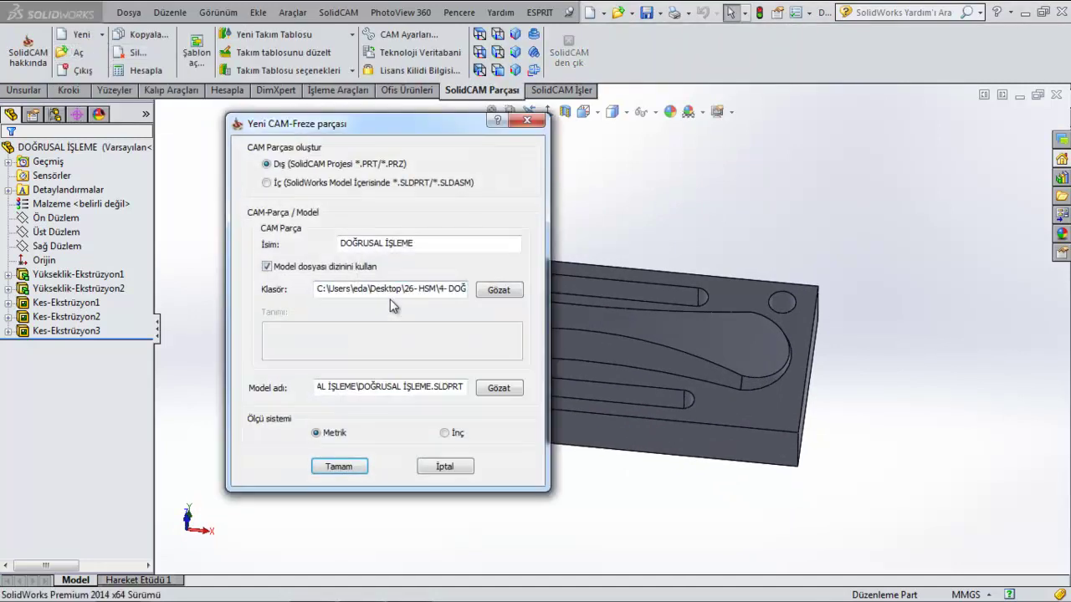
{"action": "left_click", "coordinate": [341, 466]}
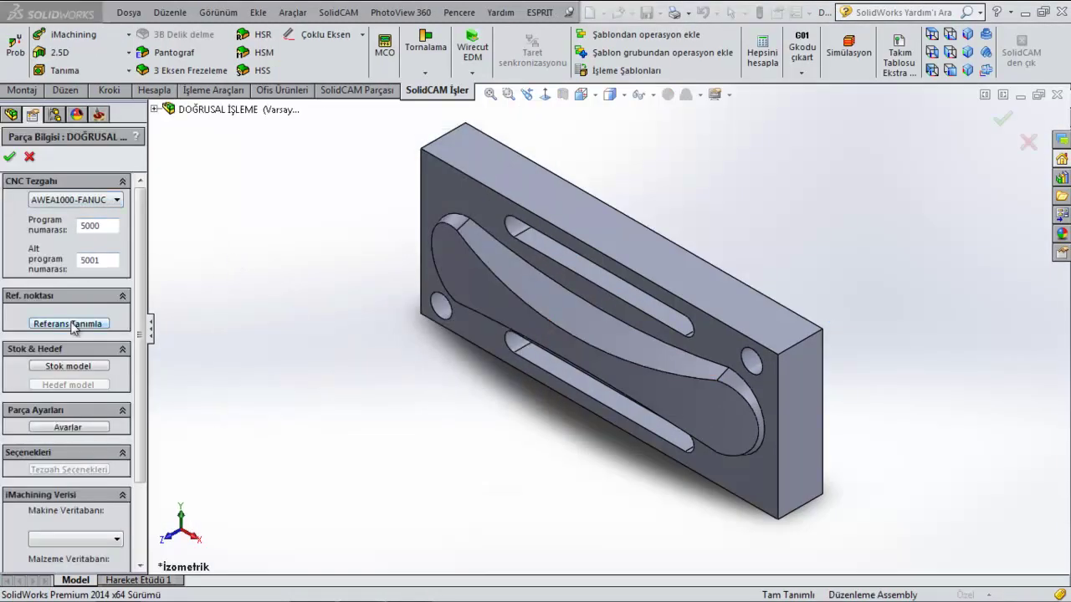
Place the machine reference point on the block's top-face corner and confirm the reference levels
{"action": "left_click", "coordinate": [71, 324]}
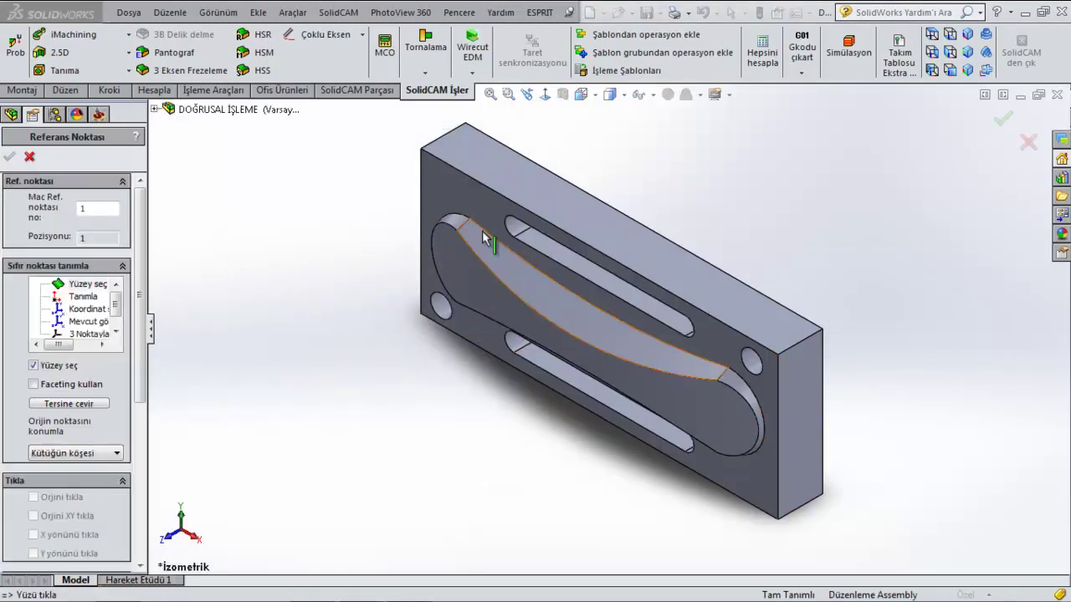
{"action": "left_click", "coordinate": [489, 201]}
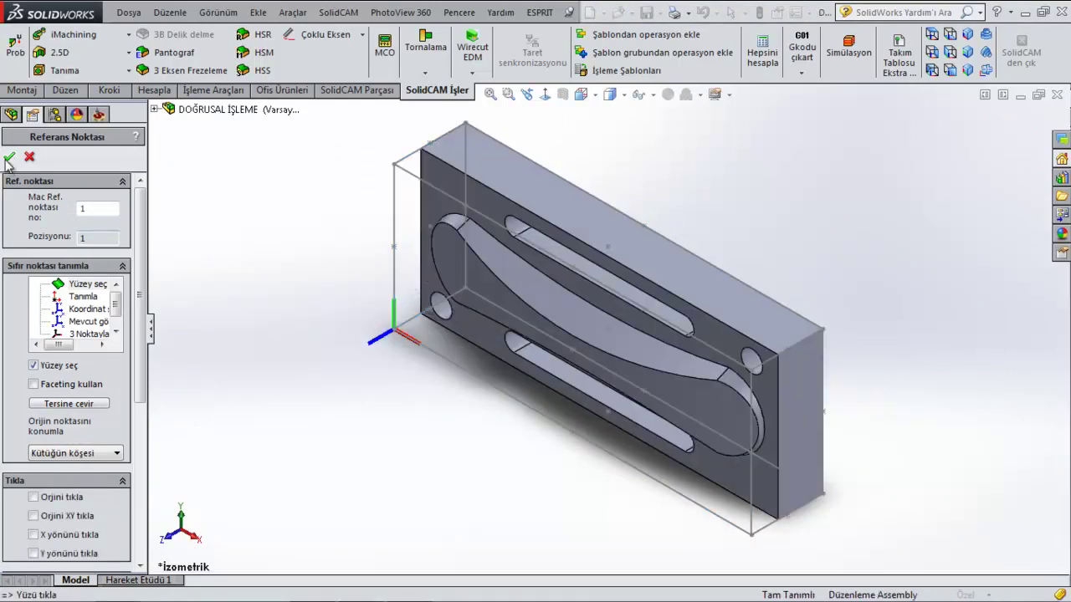
{"action": "left_click", "coordinate": [9, 157]}
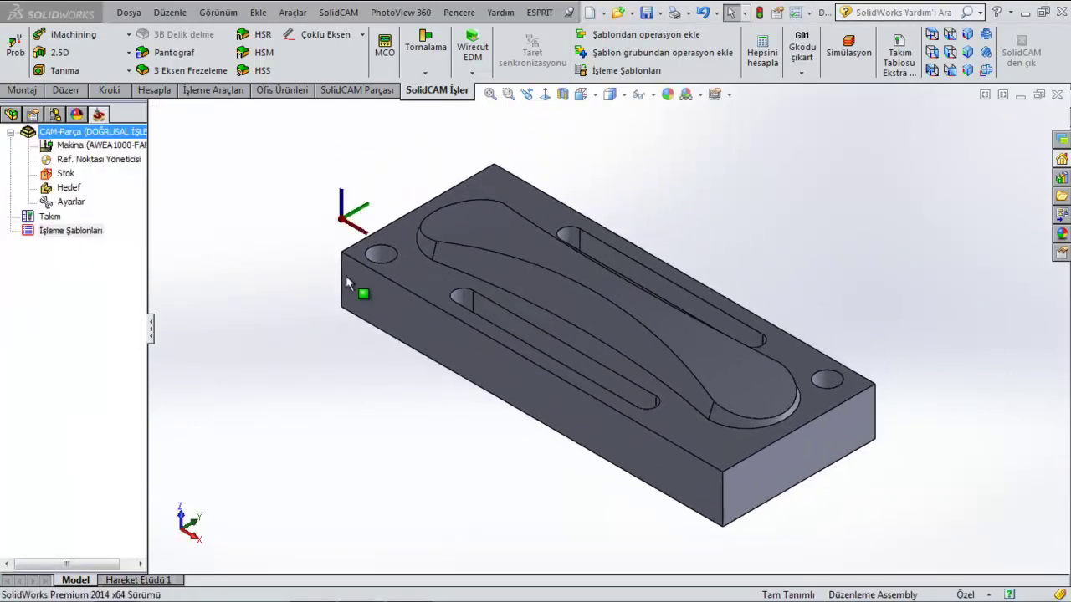
{"action": "left_click", "coordinate": [502, 520]}
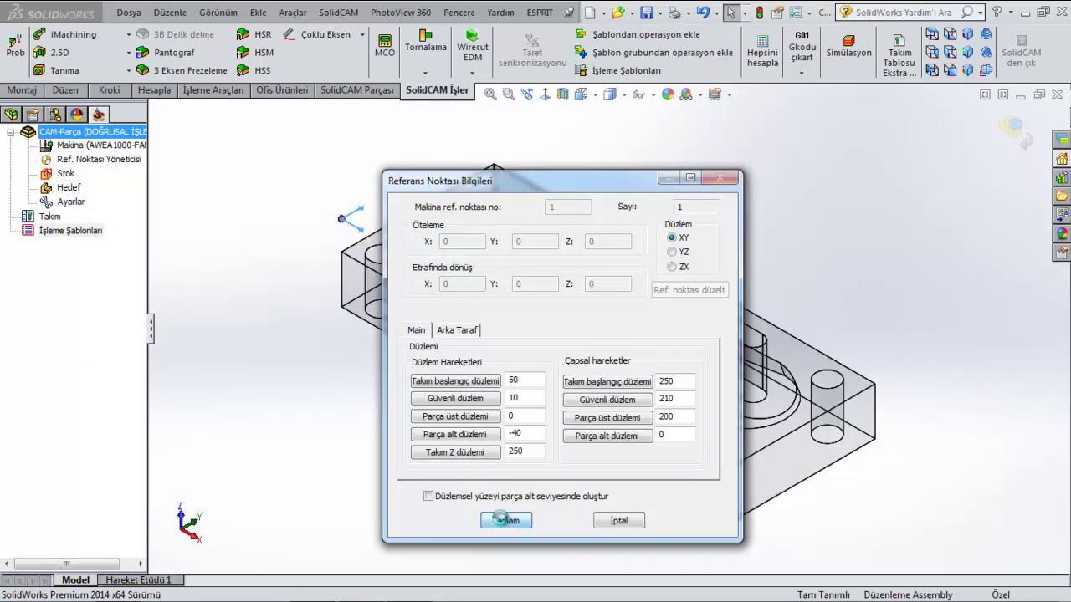
{"action": "left_click", "coordinate": [10, 158]}
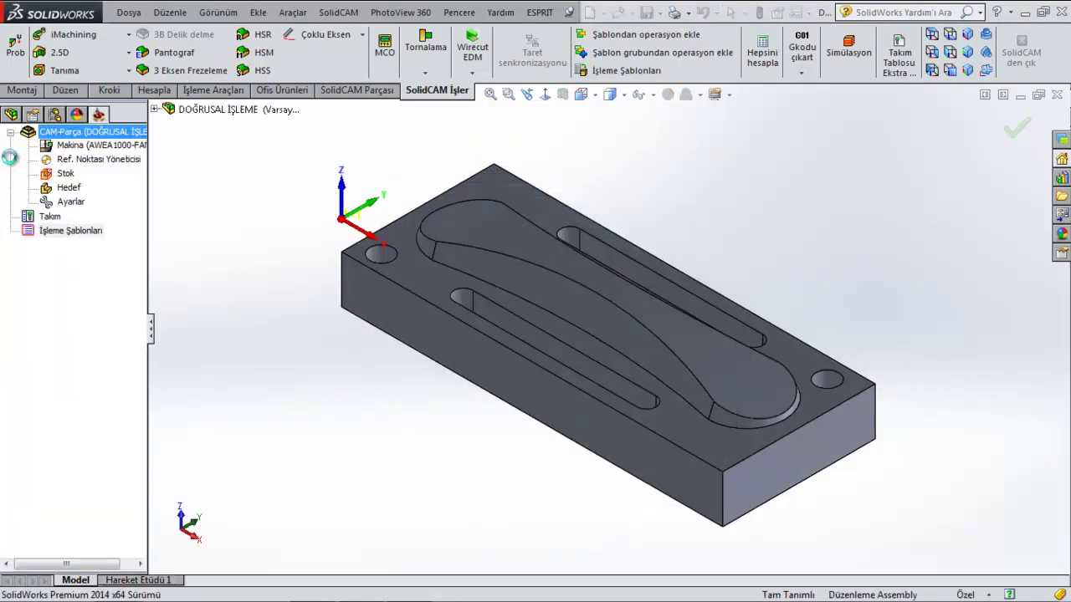
Define stock 'stok' and target 'hedef' from the solid block and confirm the CAM part
{"action": "left_click", "coordinate": [79, 366]}
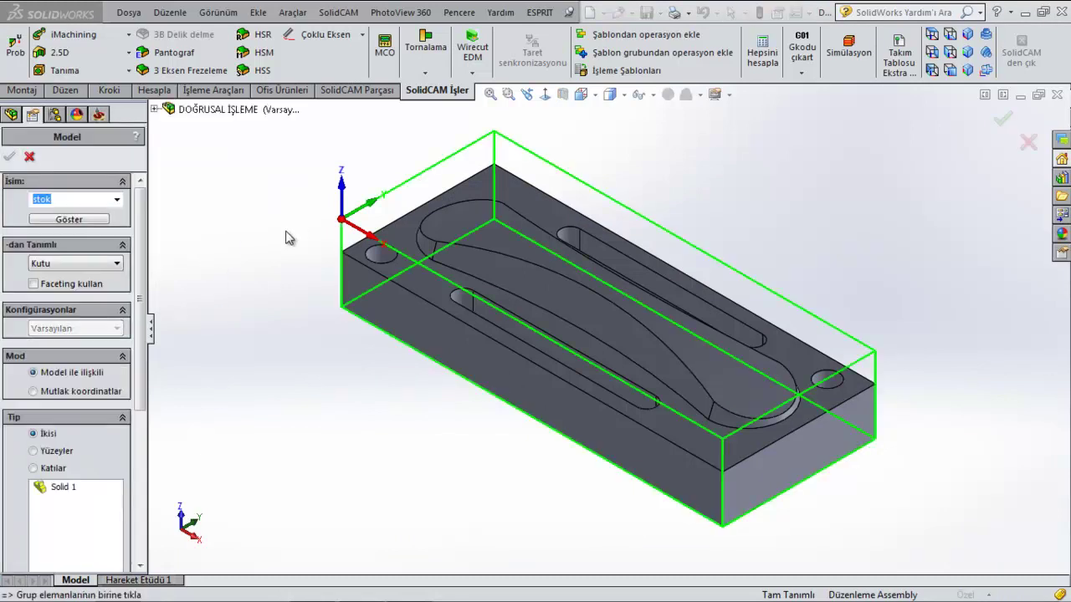
{"action": "left_click", "coordinate": [95, 267]}
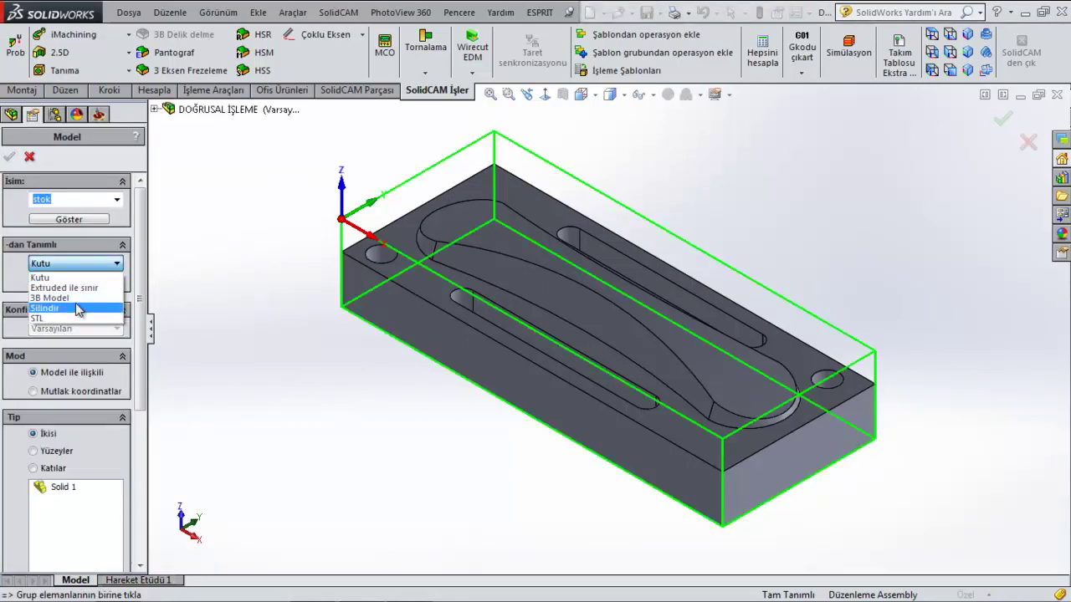
{"action": "key", "text": "Escape"}
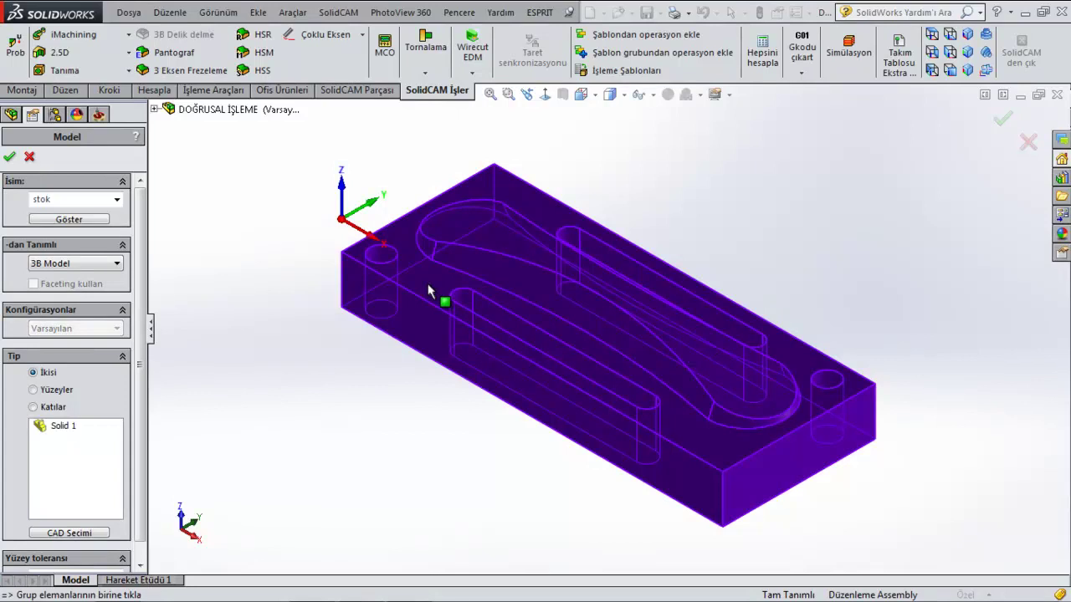
{"action": "left_click", "coordinate": [9, 156]}
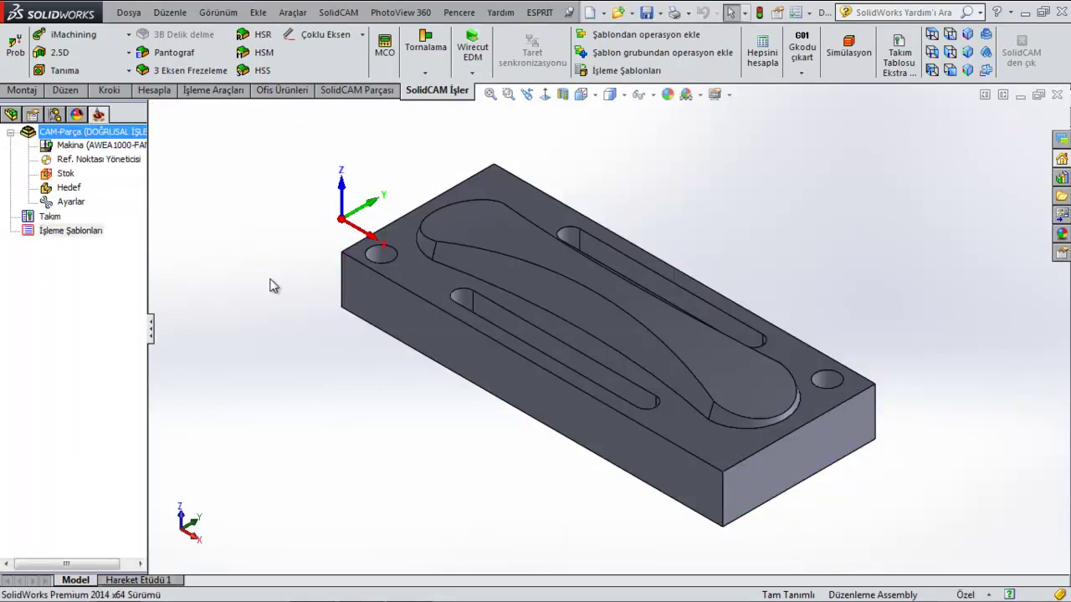
{"action": "left_click", "coordinate": [9, 157]}
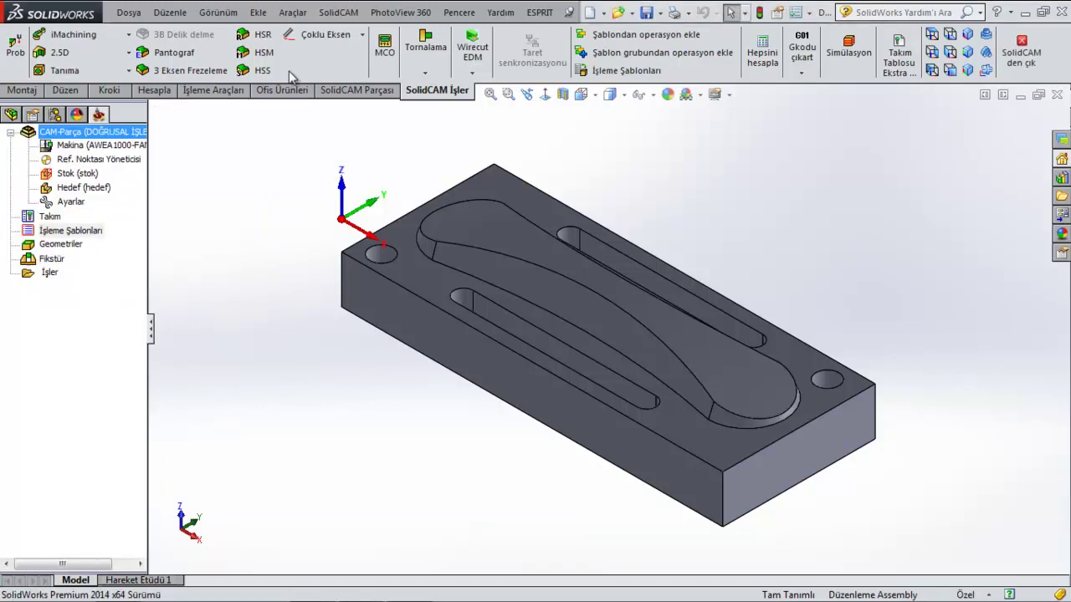
Start an HSM operation with Doğrusal İşleme technology on target 'hedef', then open its tool selection
{"action": "left_click", "coordinate": [265, 52]}
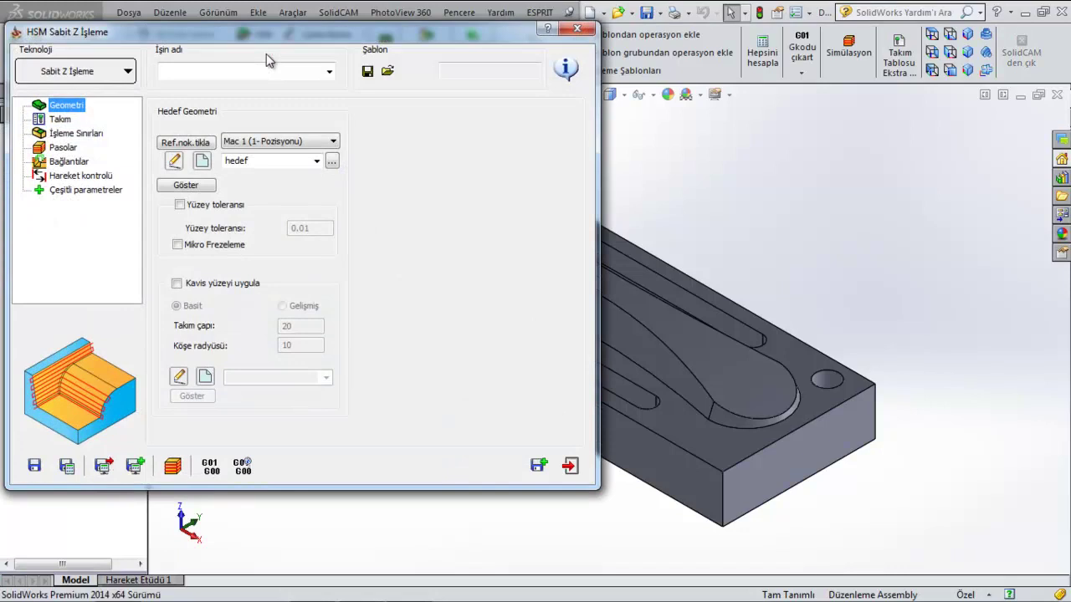
{"action": "left_click", "coordinate": [87, 80]}
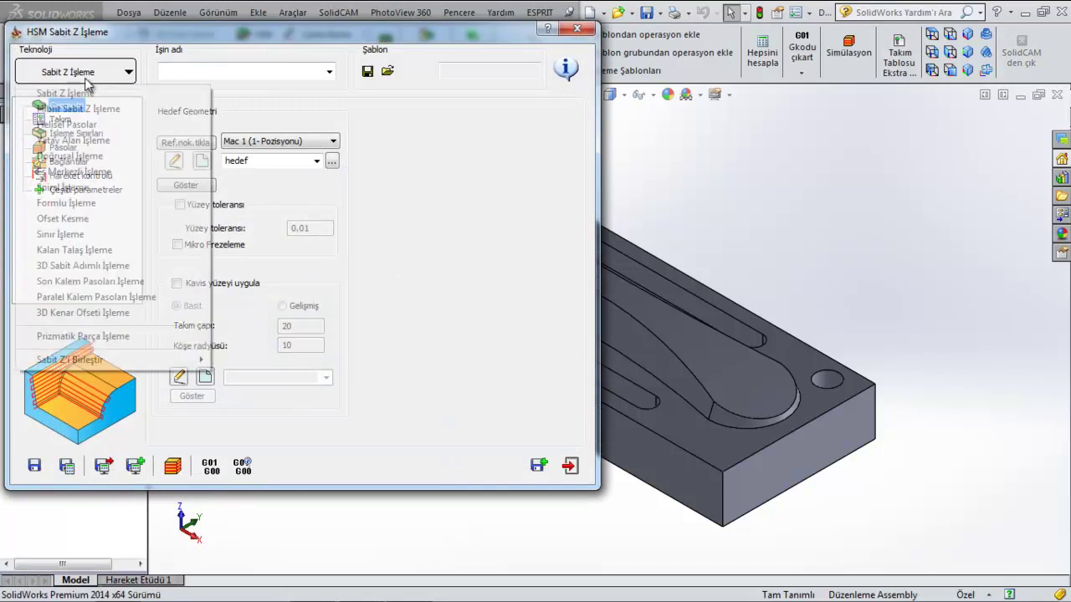
{"action": "left_click", "coordinate": [107, 158]}
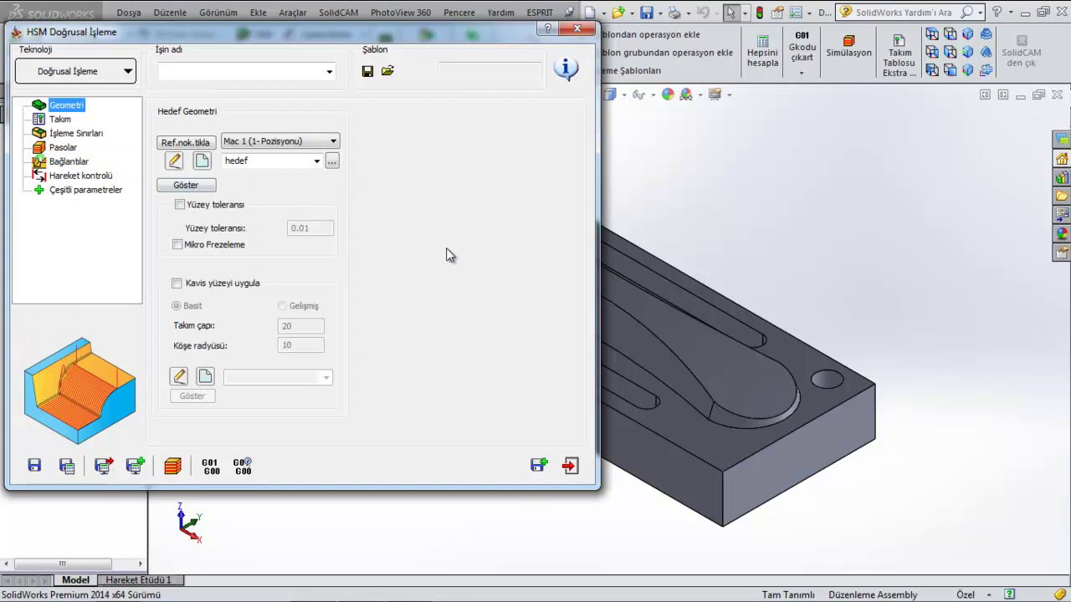
{"action": "left_click", "coordinate": [201, 160]}
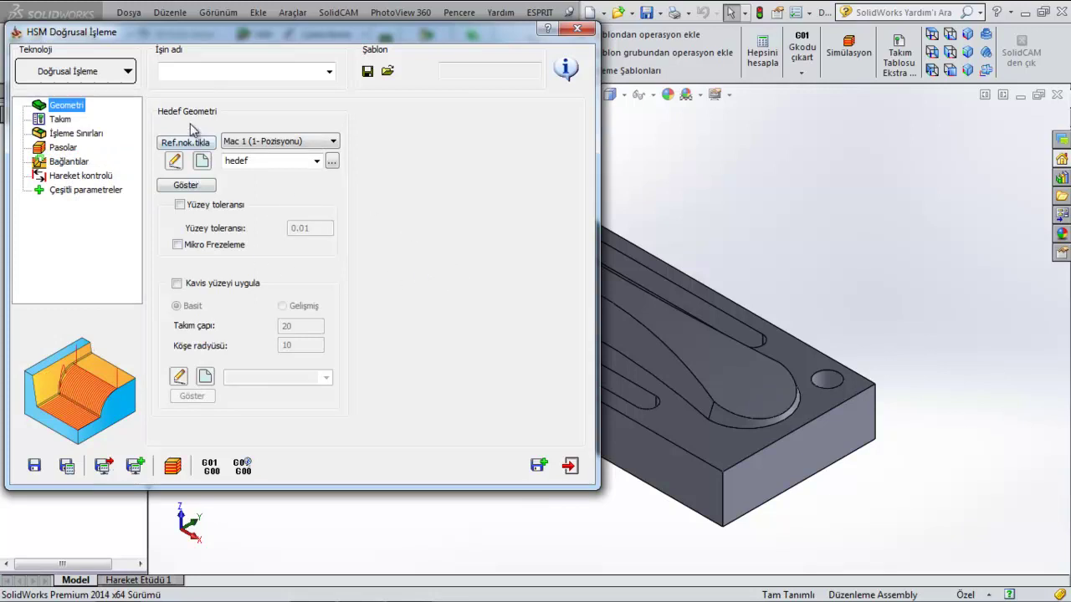
{"action": "left_click", "coordinate": [665, 330]}
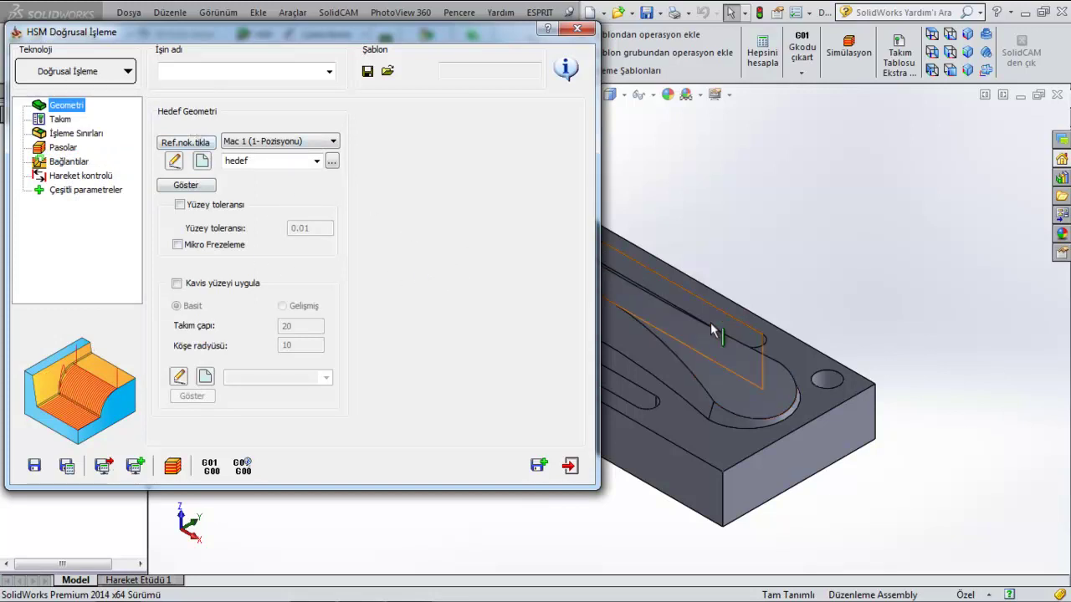
{"action": "left_click", "coordinate": [54, 120]}
{"action": "left_click", "coordinate": [287, 325]}
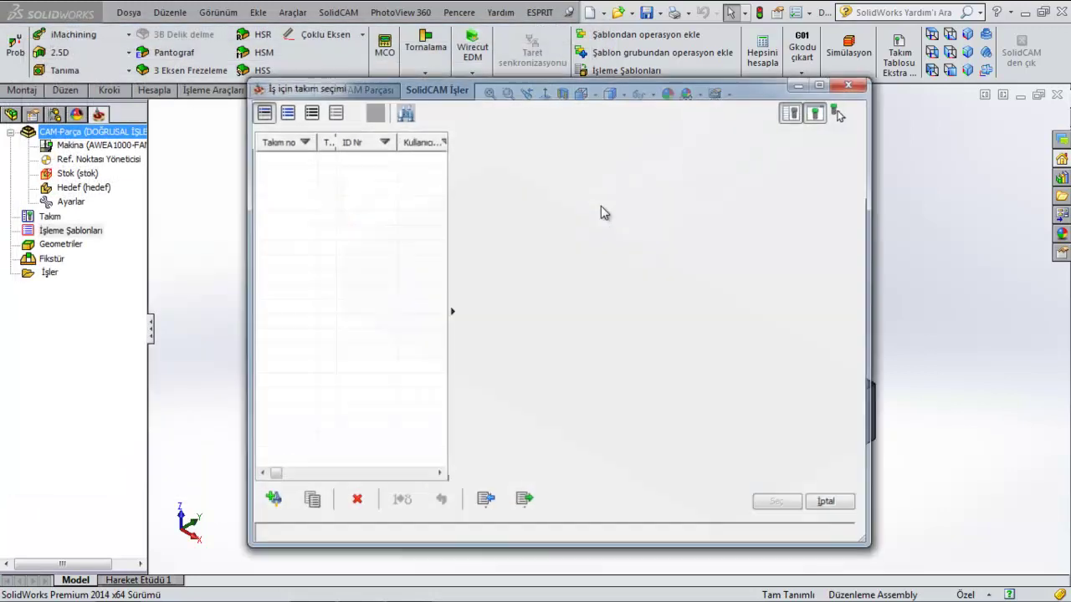
Assign a new 6 mm ball-nose tool with 3 mm corner radius to the operation
{"action": "left_click", "coordinate": [273, 499]}
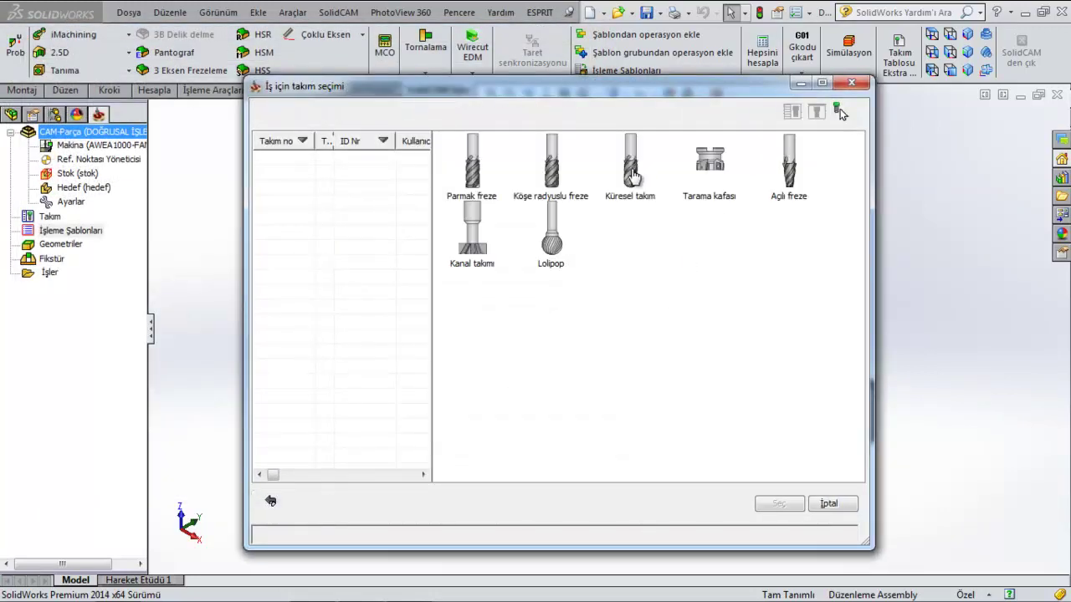
{"action": "left_click", "coordinate": [632, 167]}
{"action": "left_click", "coordinate": [779, 505]}
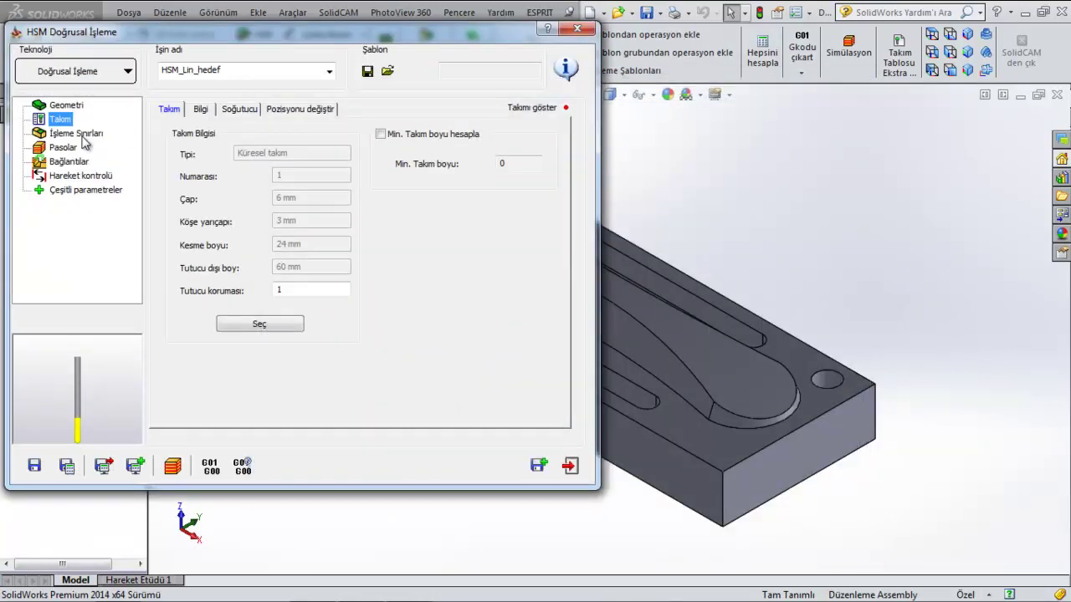
{"action": "left_click", "coordinate": [80, 136]}
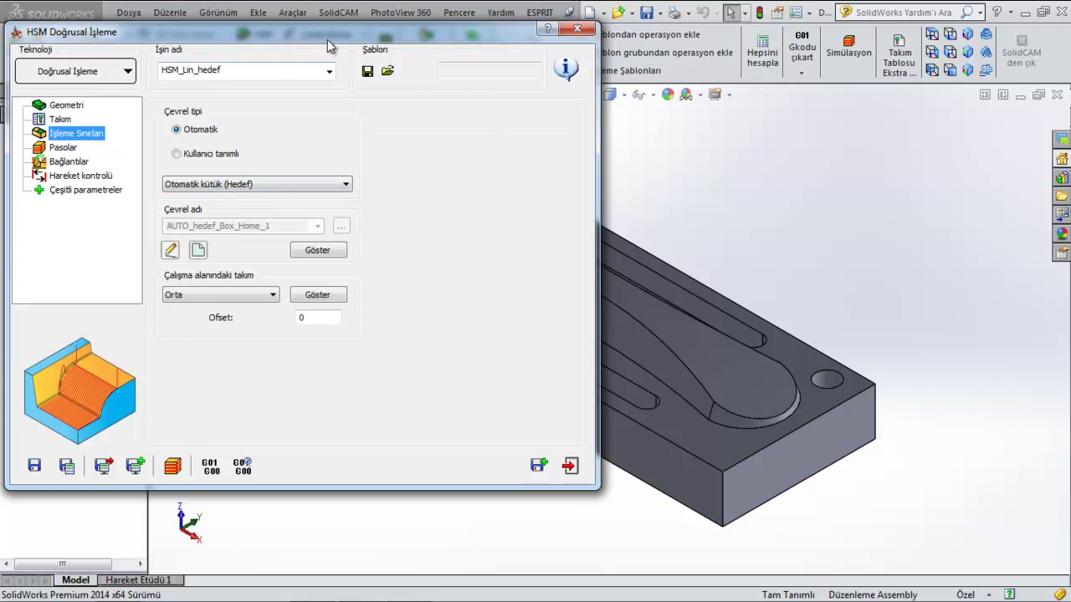
Set the boundary to Otomatik izdüşüm silhouette and accept its five chains, Zincir 1–5
{"action": "left_click_drag", "start_coordinate": [332, 43], "coordinate": [380, 47]}
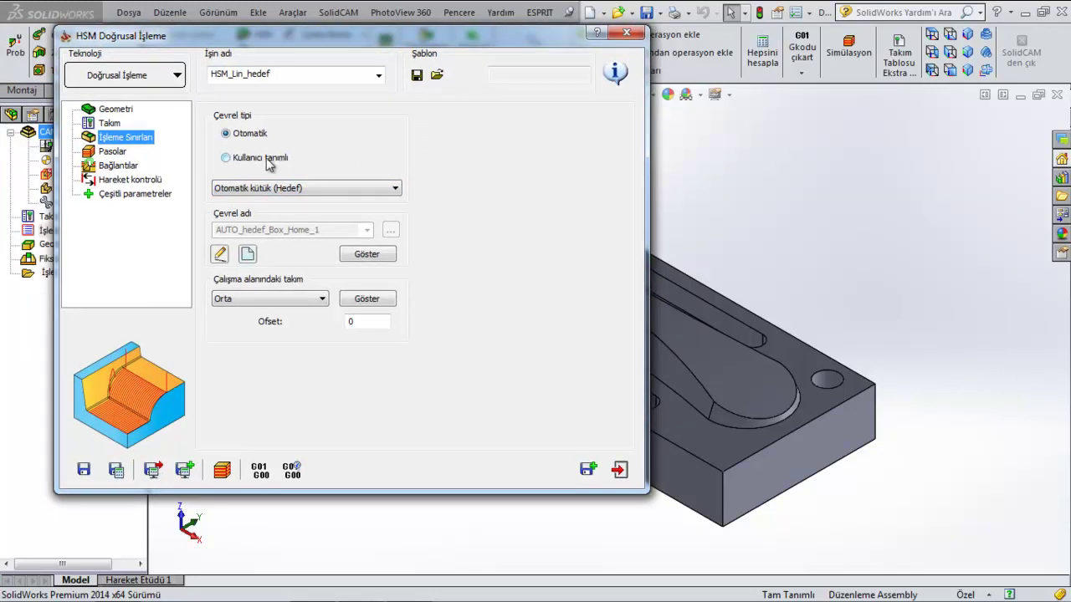
{"action": "left_click", "coordinate": [328, 189]}
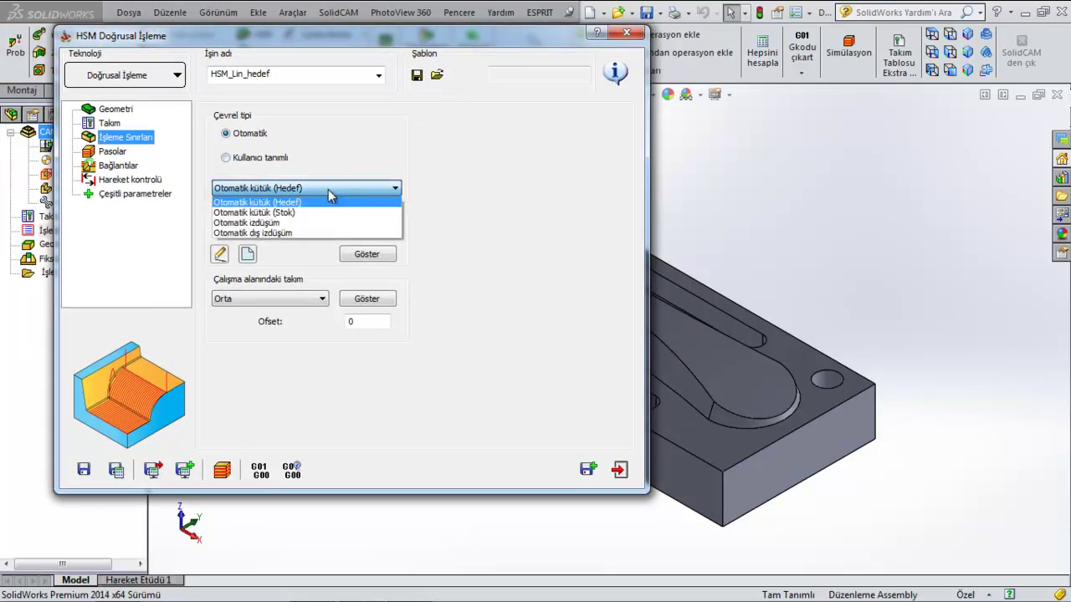
{"action": "left_click", "coordinate": [291, 223]}
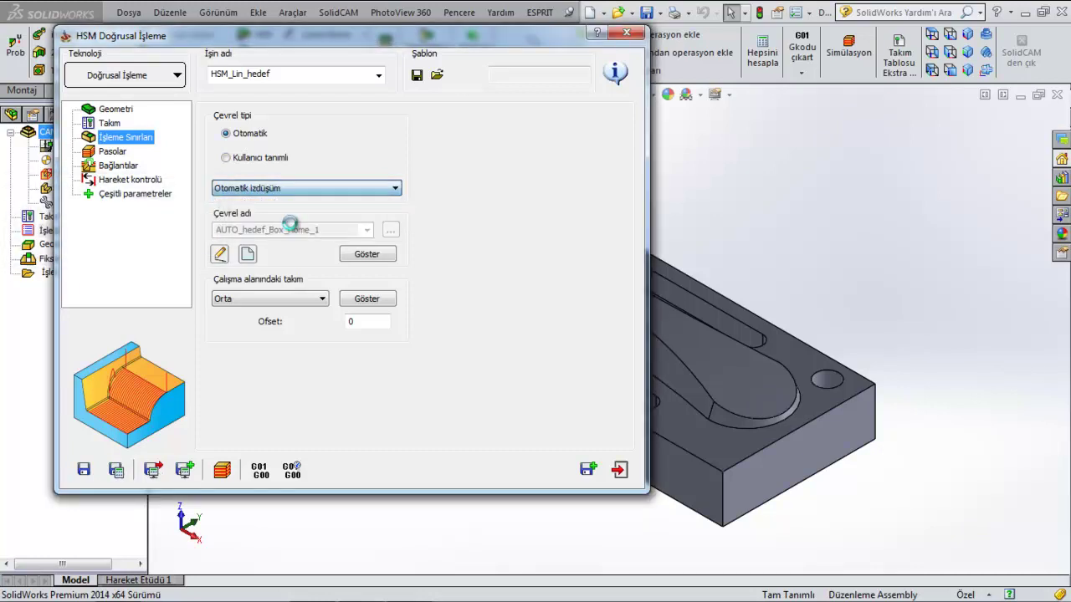
{"action": "left_click", "coordinate": [369, 264]}
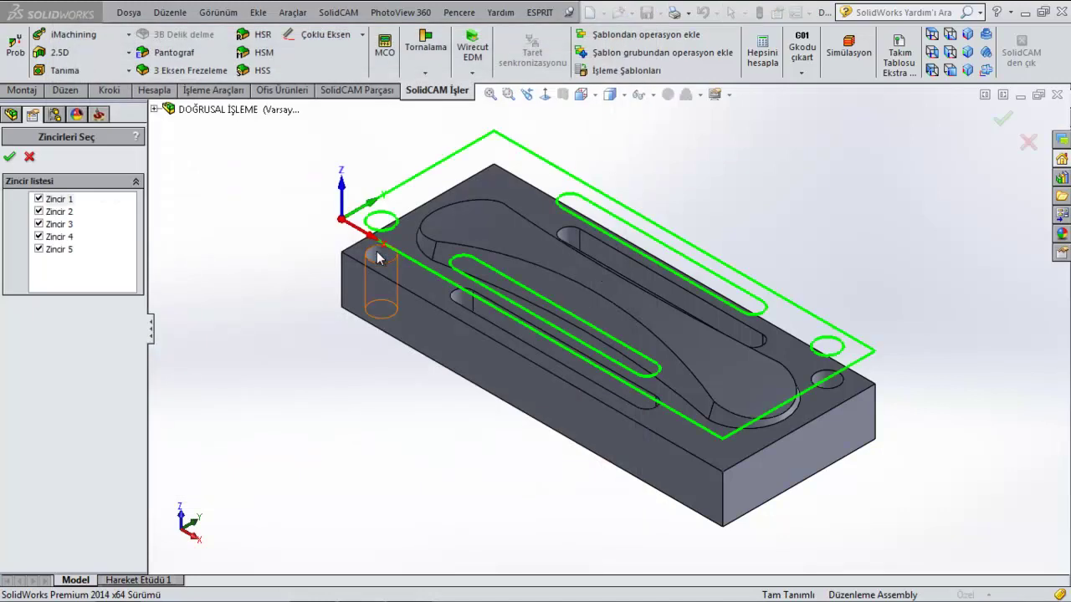
{"action": "mouse_move", "coordinate": [334, 218]}
{"action": "middle_mouse_down"}
{"action": "mouse_move", "coordinate": [364, 374]}
{"action": "mouse_move", "coordinate": [347, 368]}
{"action": "middle_mouse_up"}
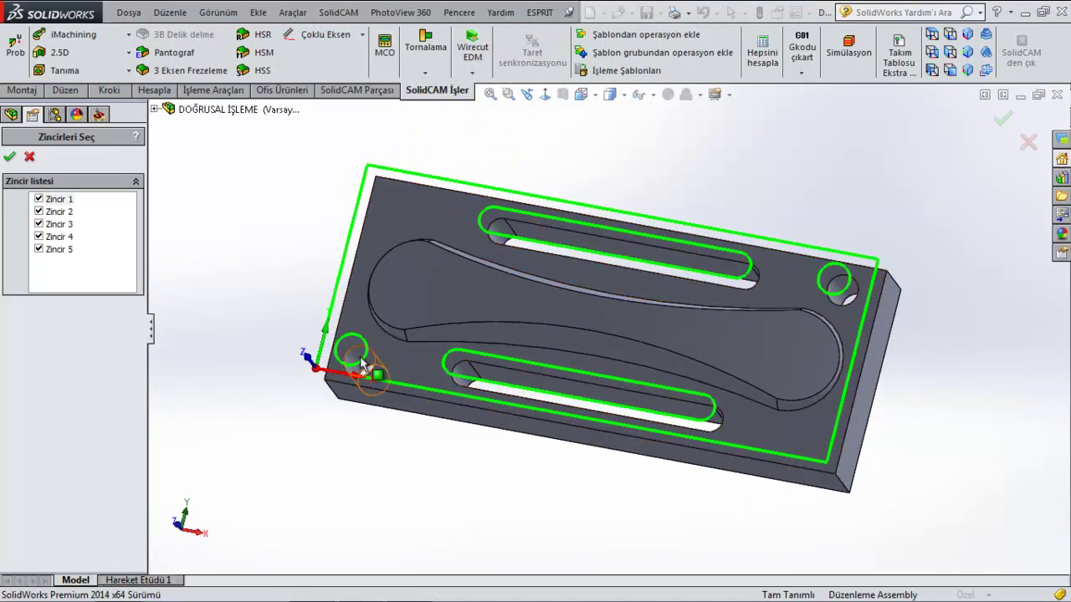
{"action": "left_click", "coordinate": [545, 94]}
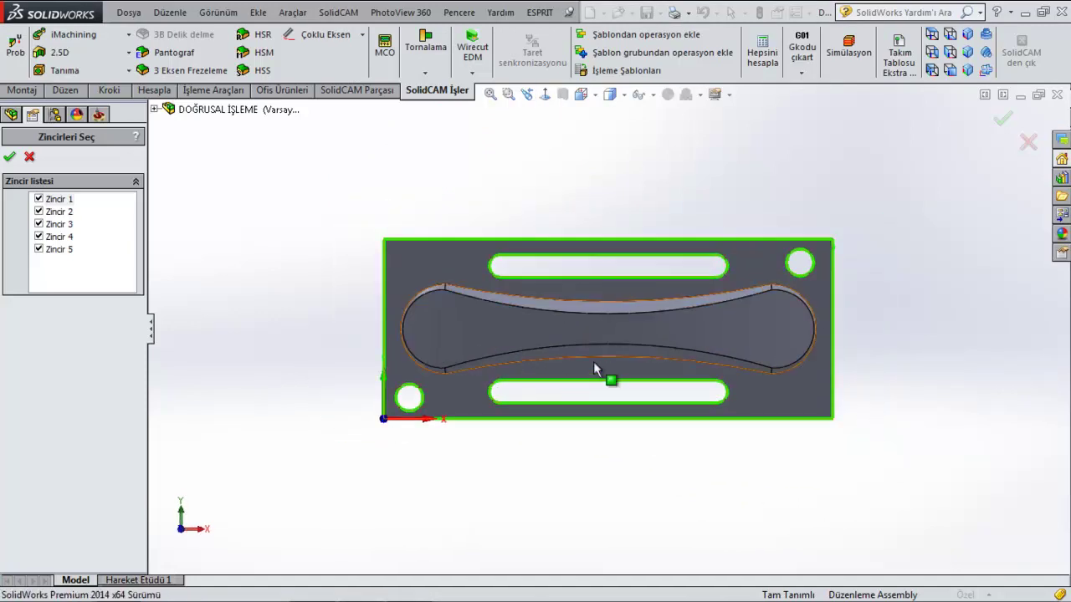
{"action": "mouse_move", "coordinate": [677, 349]}
{"action": "middle_mouse_down"}
{"action": "mouse_move", "coordinate": [596, 398]}
{"action": "mouse_move", "coordinate": [574, 239]}
{"action": "mouse_move", "coordinate": [483, 345]}
{"action": "middle_mouse_up"}
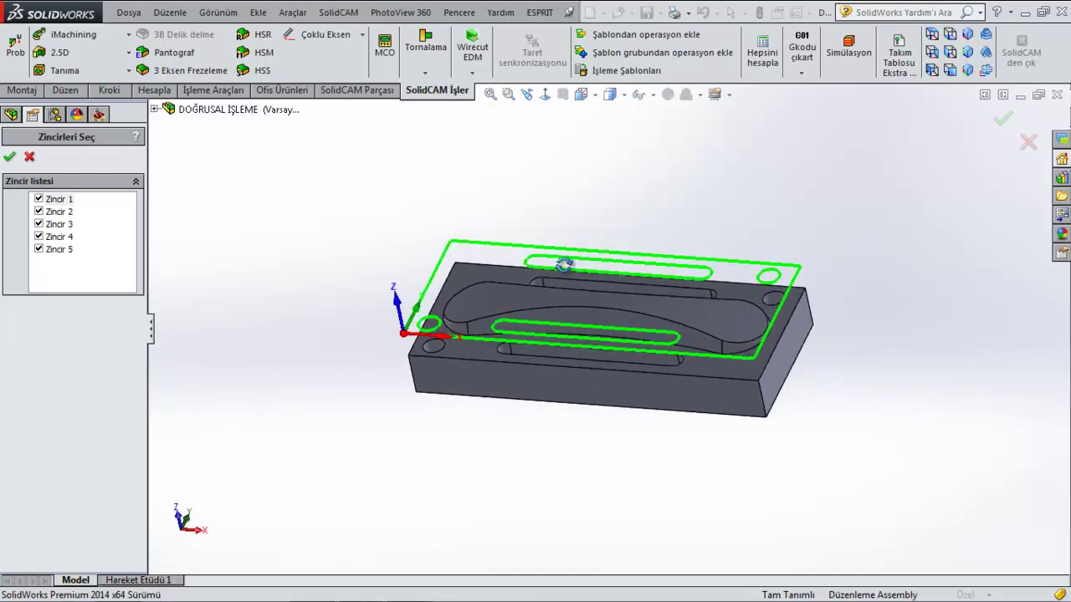
{"action": "scroll", "coordinate": [484, 345], "scroll_direction": "down", "scroll_amount": 2}
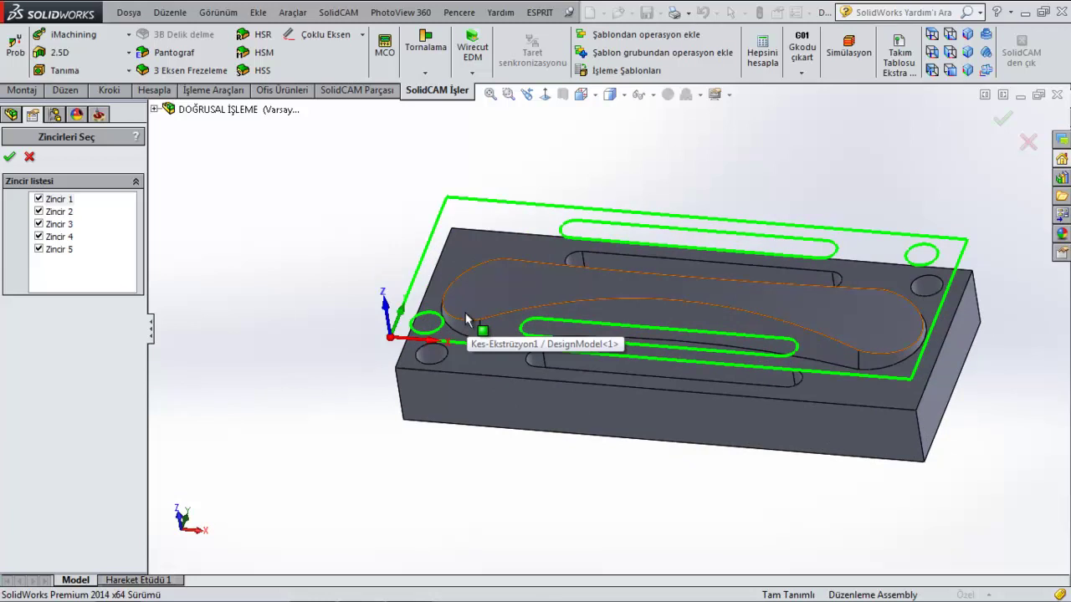
{"action": "left_click", "coordinate": [10, 159]}
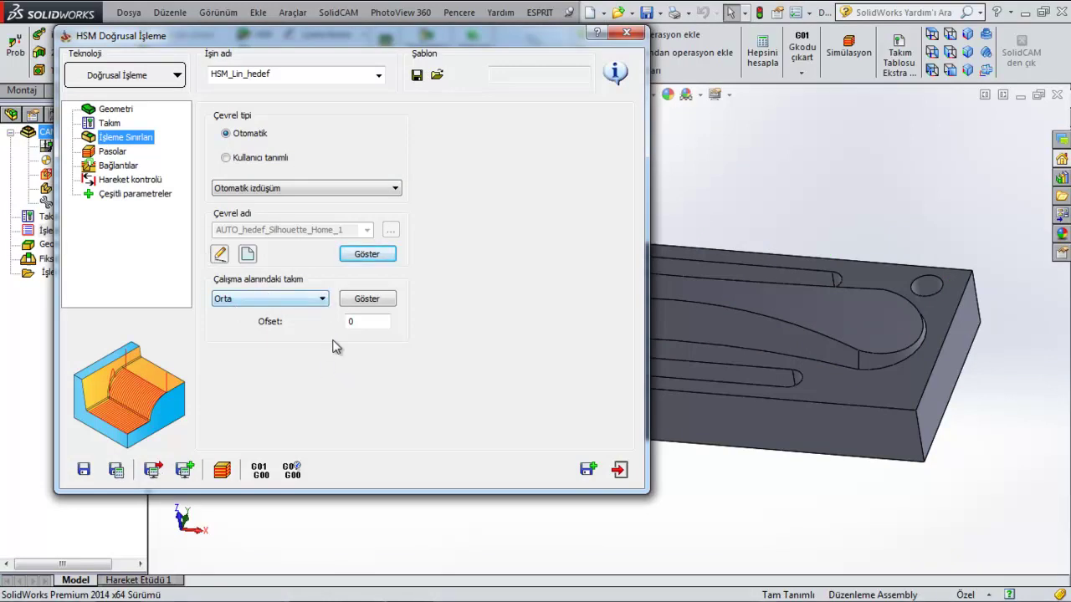
Set stepover 1 and pass extension 2 with Teğet uzatma ticked, keeping offsets 0 and step-down 40
{"action": "left_click", "coordinate": [362, 321]}
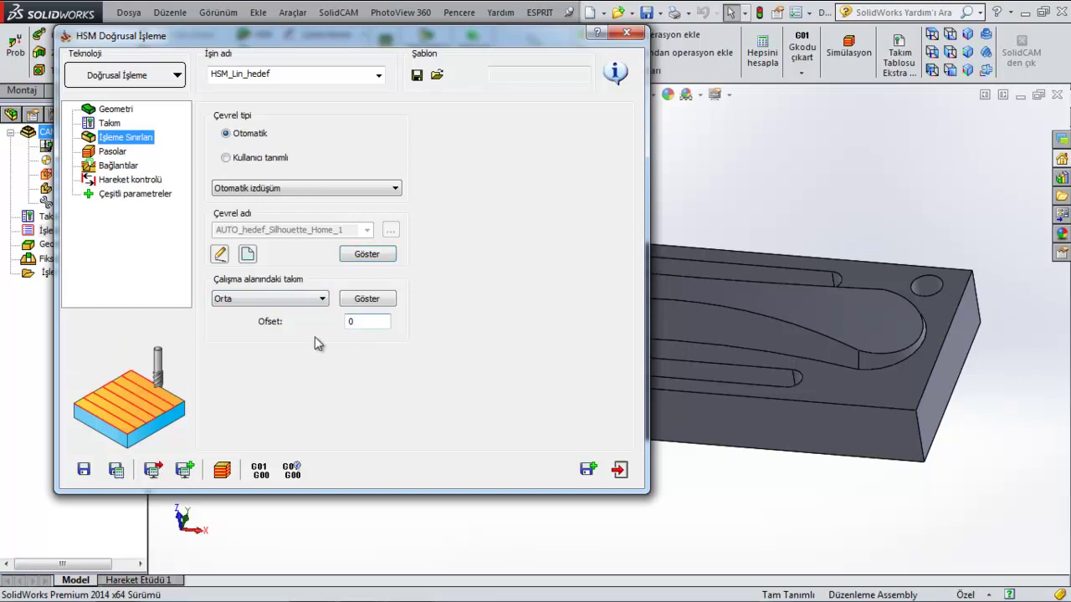
{"action": "left_click", "coordinate": [118, 153]}
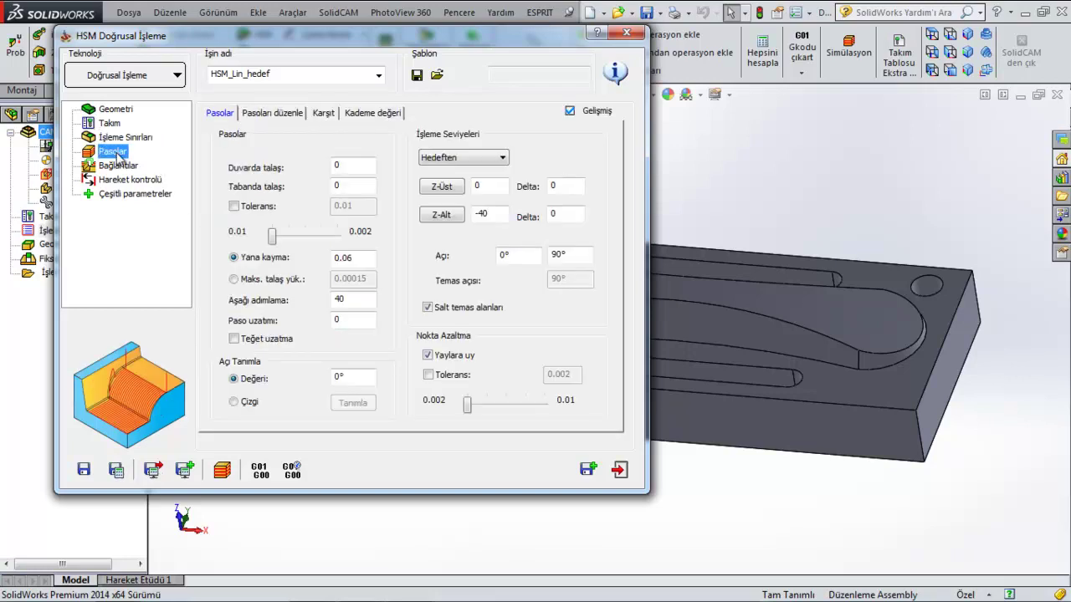
{"action": "left_click", "coordinate": [341, 165]}
{"action": "left_click", "coordinate": [346, 185]}
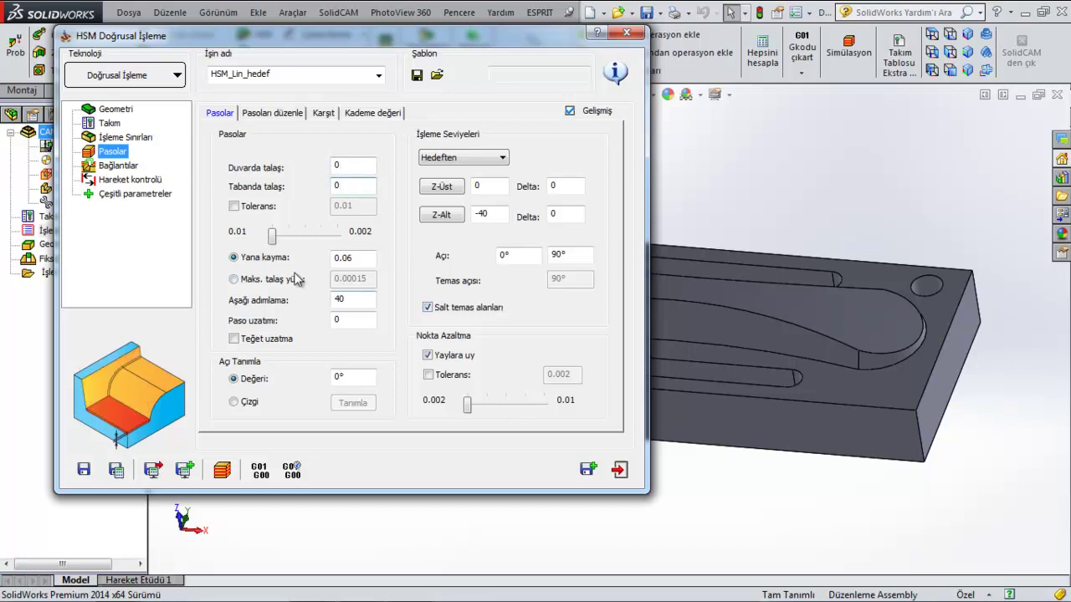
{"action": "left_click", "coordinate": [371, 263]}
{"action": "type", "text": "1"}
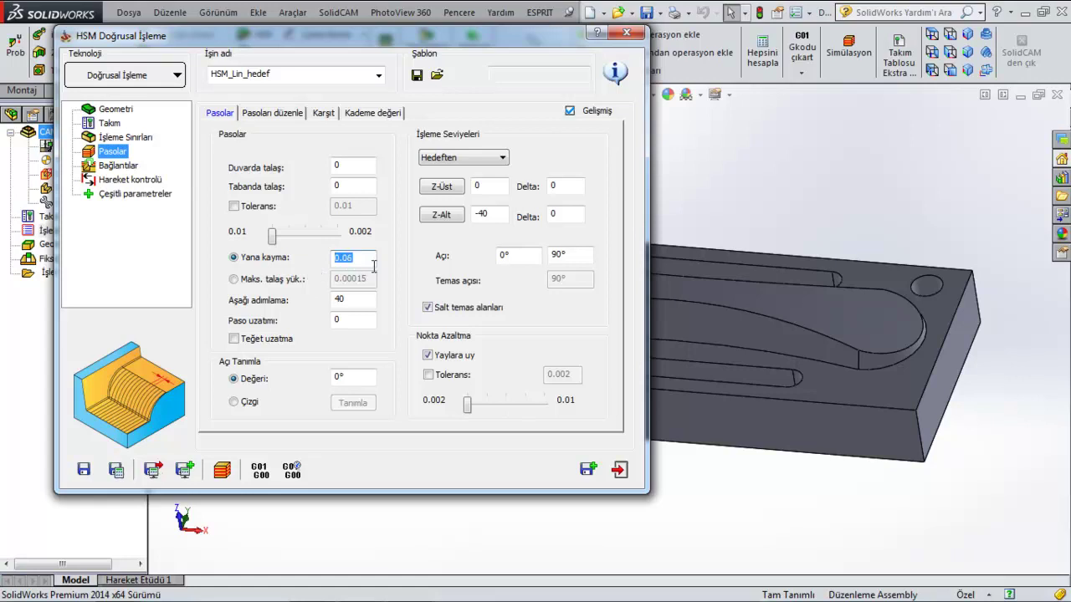
{"action": "left_click", "coordinate": [352, 302]}
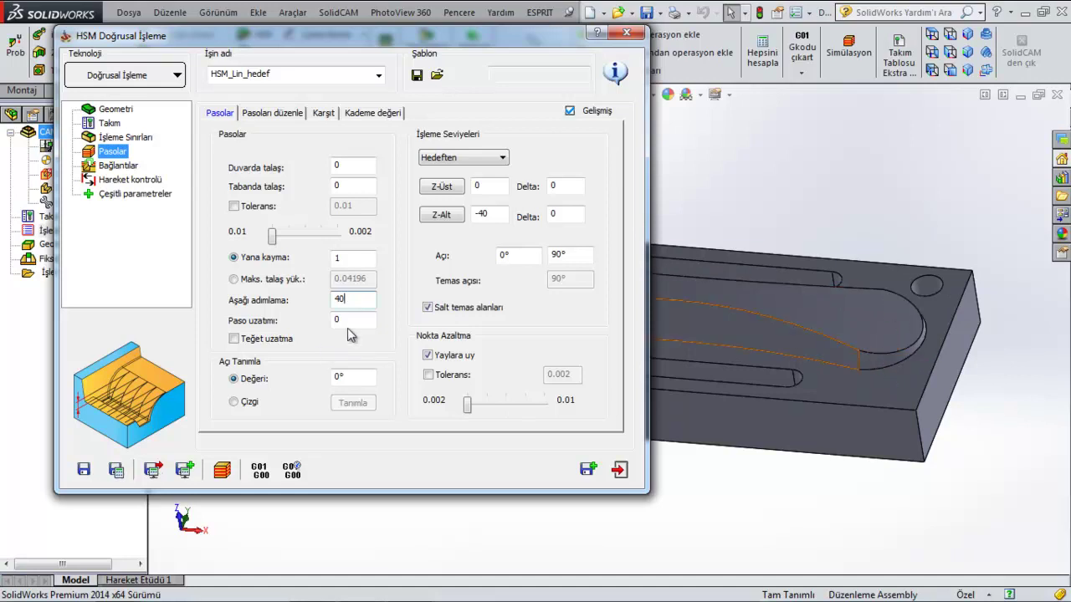
{"action": "left_click", "coordinate": [352, 322]}
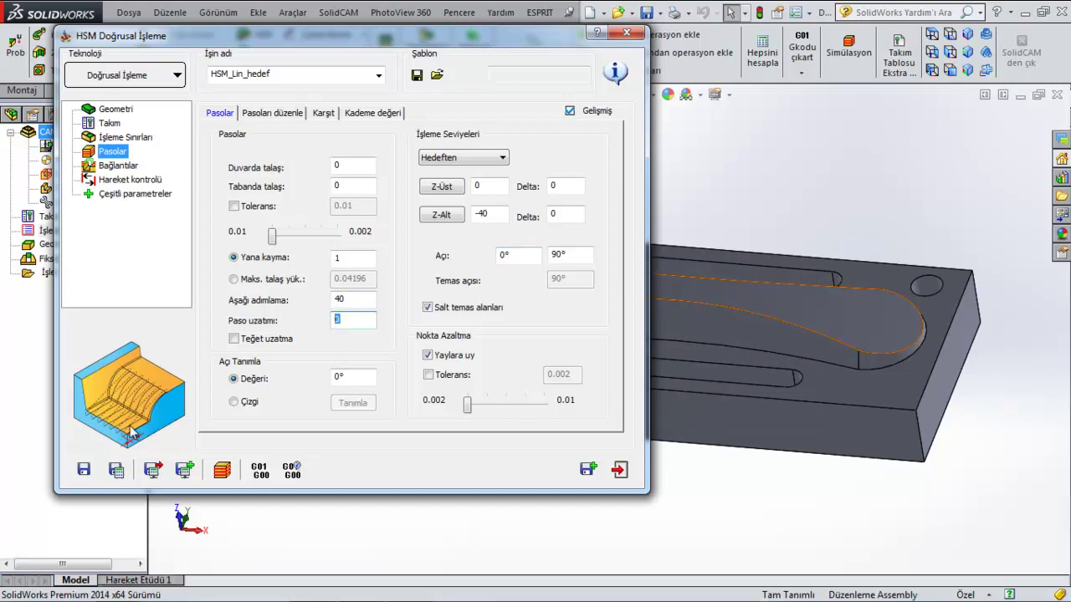
{"action": "left_click", "coordinate": [958, 306]}
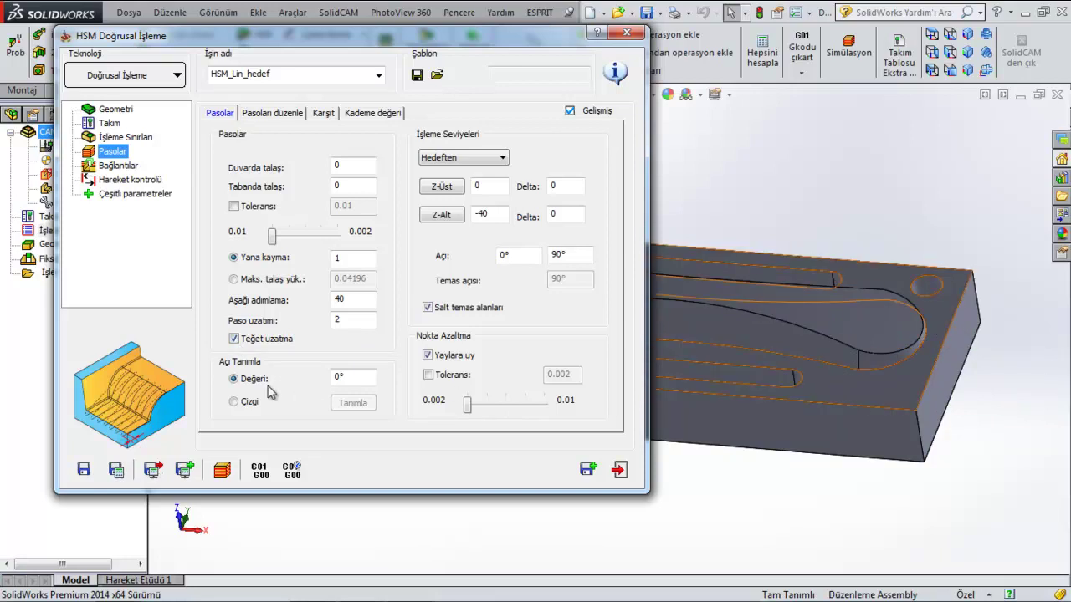
{"action": "left_click", "coordinate": [363, 378]}
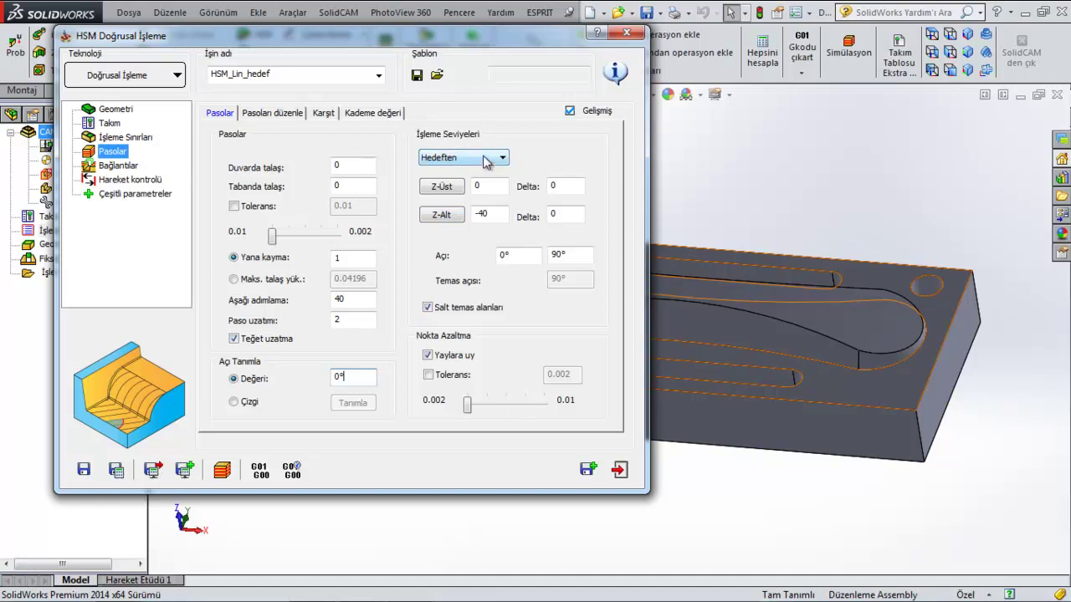
Keep the machining levels measured from the target (Hedeften)
{"action": "left_click", "coordinate": [491, 158]}
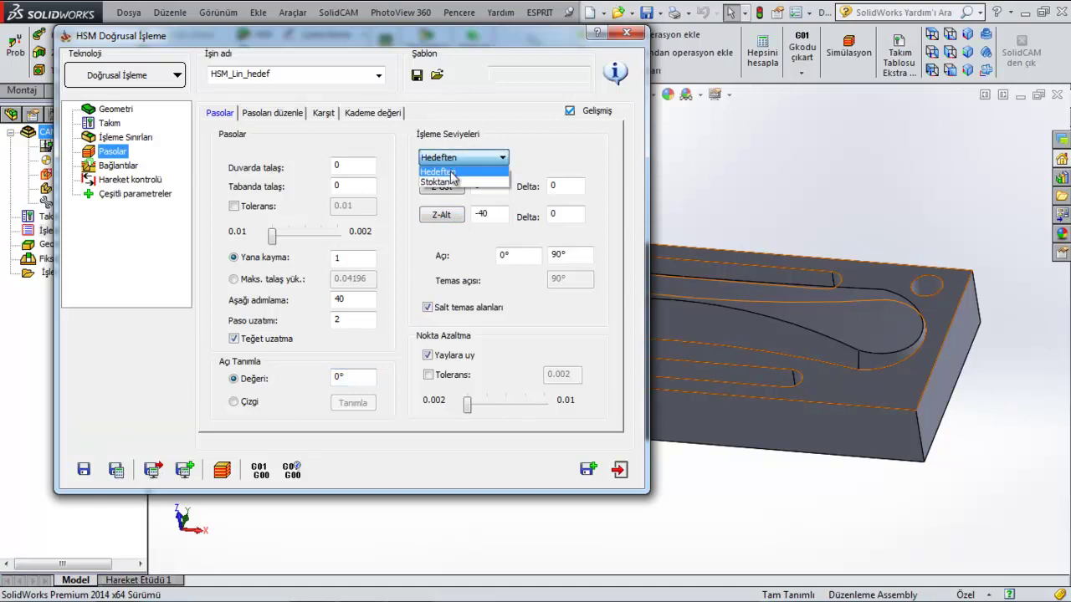
{"action": "left_click", "coordinate": [452, 172]}
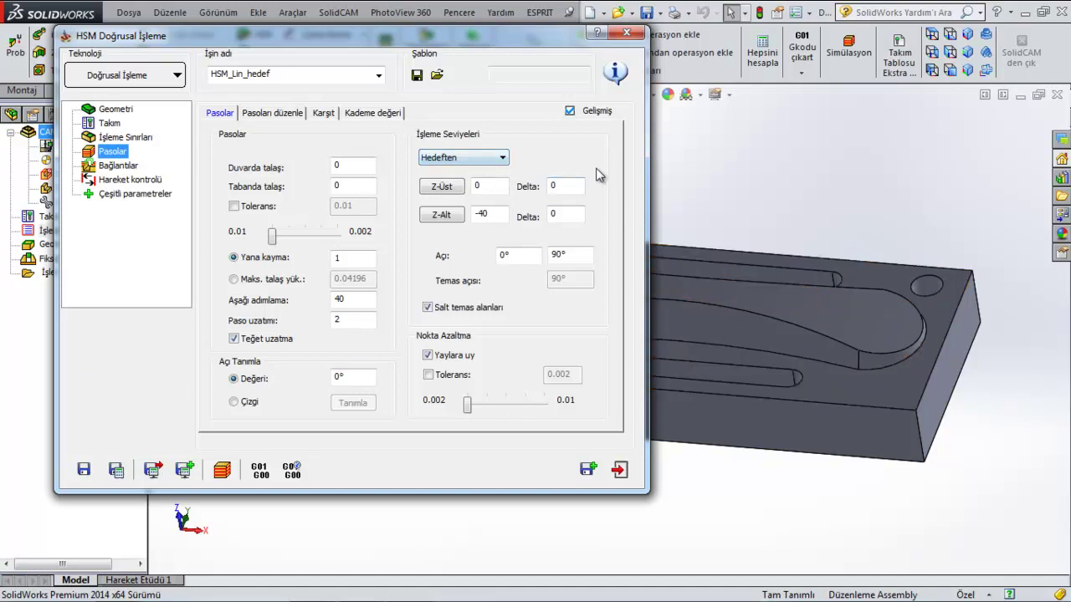
{"action": "left_click", "coordinate": [502, 159]}
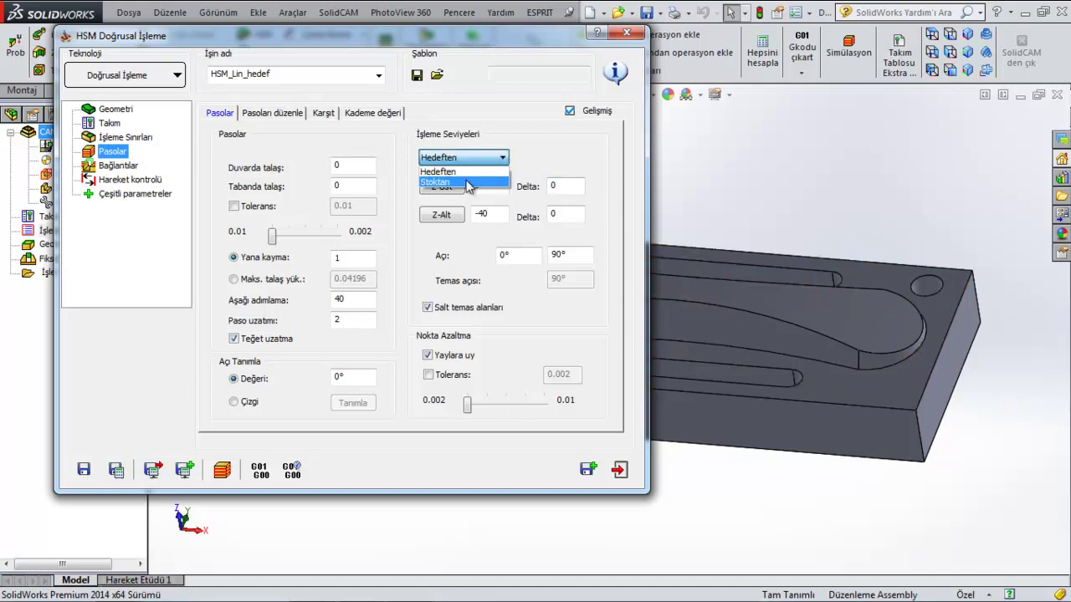
{"action": "left_click", "coordinate": [485, 160]}
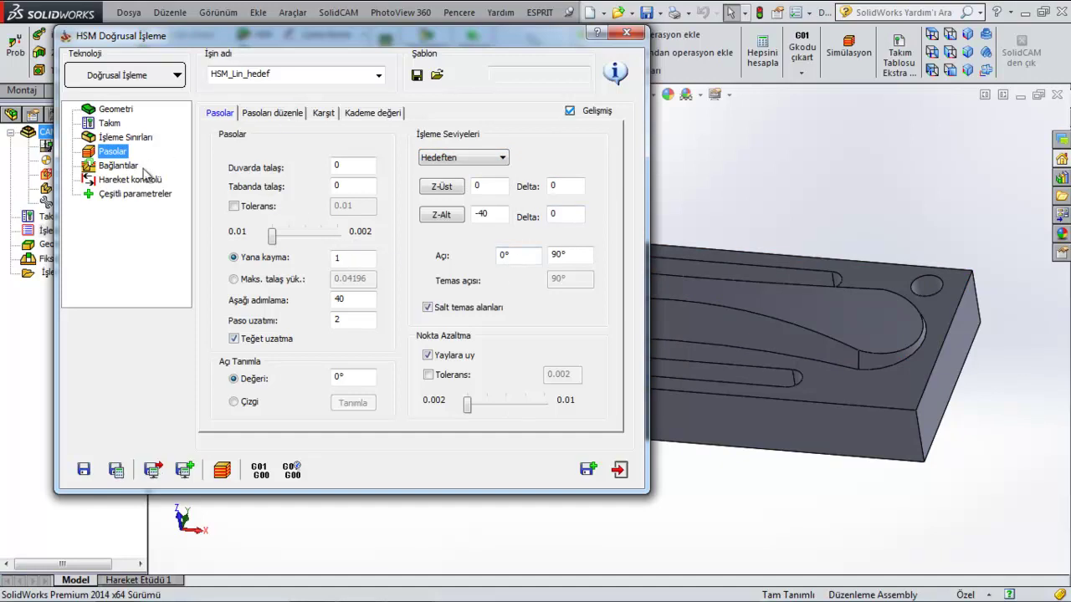
Review the links, save and calculate the linear toolpath, and launch its simulation
{"action": "left_click", "coordinate": [119, 166]}
{"action": "mouse_move", "coordinate": [269, 177]}
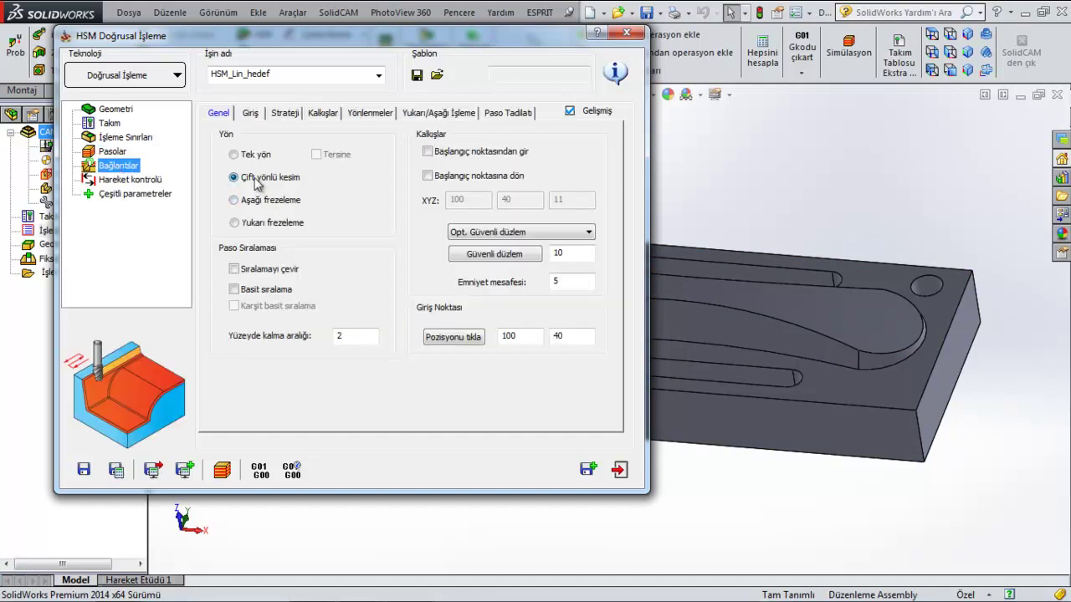
{"action": "left_click", "coordinate": [117, 471]}
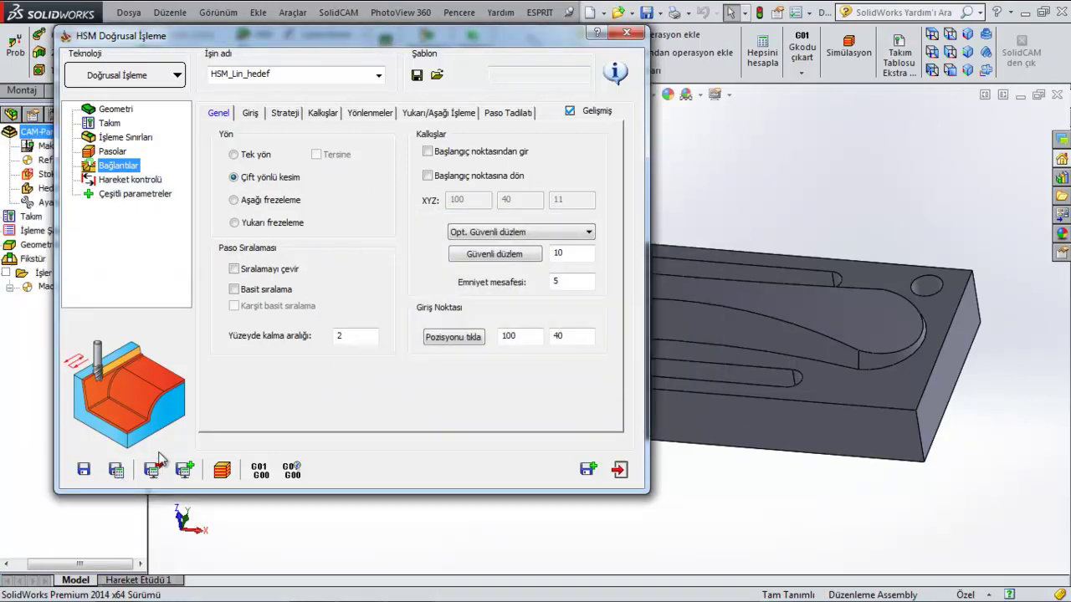
{"action": "left_click", "coordinate": [222, 471]}
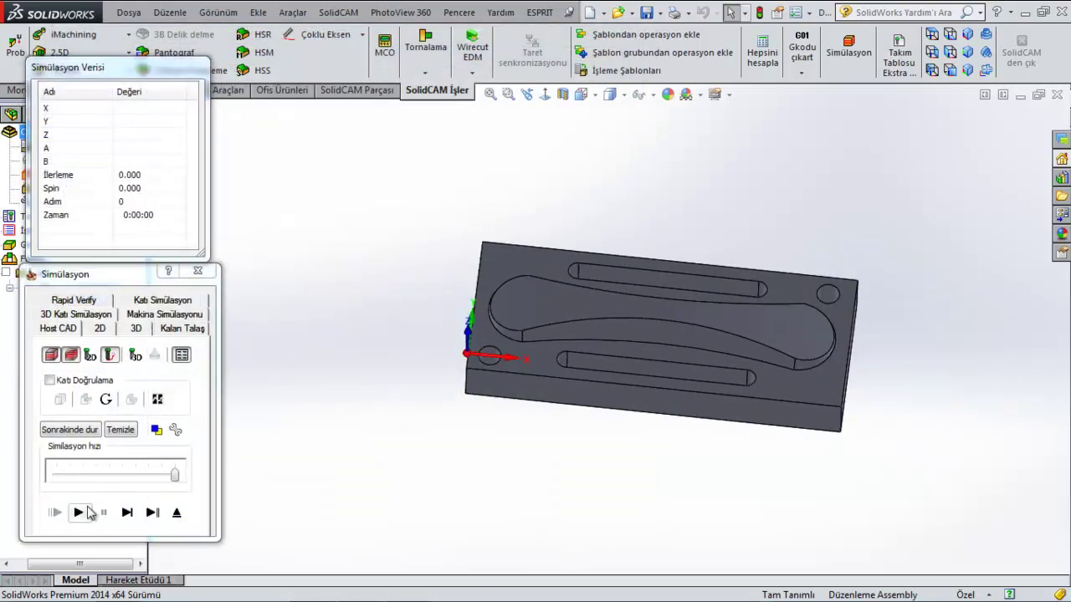
Play the Host CAD simulation and inspect the pocket toolpath in tilted close-ups
{"action": "left_click", "coordinate": [79, 512]}
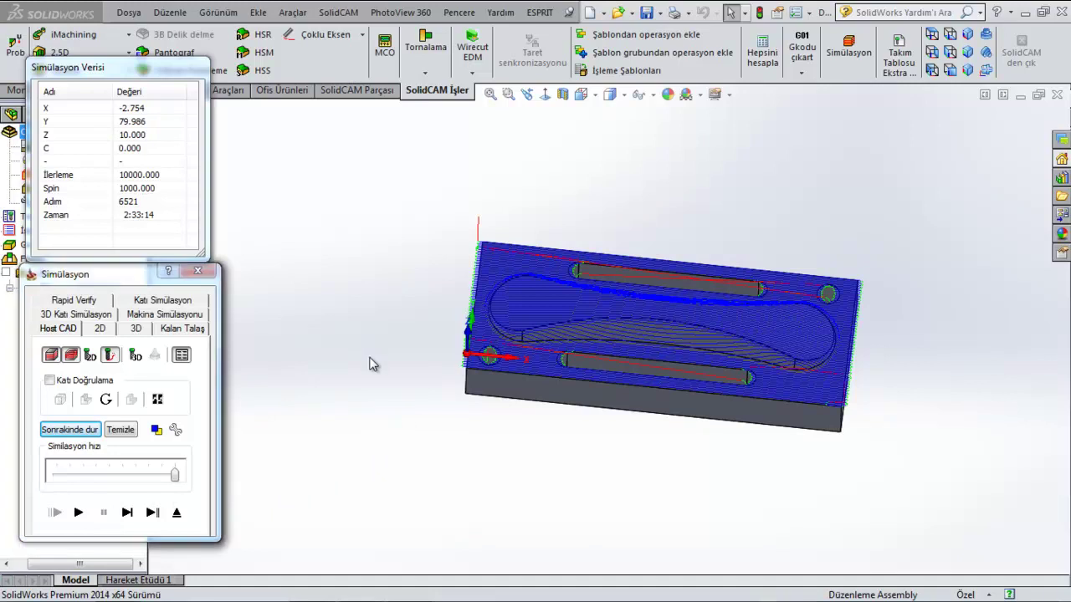
{"action": "middle_click_drag", "start_coordinate": [371, 363], "coordinate": [360, 384]}
{"action": "scroll", "coordinate": [705, 306], "scroll_direction": "down", "scroll_amount": 2}
{"action": "scroll", "coordinate": [698, 327], "scroll_direction": "down", "scroll_amount": 3}
{"action": "mouse_move", "coordinate": [698, 327]}
{"action": "middle_mouse_down"}
{"action": "mouse_move", "coordinate": [683, 406]}
{"action": "mouse_move", "coordinate": [364, 339]}
{"action": "mouse_move", "coordinate": [702, 234]}
{"action": "mouse_move", "coordinate": [684, 206]}
{"action": "mouse_move", "coordinate": [660, 223]}
{"action": "mouse_move", "coordinate": [619, 399]}
{"action": "mouse_move", "coordinate": [674, 371]}
{"action": "mouse_move", "coordinate": [602, 382]}
{"action": "middle_mouse_up"}
{"action": "scroll", "coordinate": [601, 382], "scroll_direction": "down", "scroll_amount": 5}
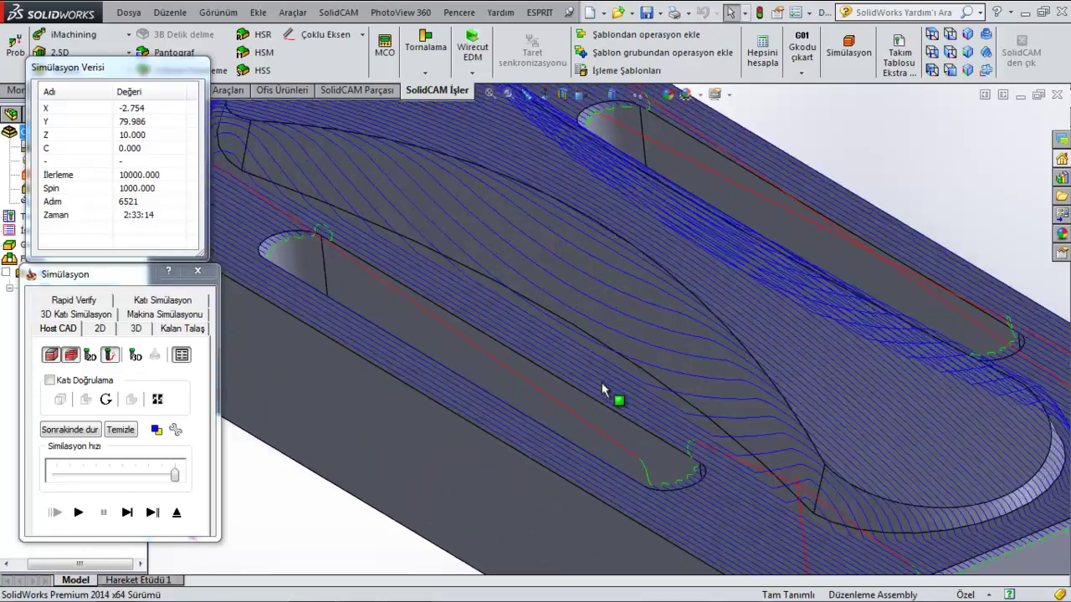
{"action": "scroll", "coordinate": [624, 309], "scroll_direction": "up", "scroll_amount": 5}
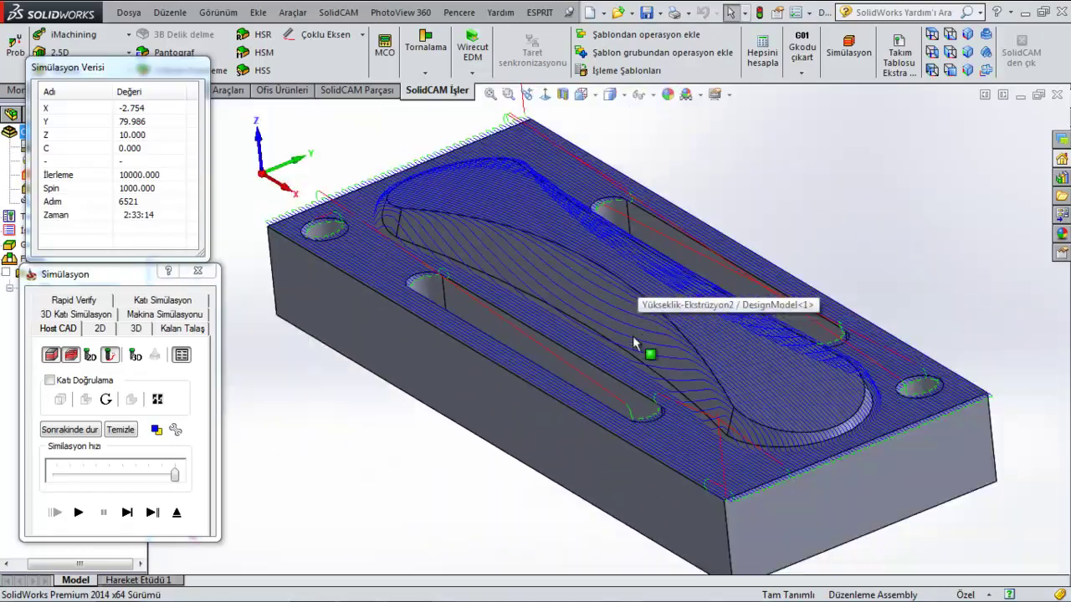
{"action": "middle_click_drag", "start_coordinate": [632, 340], "coordinate": [437, 339]}
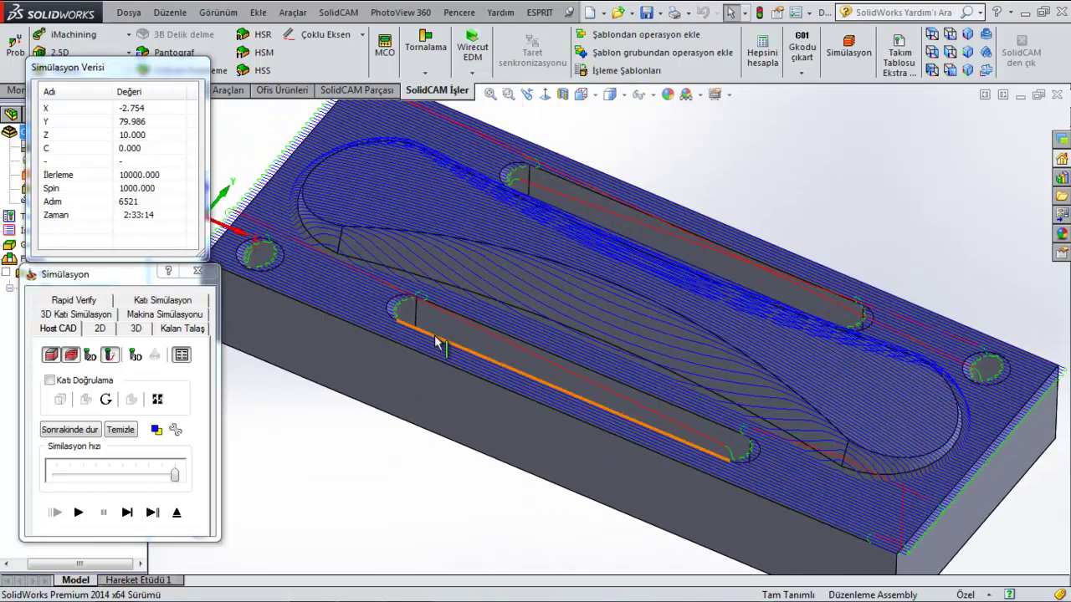
{"action": "left_click", "coordinate": [481, 345]}
{"action": "mouse_move", "coordinate": [481, 345]}
{"action": "middle_mouse_down"}
{"action": "mouse_move", "coordinate": [537, 301]}
{"action": "mouse_move", "coordinate": [518, 459]}
{"action": "mouse_move", "coordinate": [597, 307]}
{"action": "middle_mouse_up"}
{"action": "scroll", "coordinate": [597, 308], "scroll_direction": "up", "scroll_amount": 3}
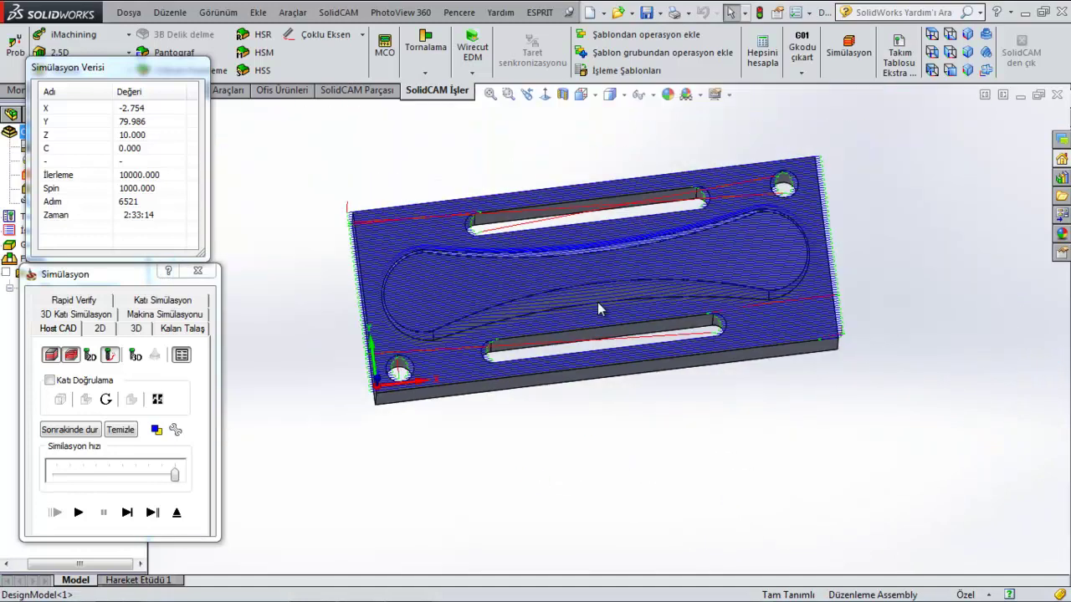
Check the whole-block toolpath from top and oblique views, ending at step 6521 (2:33:14)
{"action": "left_click", "coordinate": [546, 97]}
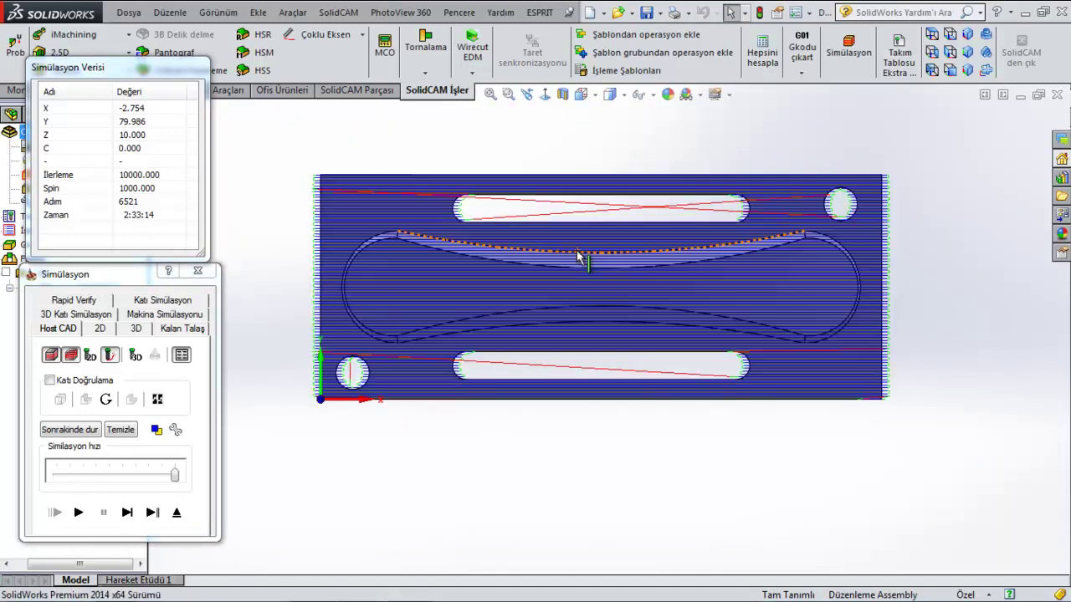
{"action": "middle_click_drag", "start_coordinate": [452, 342], "coordinate": [517, 282]}
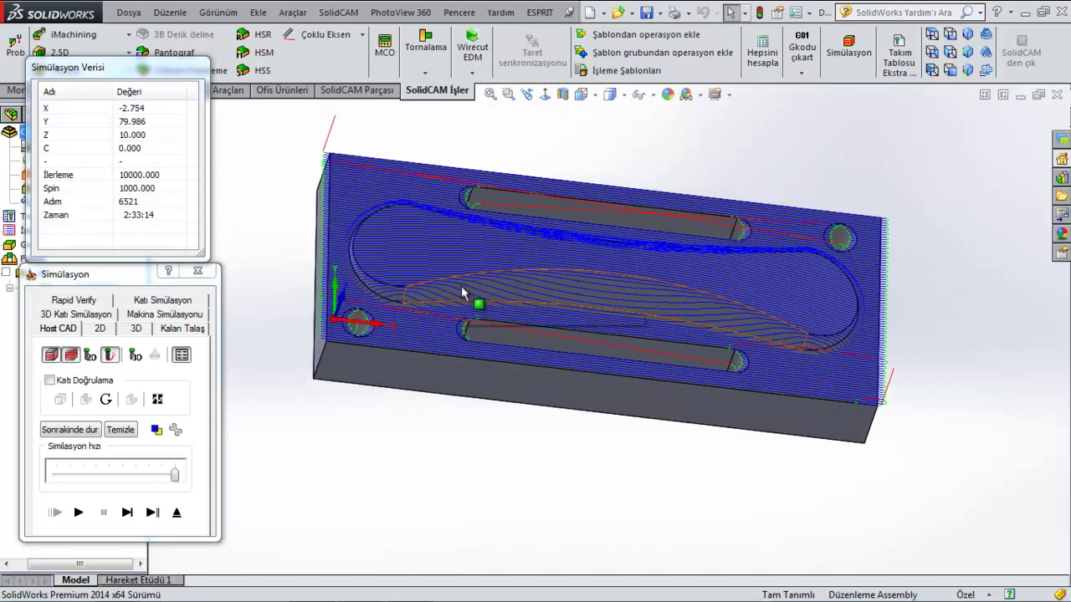
{"action": "middle_click_drag", "start_coordinate": [644, 294], "coordinate": [561, 339]}
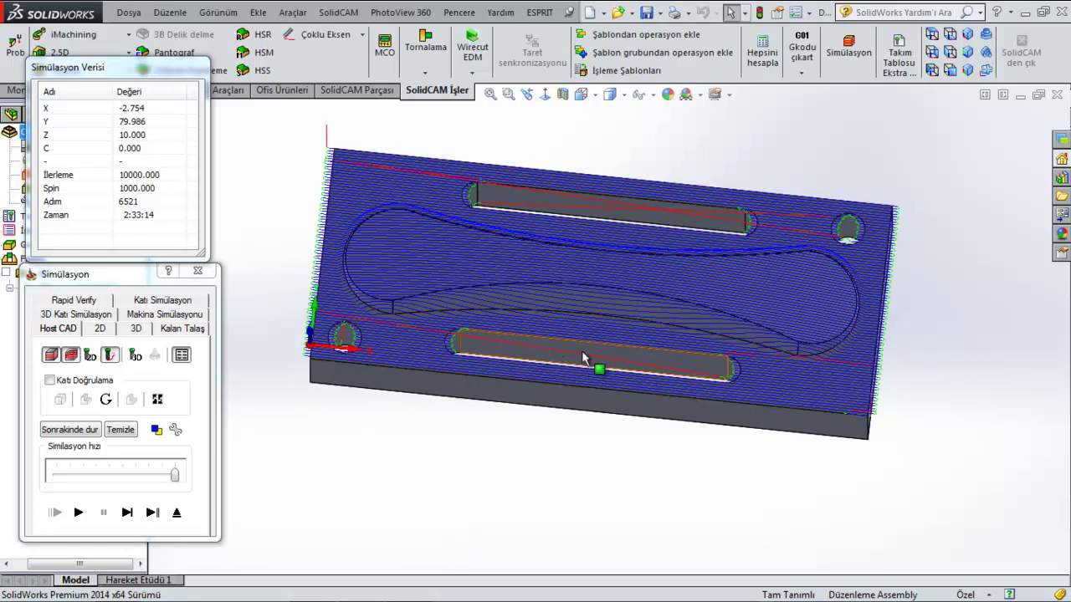
{"action": "left_click", "coordinate": [545, 95]}
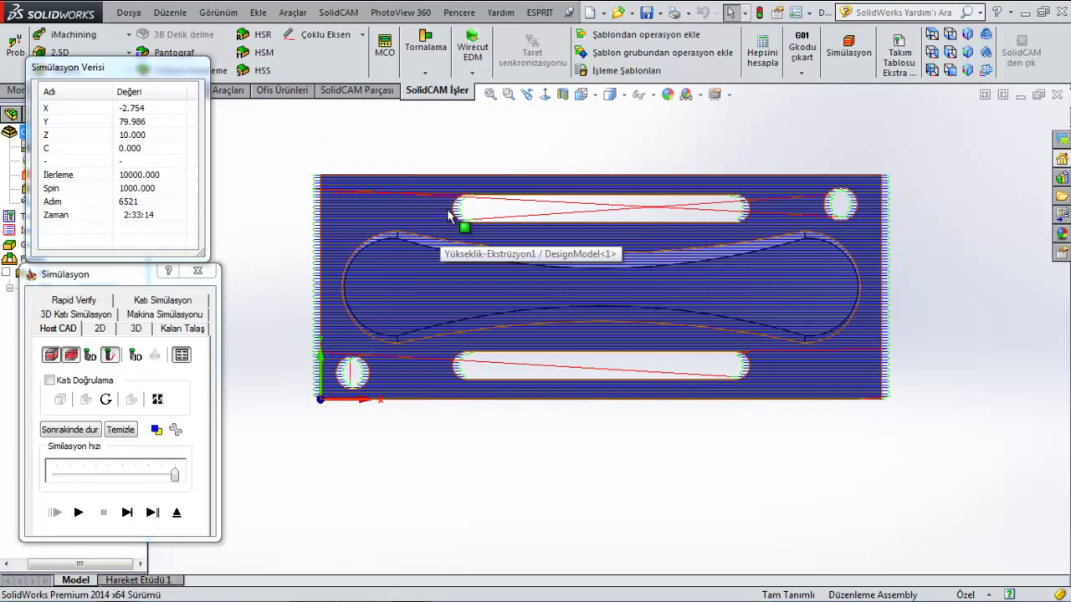
{"action": "middle_click_drag", "start_coordinate": [454, 382], "coordinate": [458, 347]}
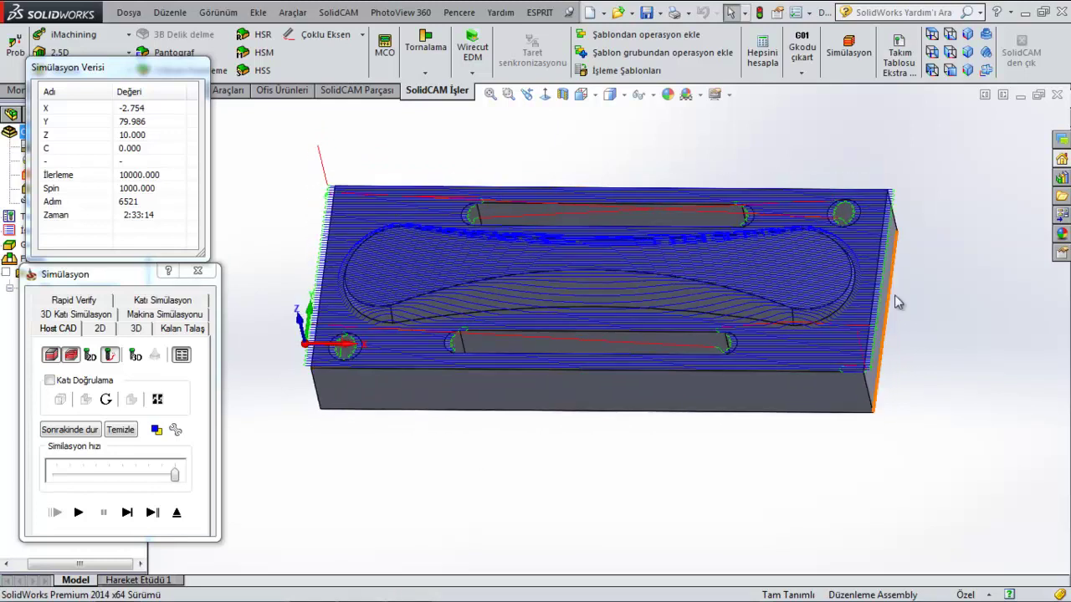
{"action": "scroll", "coordinate": [894, 295], "scroll_direction": "down", "scroll_amount": 3}
{"action": "scroll", "coordinate": [777, 321], "scroll_direction": "down", "scroll_amount": 2}
{"action": "scroll", "coordinate": [790, 267], "scroll_direction": "down", "scroll_amount": 2}
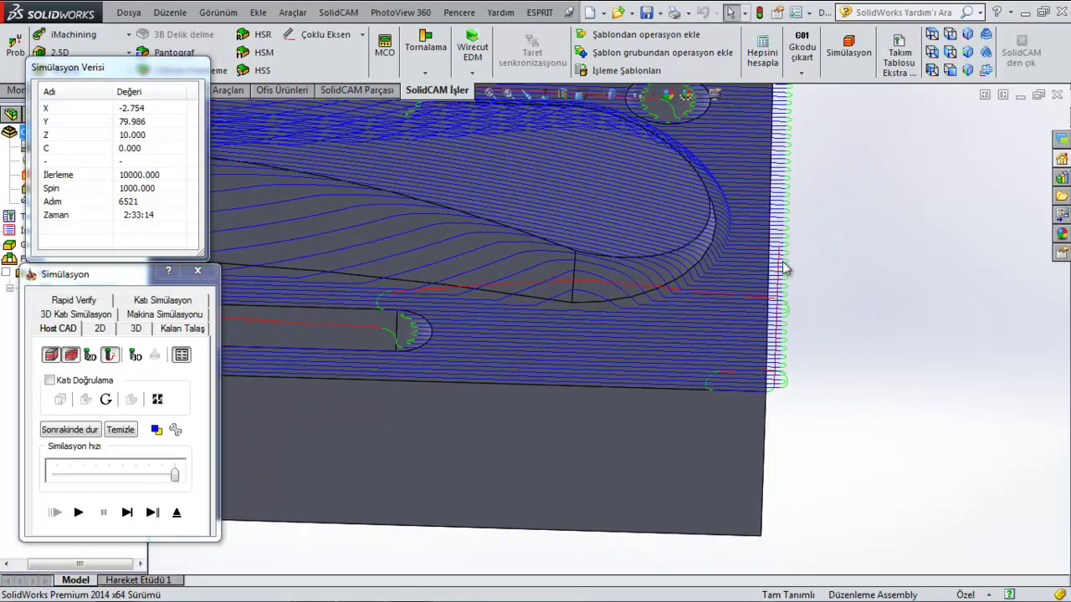
{"action": "scroll", "coordinate": [785, 259], "scroll_direction": "up", "scroll_amount": 2}
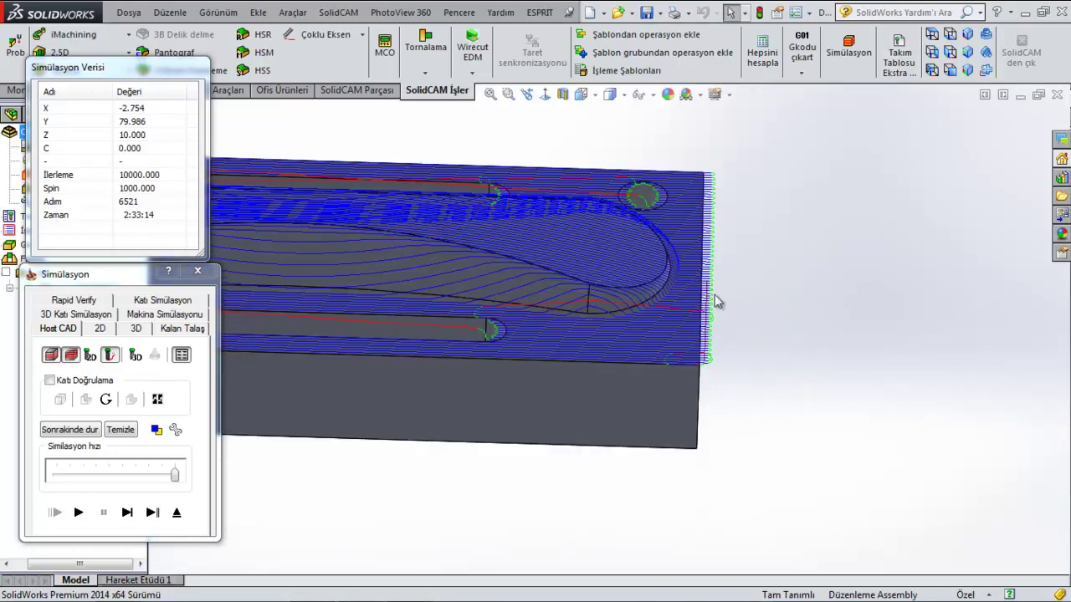
{"action": "left_click", "coordinate": [931, 35]}
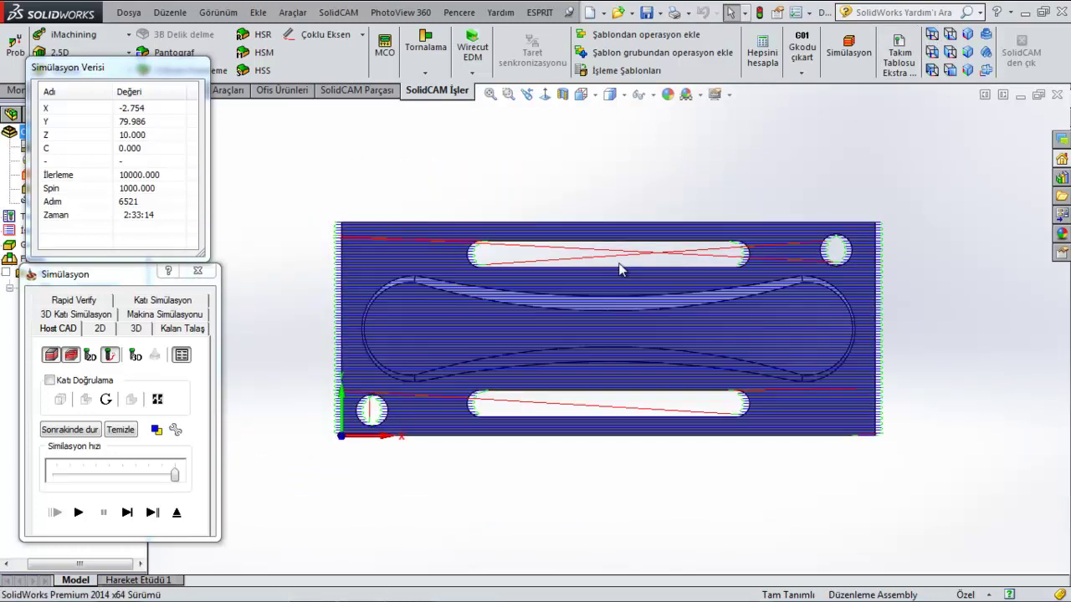
{"action": "scroll", "coordinate": [414, 341], "scroll_direction": "down", "scroll_amount": 2}
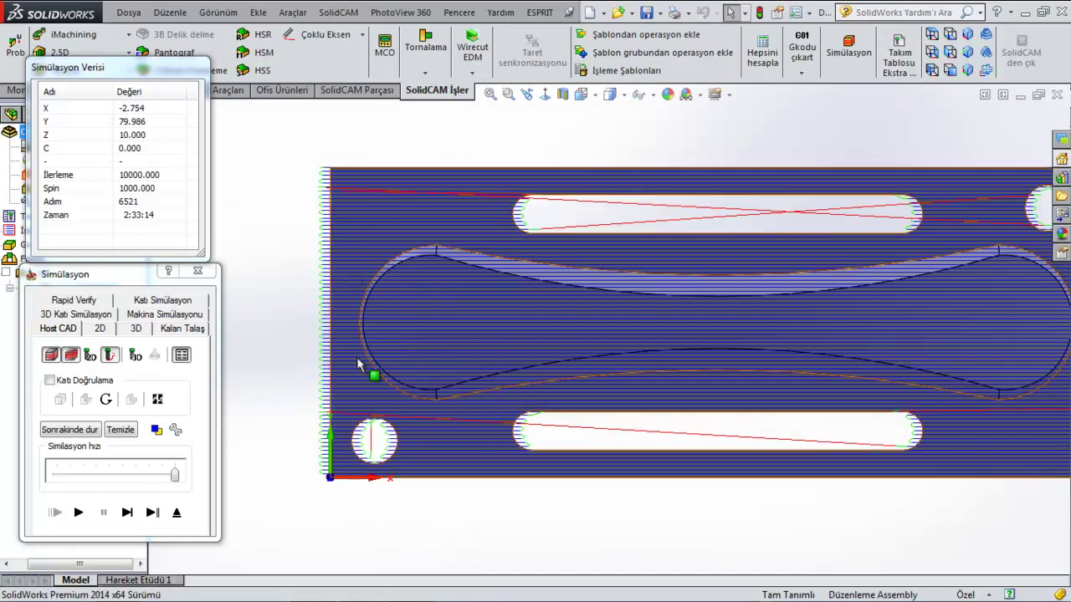
{"action": "scroll", "coordinate": [469, 402], "scroll_direction": "up", "scroll_amount": 2}
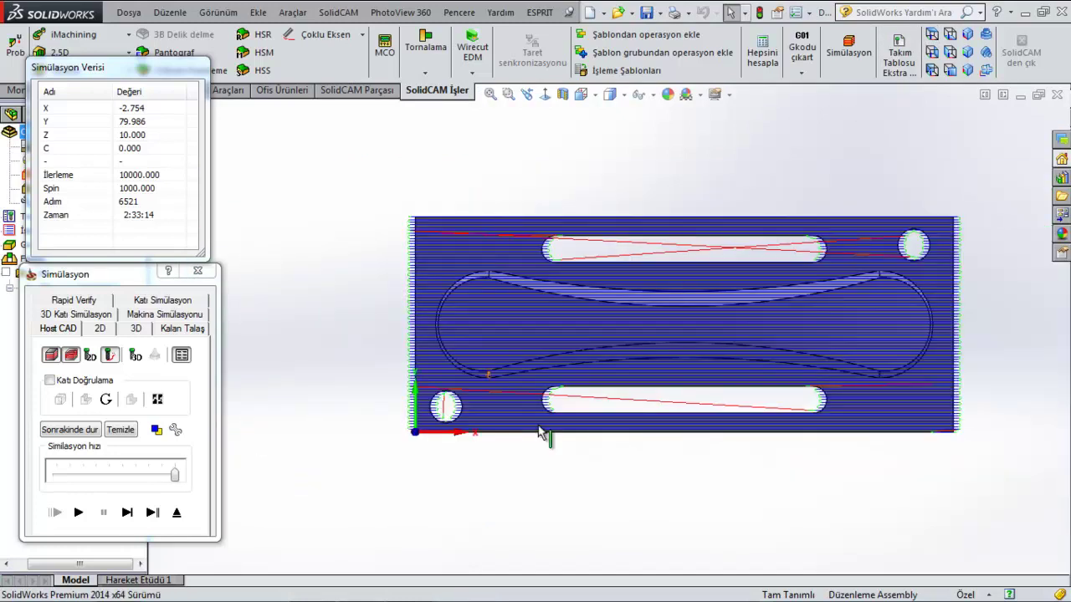
Leave the simulation, tick Basit sıralama for HSM_Lin_hedef, and save & calculate the toolpath
{"action": "left_click", "coordinate": [177, 514]}
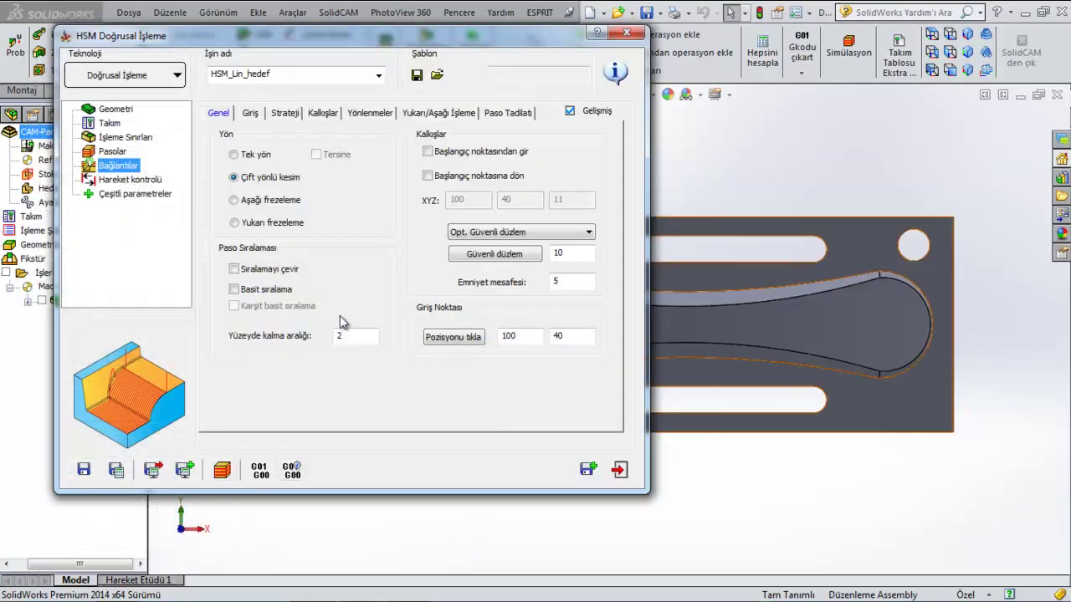
{"action": "left_click", "coordinate": [235, 289]}
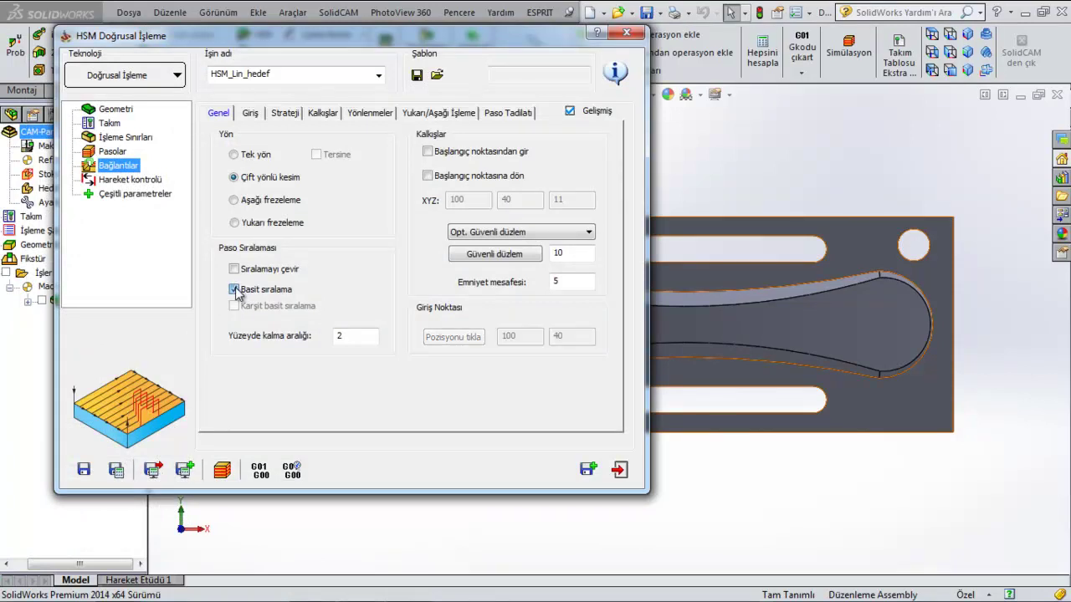
{"action": "left_click", "coordinate": [235, 290]}
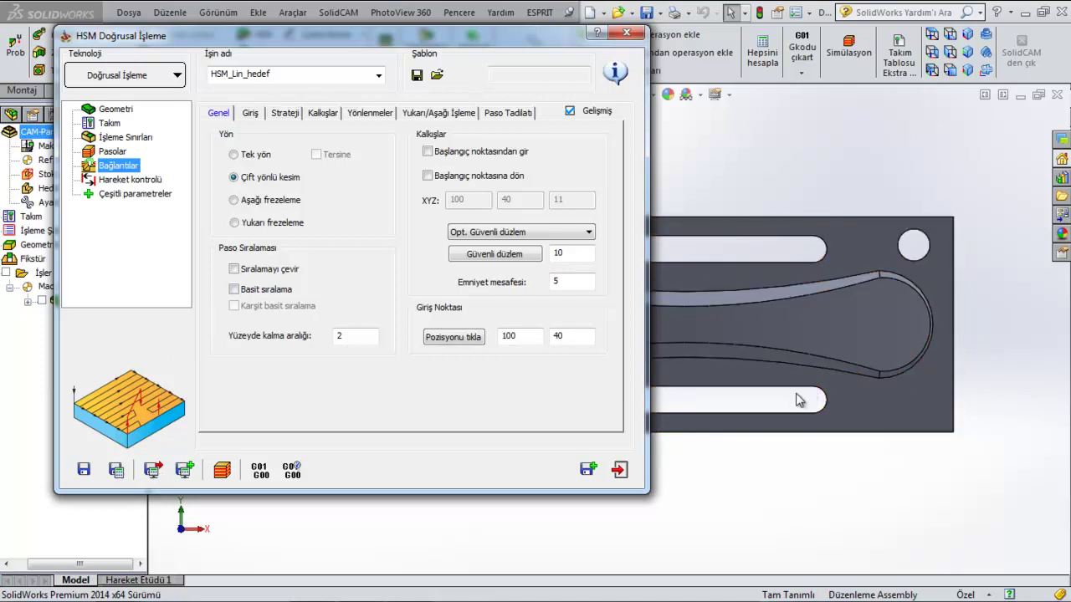
{"action": "left_click", "coordinate": [235, 289]}
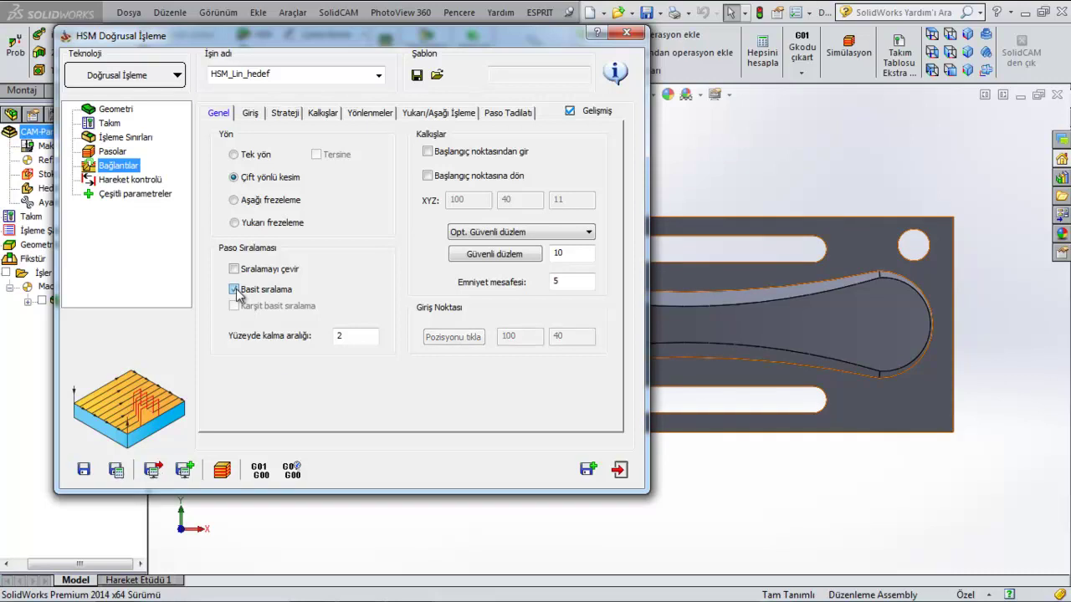
{"action": "left_click", "coordinate": [814, 405]}
{"action": "left_click", "coordinate": [117, 470]}
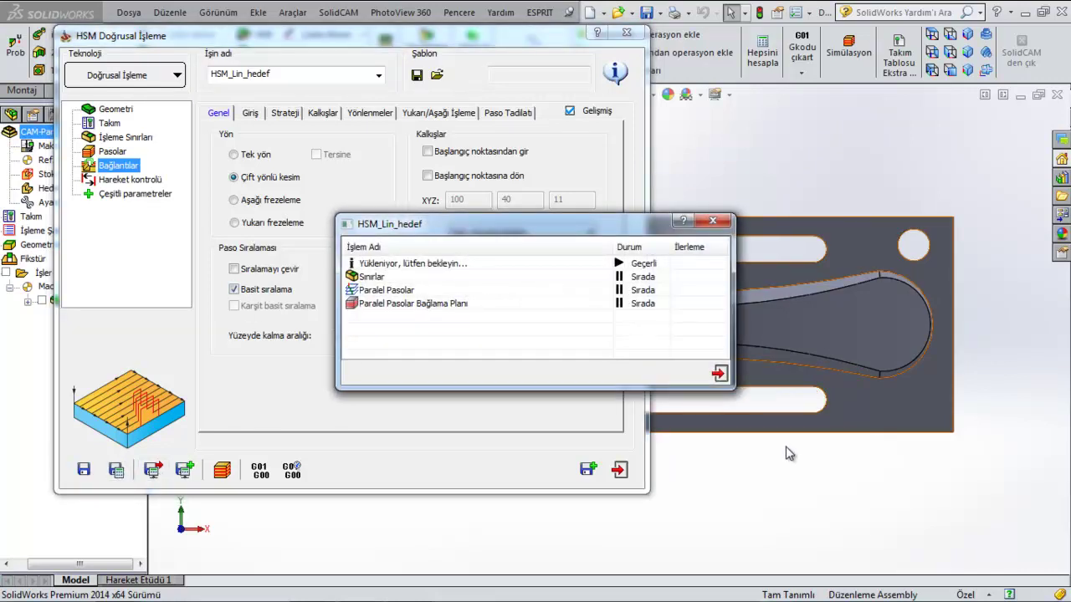
Play the recalculated toolpath simulation and orbit the block to show both slots
{"action": "left_click", "coordinate": [222, 470]}
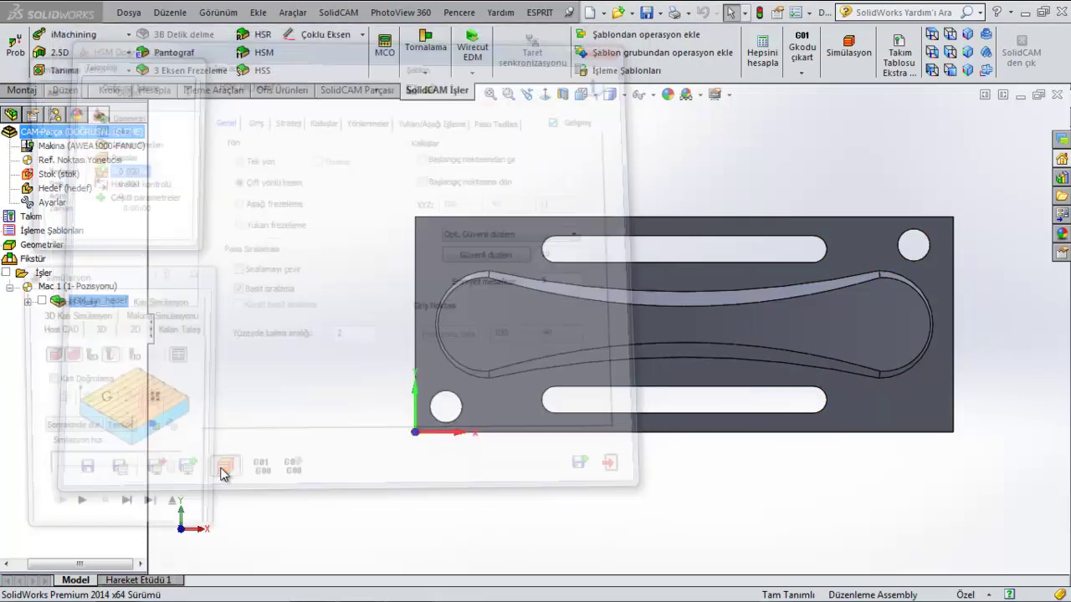
{"action": "left_click", "coordinate": [79, 512]}
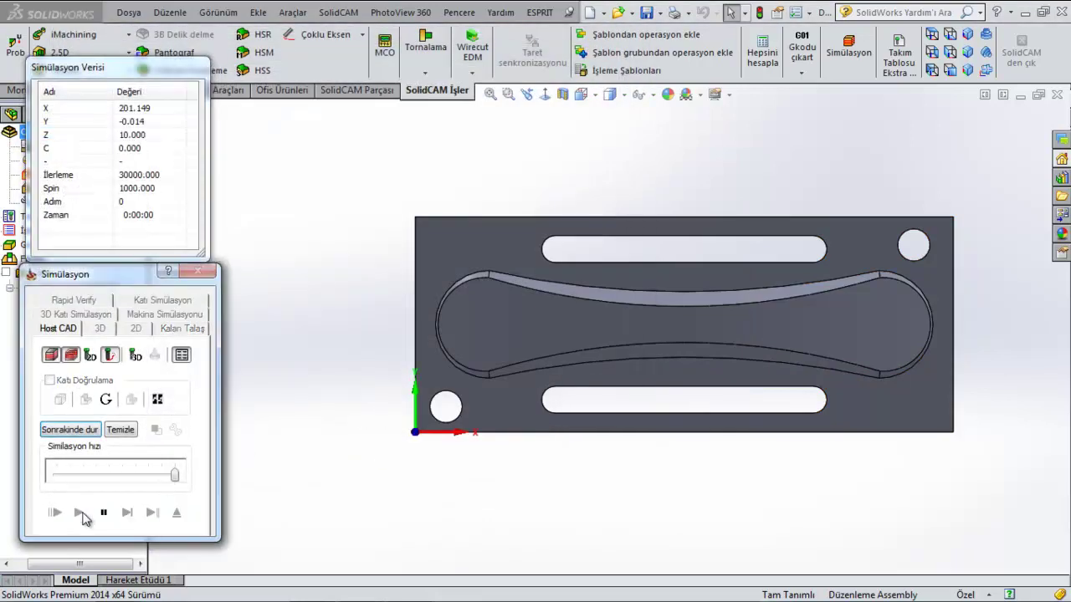
{"action": "middle_click_drag", "start_coordinate": [663, 500], "coordinate": [681, 358]}
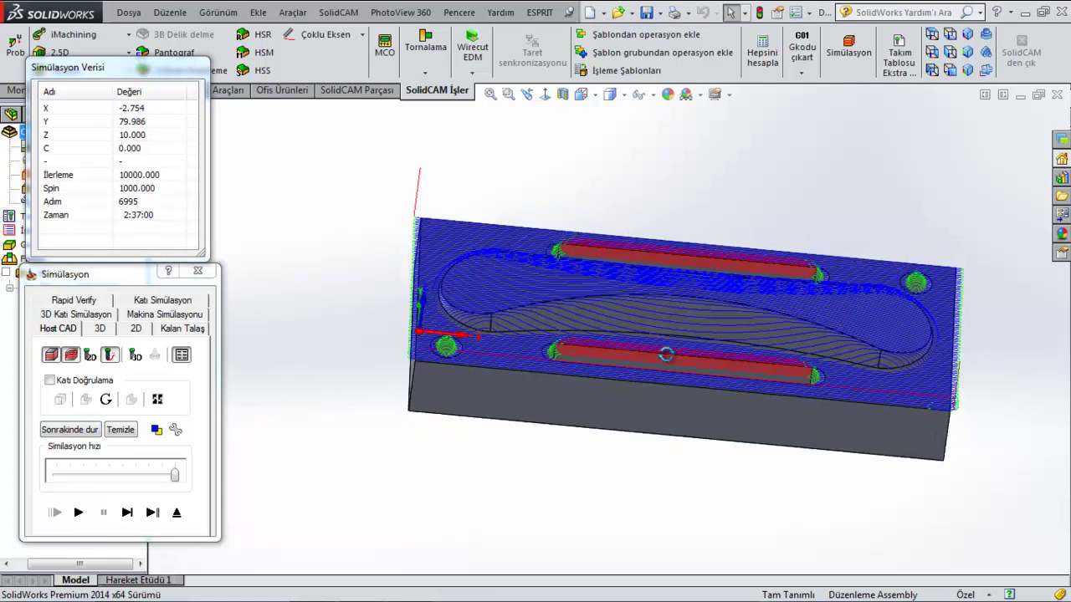
{"action": "scroll", "coordinate": [681, 355], "scroll_direction": "down", "scroll_amount": 3}
{"action": "scroll", "coordinate": [741, 366], "scroll_direction": "down", "scroll_amount": 1}
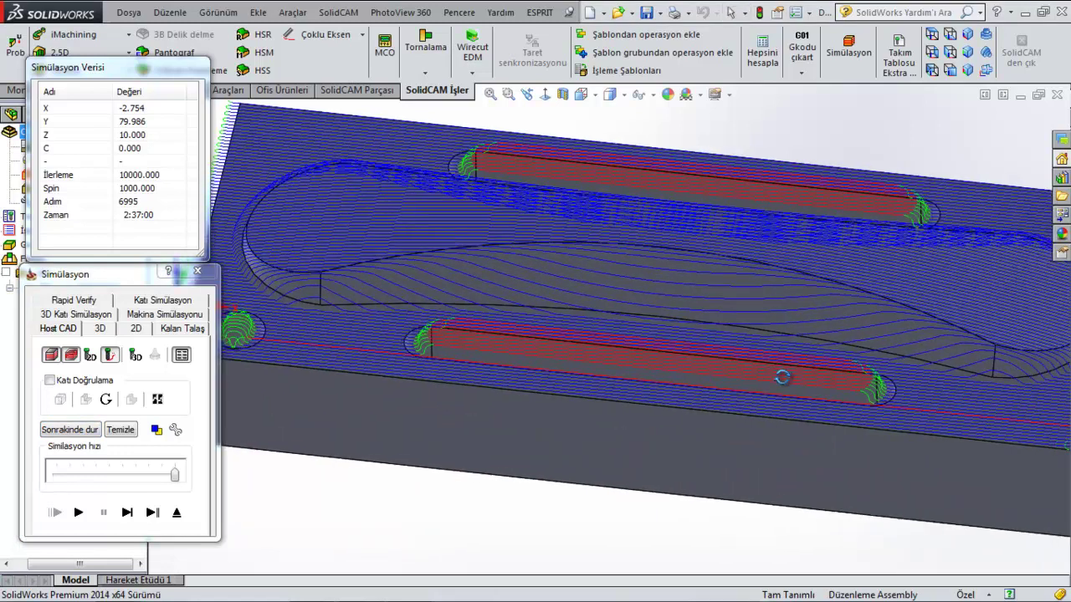
{"action": "scroll", "coordinate": [902, 409], "scroll_direction": "down", "scroll_amount": 3}
{"action": "scroll", "coordinate": [817, 368], "scroll_direction": "down", "scroll_amount": 1}
{"action": "scroll", "coordinate": [815, 372], "scroll_direction": "up", "scroll_amount": 2}
{"action": "scroll", "coordinate": [813, 375], "scroll_direction": "down", "scroll_amount": 1}
{"action": "scroll", "coordinate": [812, 376], "scroll_direction": "up", "scroll_amount": 3}
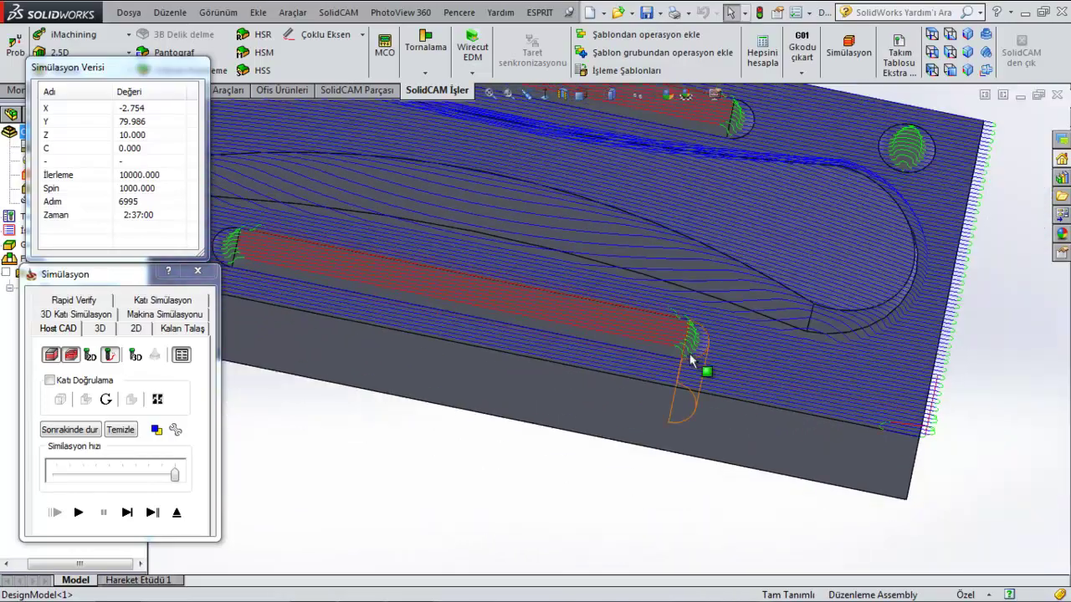
{"action": "middle_click_drag", "start_coordinate": [707, 354], "coordinate": [887, 443]}
{"action": "scroll", "coordinate": [886, 439], "scroll_direction": "down", "scroll_amount": 2}
{"action": "scroll", "coordinate": [869, 458], "scroll_direction": "up", "scroll_amount": 1}
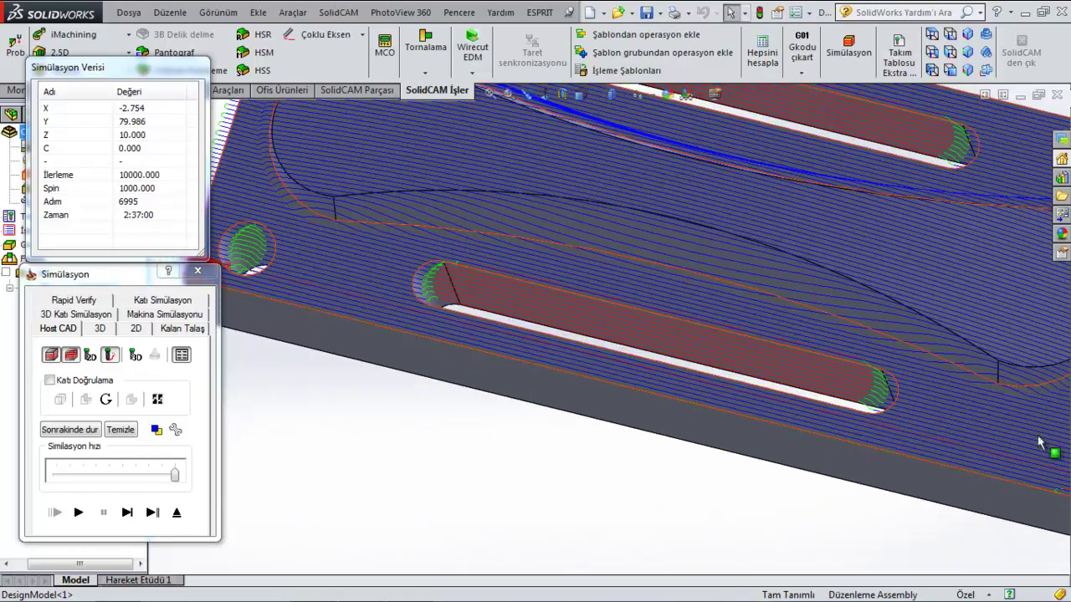
{"action": "scroll", "coordinate": [861, 451], "scroll_direction": "up", "scroll_amount": 3}
{"action": "scroll", "coordinate": [786, 382], "scroll_direction": "down", "scroll_amount": 2}
{"action": "scroll", "coordinate": [788, 377], "scroll_direction": "down", "scroll_amount": 2}
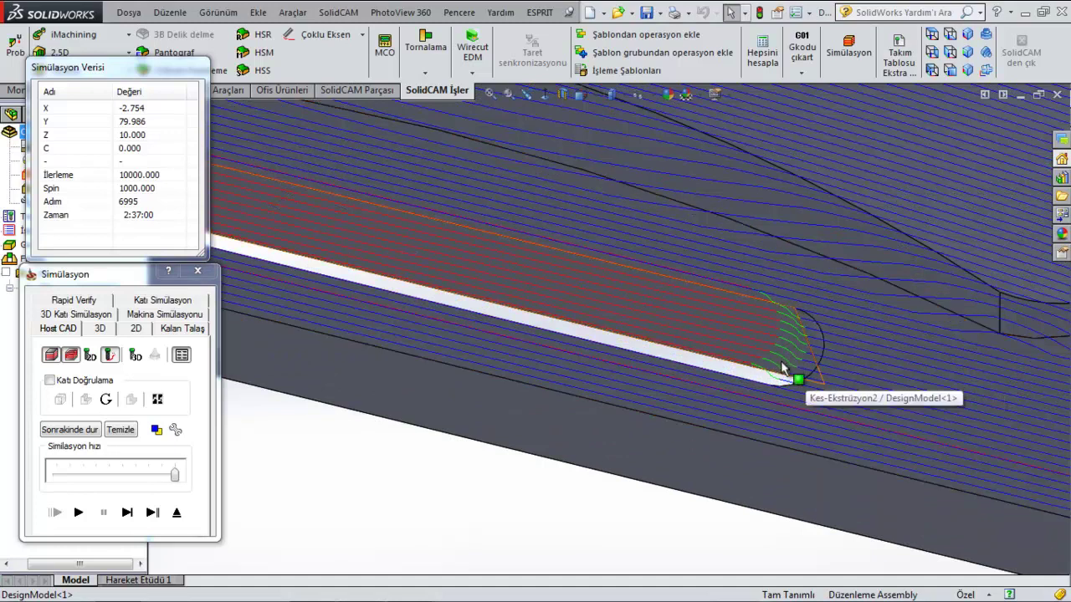
Inspect the slot ends from top-down, low and oblique angles, then exit to the operation settings
{"action": "middle_click_drag", "start_coordinate": [790, 360], "coordinate": [797, 293]}
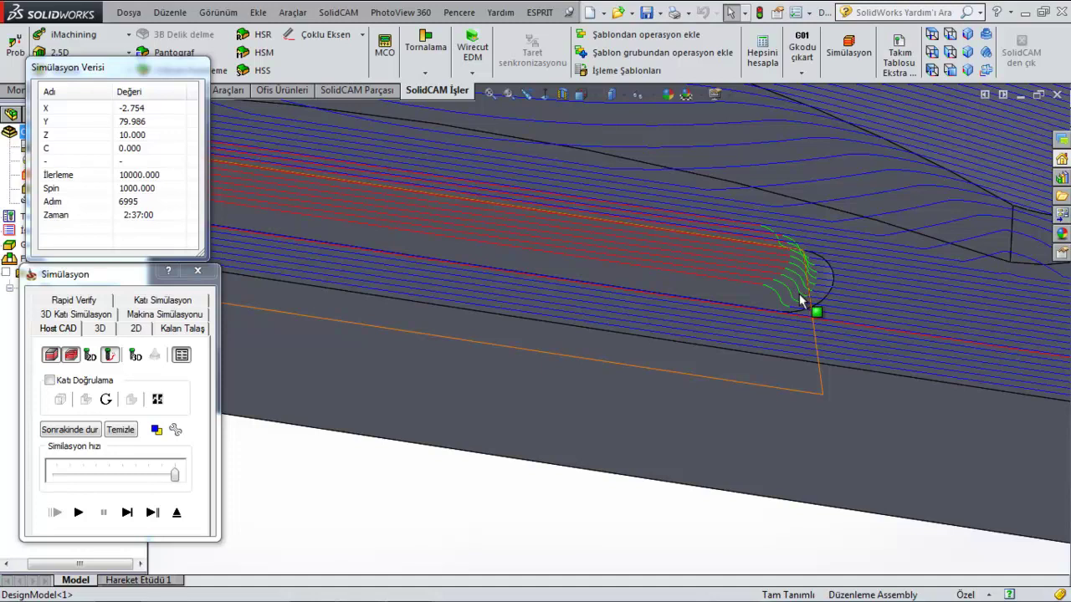
{"action": "scroll", "coordinate": [798, 303], "scroll_direction": "down", "scroll_amount": 2}
{"action": "scroll", "coordinate": [783, 311], "scroll_direction": "down", "scroll_amount": 1}
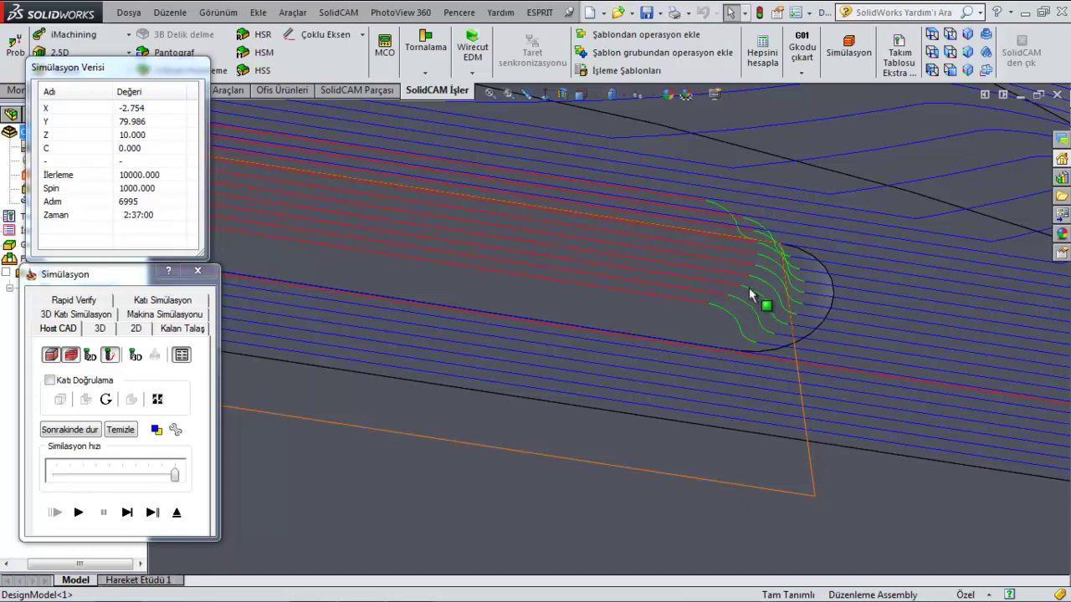
{"action": "scroll", "coordinate": [744, 284], "scroll_direction": "up", "scroll_amount": 3}
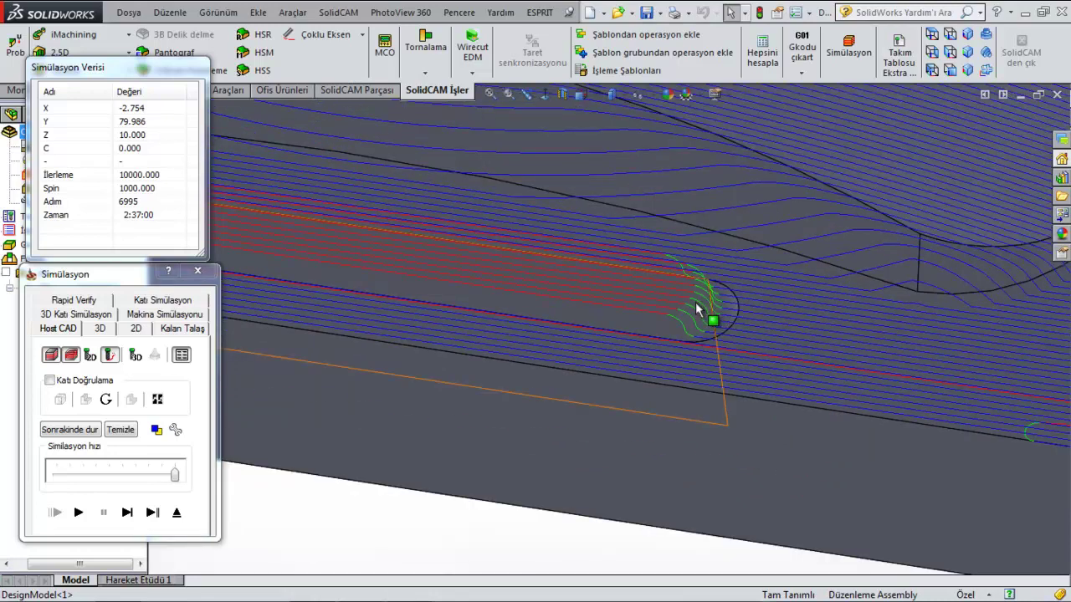
{"action": "scroll", "coordinate": [654, 303], "scroll_direction": "up", "scroll_amount": 1}
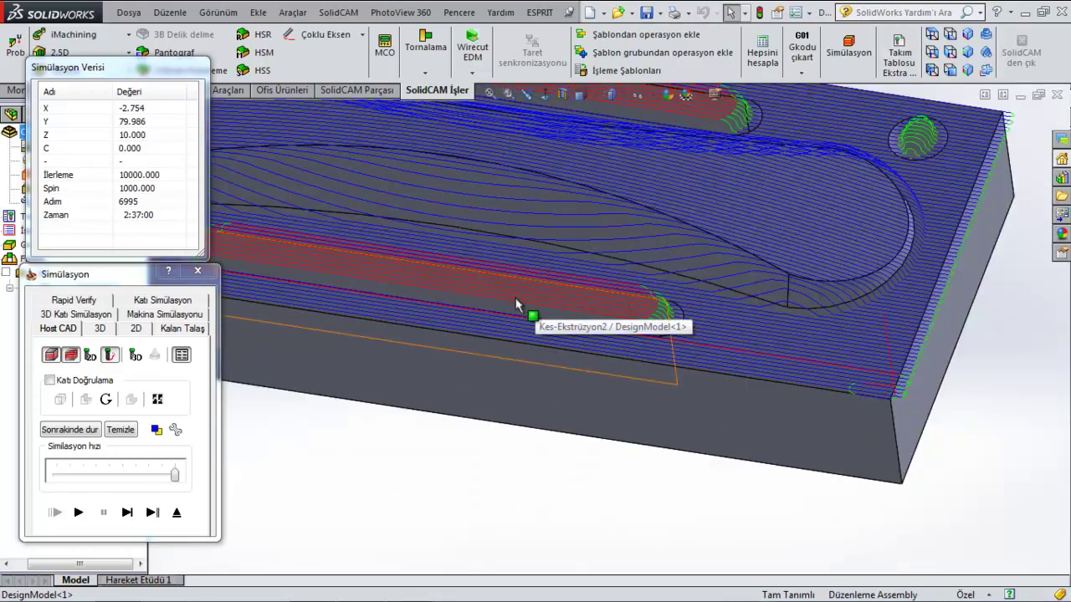
{"action": "scroll", "coordinate": [515, 297], "scroll_direction": "up", "scroll_amount": 2}
{"action": "scroll", "coordinate": [388, 255], "scroll_direction": "down", "scroll_amount": 3}
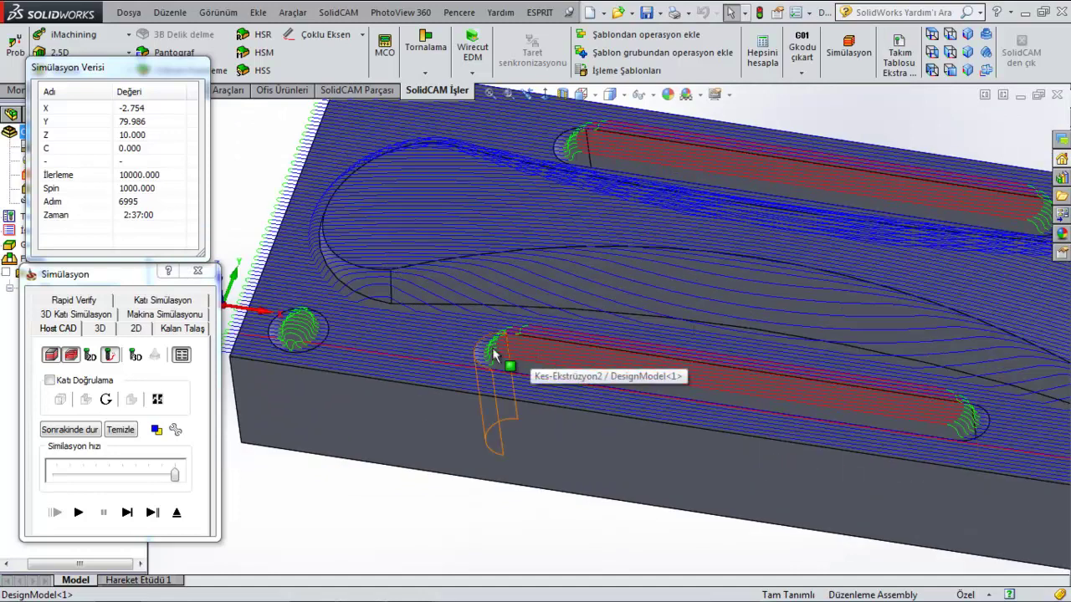
{"action": "scroll", "coordinate": [491, 360], "scroll_direction": "up", "scroll_amount": 2}
{"action": "scroll", "coordinate": [638, 346], "scroll_direction": "up", "scroll_amount": 2}
{"action": "mouse_move", "coordinate": [638, 346]}
{"action": "middle_mouse_down"}
{"action": "mouse_move", "coordinate": [660, 388]}
{"action": "mouse_move", "coordinate": [695, 277]}
{"action": "mouse_move", "coordinate": [588, 341]}
{"action": "middle_mouse_up"}
{"action": "scroll", "coordinate": [587, 342], "scroll_direction": "down", "scroll_amount": 3}
{"action": "scroll", "coordinate": [497, 368], "scroll_direction": "down", "scroll_amount": 1}
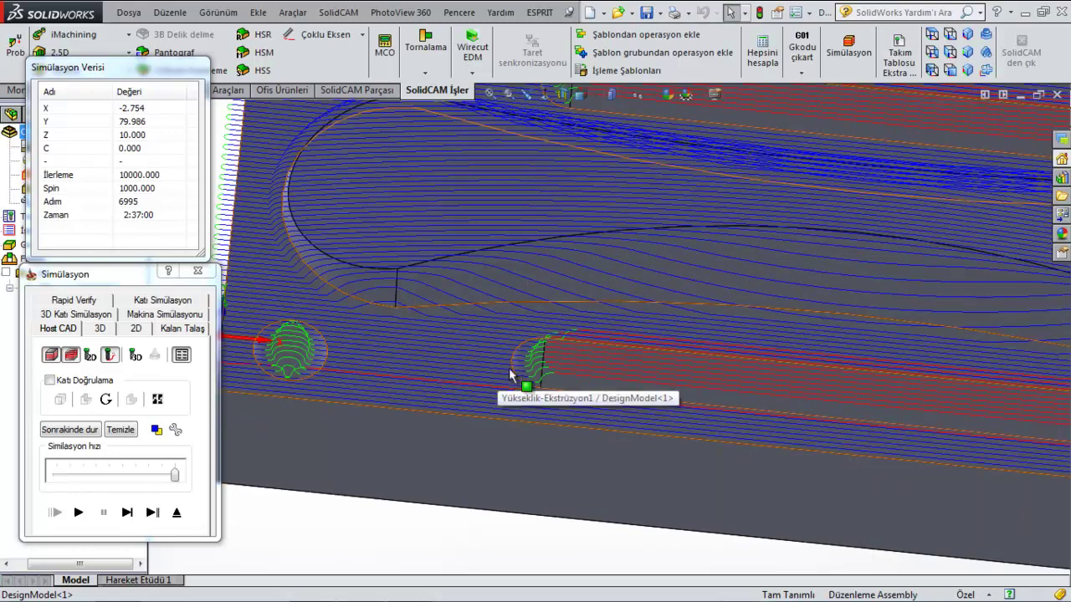
{"action": "scroll", "coordinate": [499, 371], "scroll_direction": "up", "scroll_amount": 3}
{"action": "mouse_move", "coordinate": [499, 370]}
{"action": "middle_mouse_down"}
{"action": "mouse_move", "coordinate": [518, 335]}
{"action": "mouse_move", "coordinate": [499, 295]}
{"action": "middle_mouse_up"}
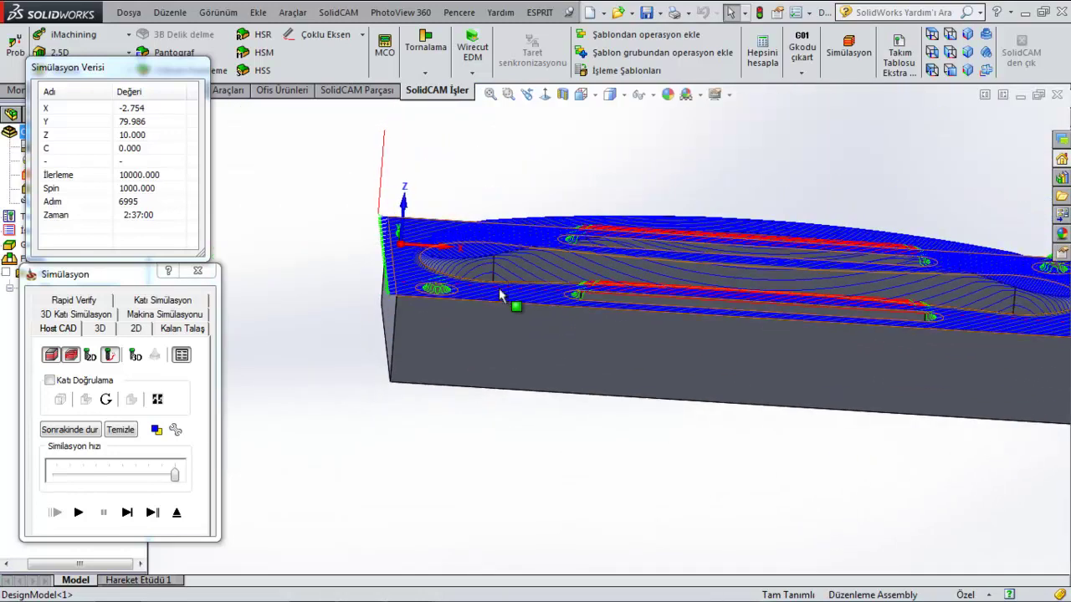
{"action": "middle_click_drag", "start_coordinate": [929, 318], "coordinate": [759, 410]}
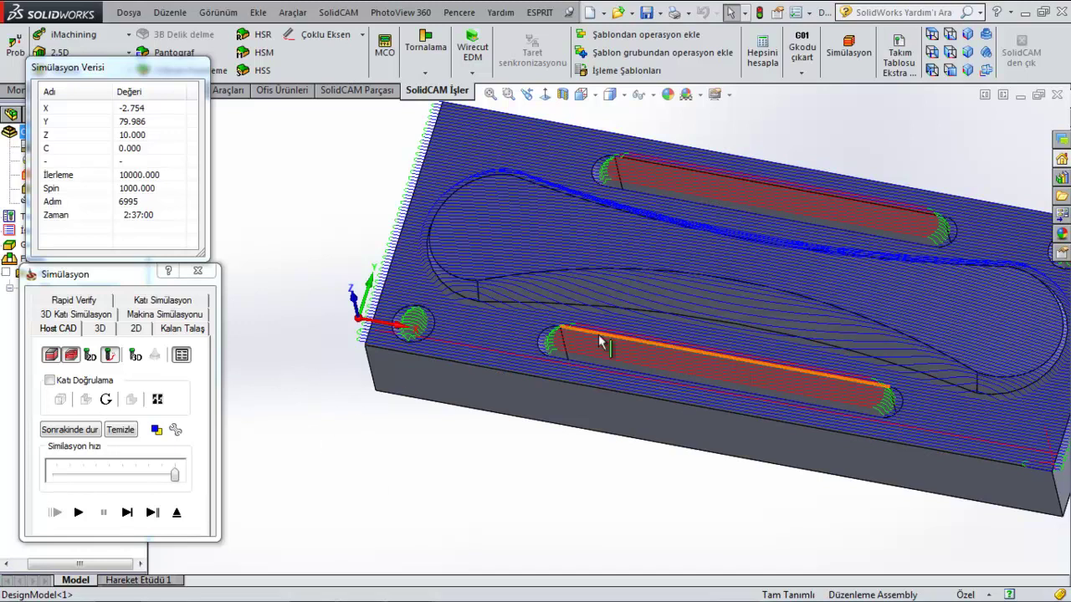
{"action": "left_click", "coordinate": [181, 513]}
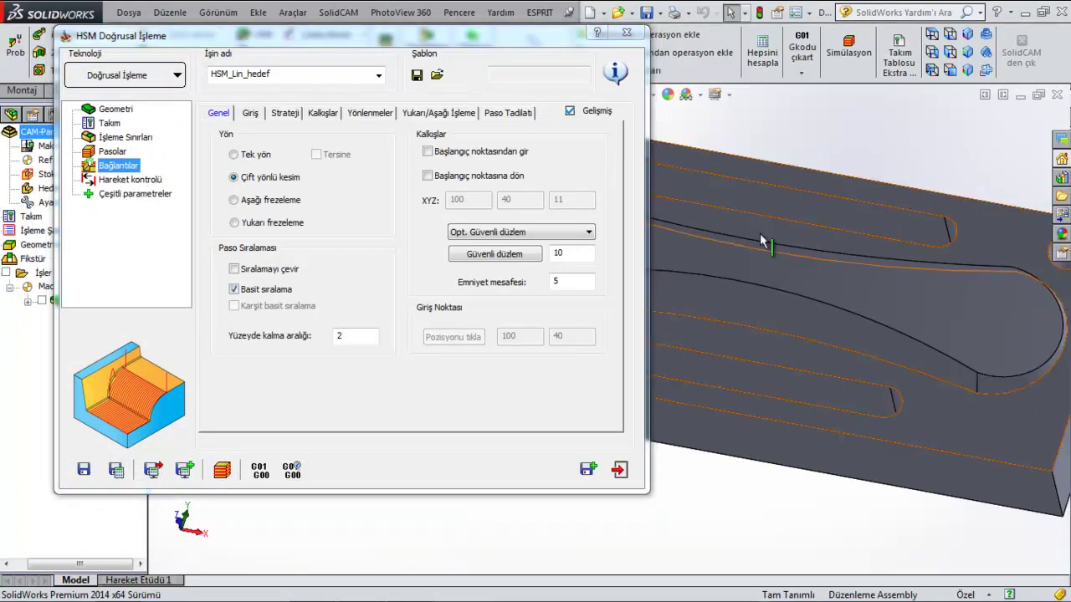
Step through the Bağlantılar tabs (Kalkışlar, Yönlenmeler, Yukarı/Aşağı İşleme) to reach Paso Tadilatı
{"action": "scroll", "coordinate": [649, 355], "scroll_direction": "up", "scroll_amount": 2}
{"action": "scroll", "coordinate": [601, 363], "scroll_direction": "down", "scroll_amount": 2}
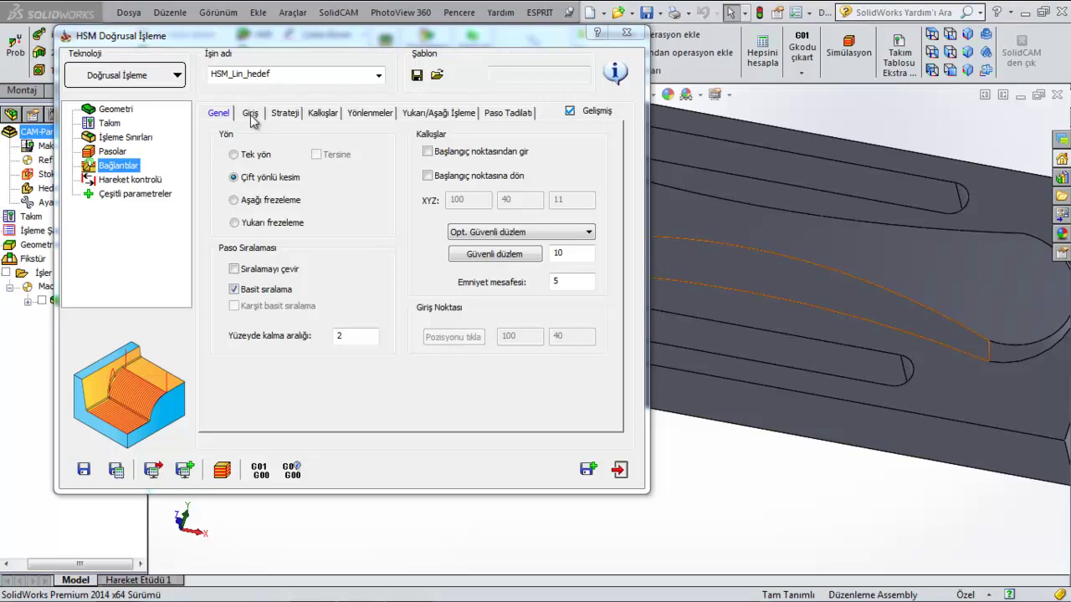
{"action": "left_click", "coordinate": [250, 114]}
{"action": "left_click", "coordinate": [288, 114]}
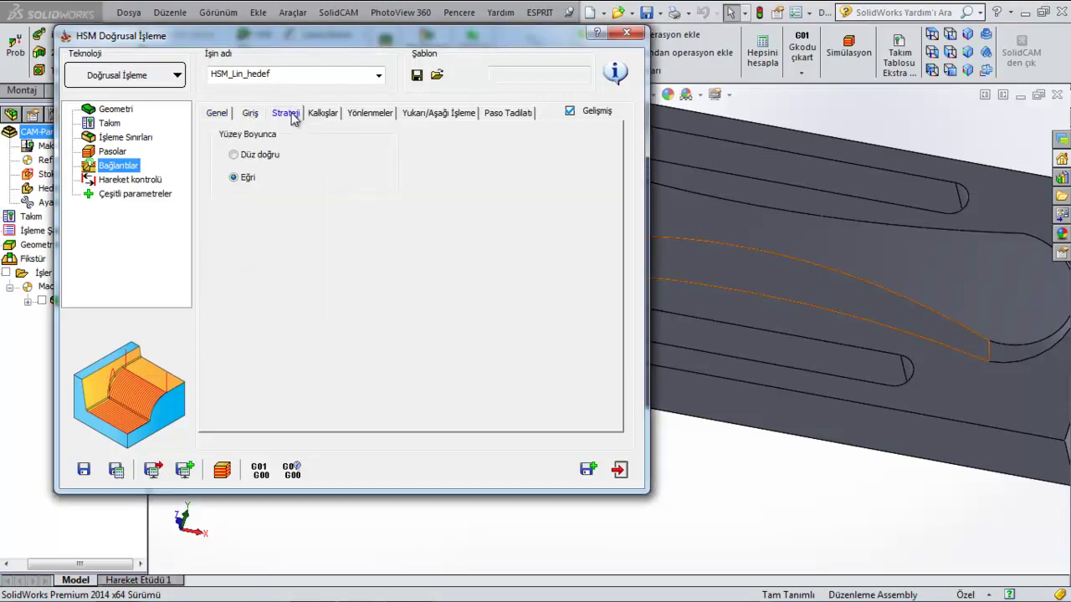
{"action": "left_click", "coordinate": [321, 115]}
{"action": "left_click", "coordinate": [377, 119]}
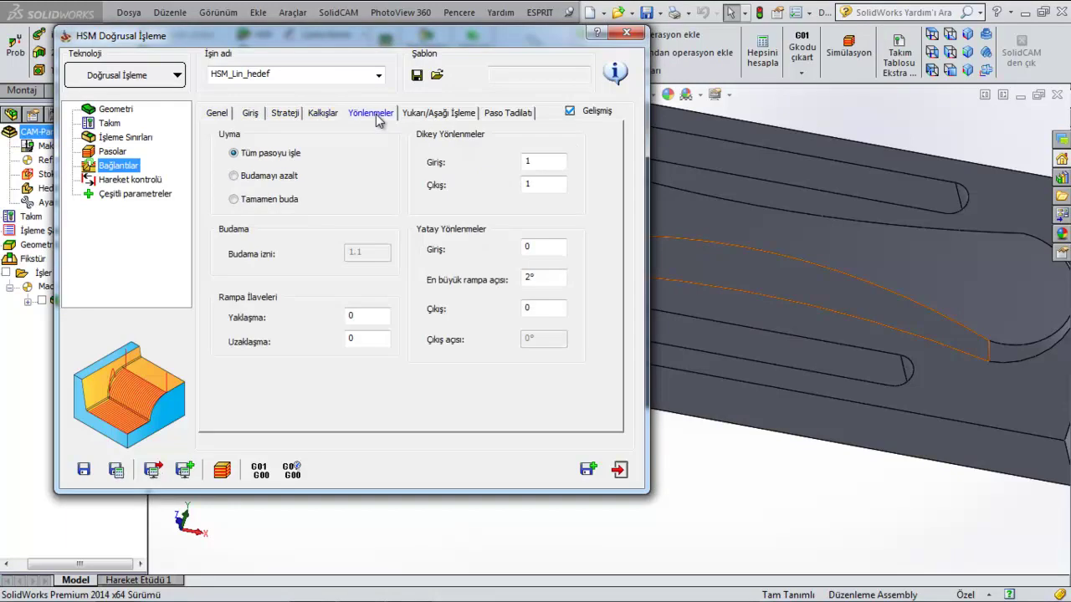
{"action": "left_click", "coordinate": [433, 118]}
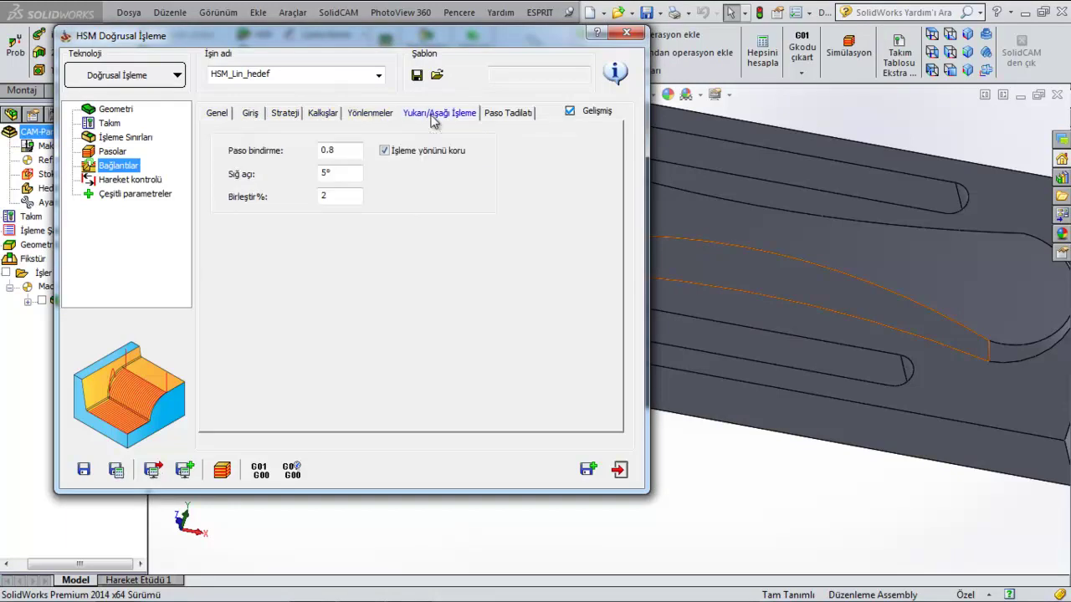
{"action": "left_click", "coordinate": [507, 121]}
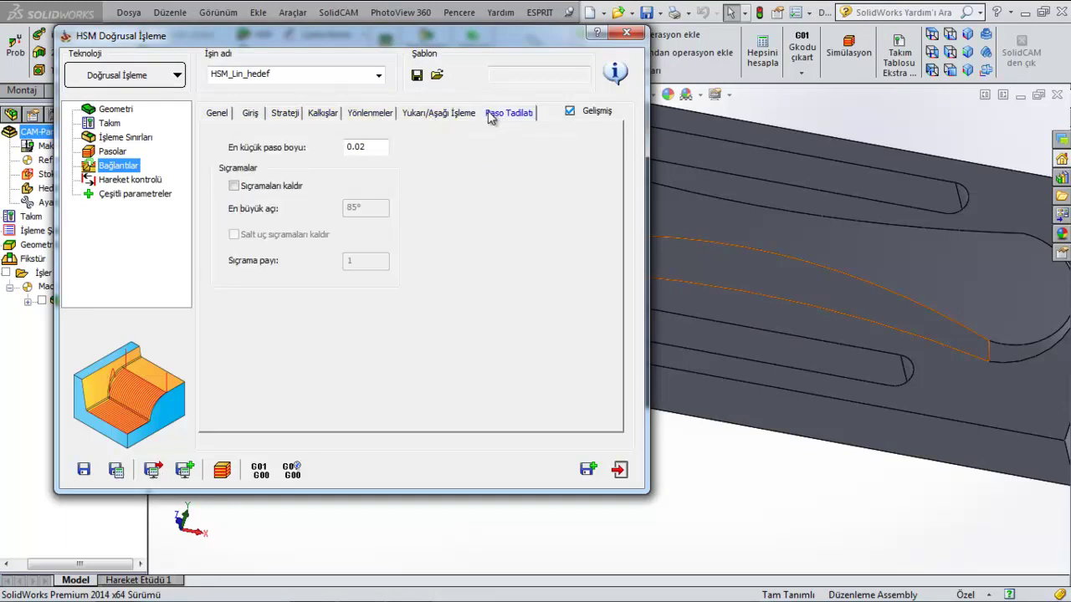
{"action": "left_click", "coordinate": [113, 154]}
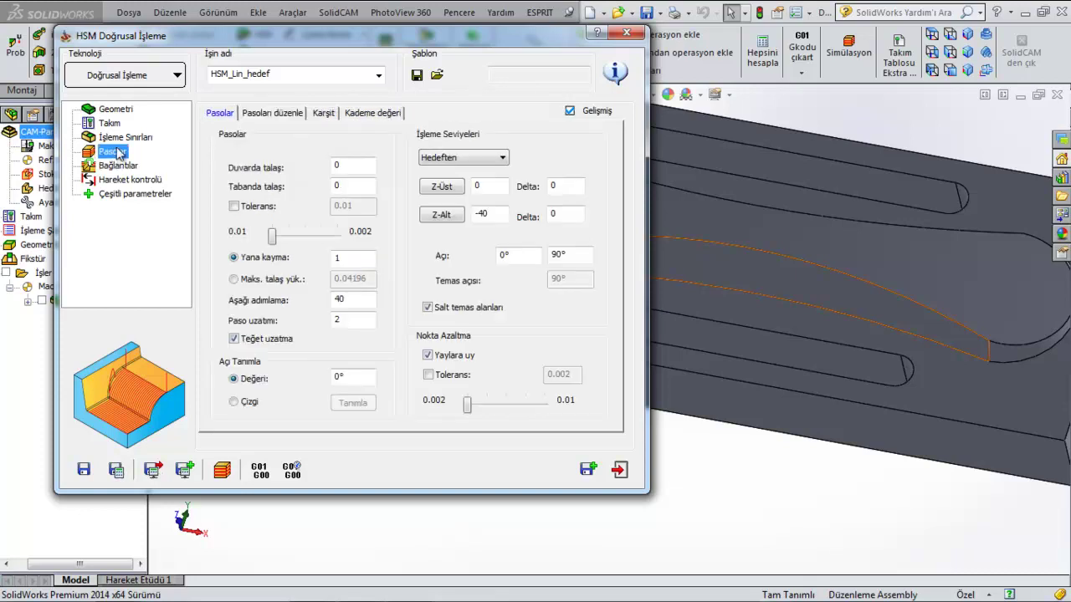
{"action": "left_click", "coordinate": [273, 117]}
{"action": "left_click", "coordinate": [324, 115]}
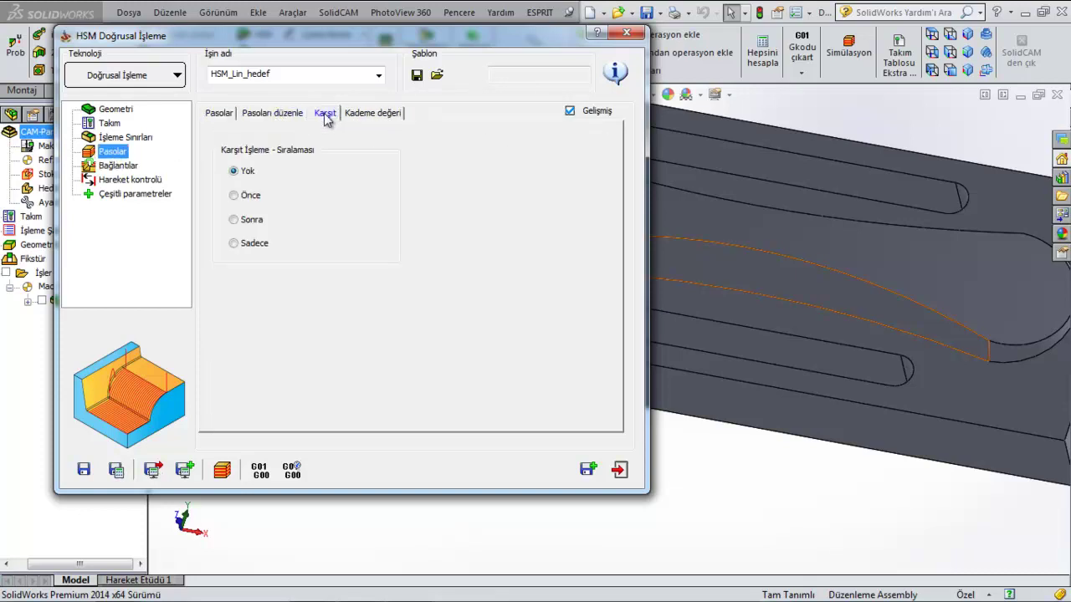
{"action": "left_click", "coordinate": [364, 113]}
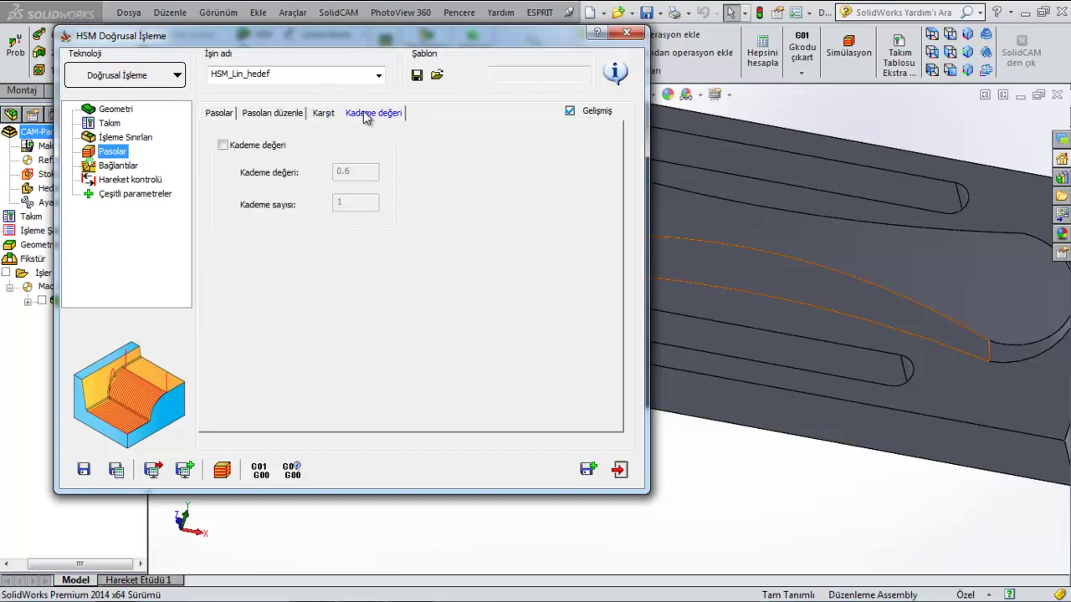
{"action": "left_click", "coordinate": [224, 115]}
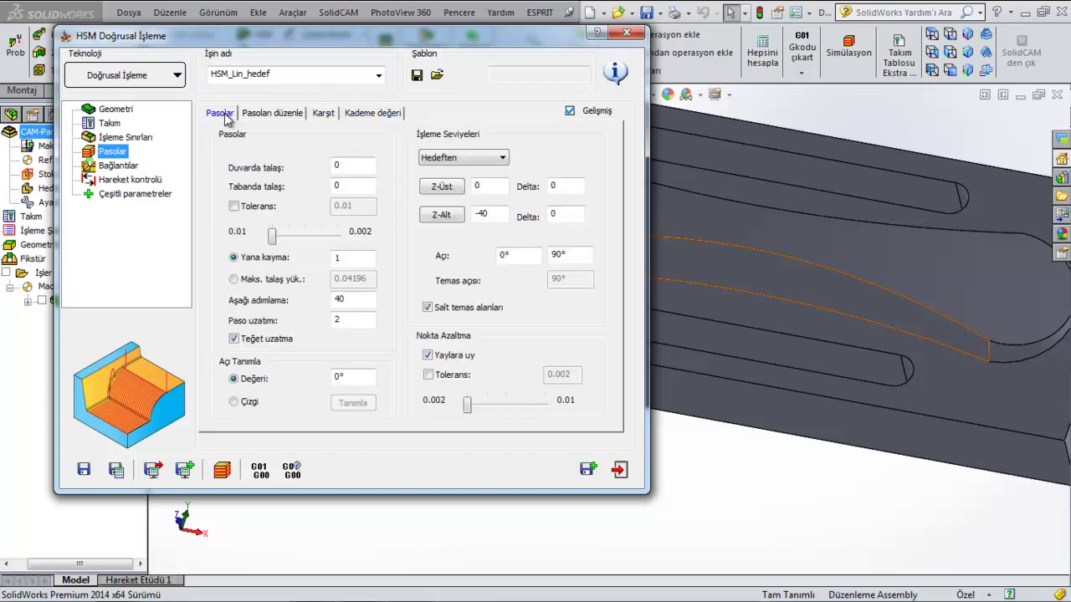
{"action": "left_click", "coordinate": [117, 166]}
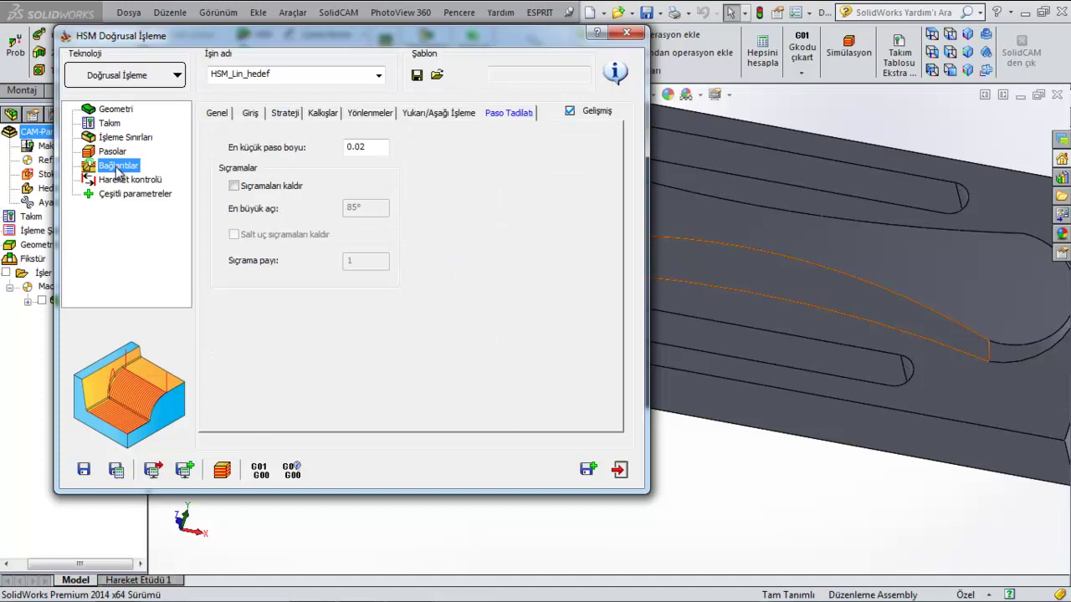
On the Genel links tab, check the slot-end arc radius and enter 12 for Yüzeyde kalma aralığı
{"action": "left_click", "coordinate": [370, 148]}
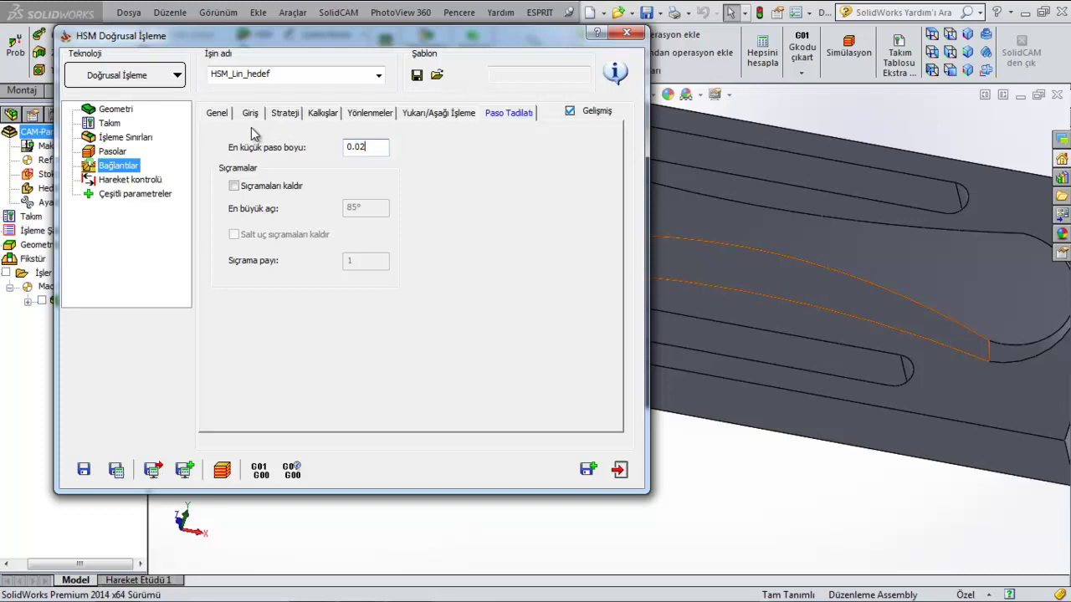
{"action": "left_click", "coordinate": [219, 115]}
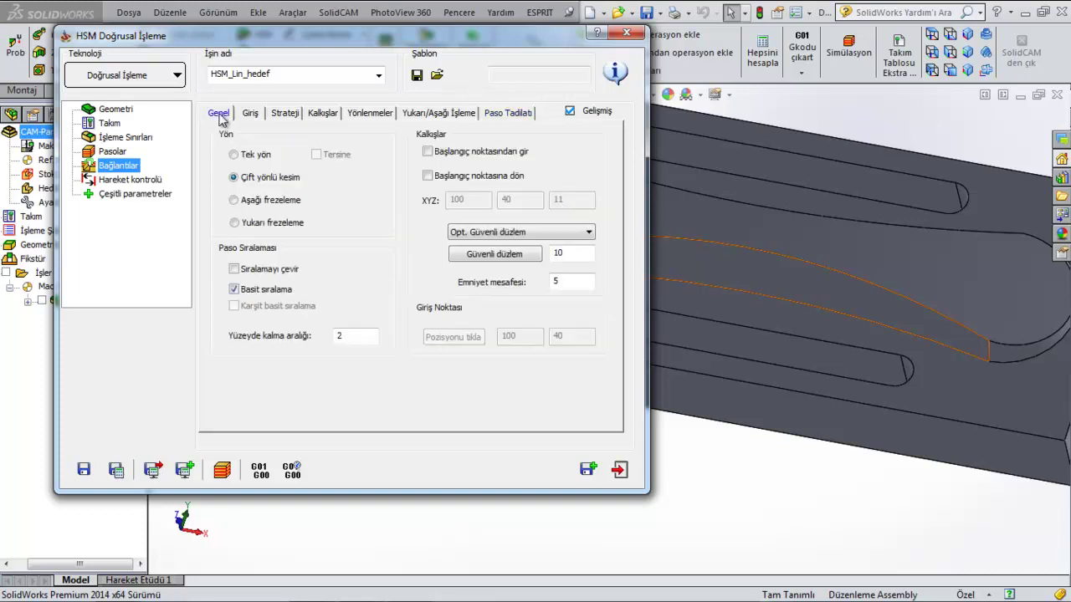
{"action": "left_click", "coordinate": [337, 335]}
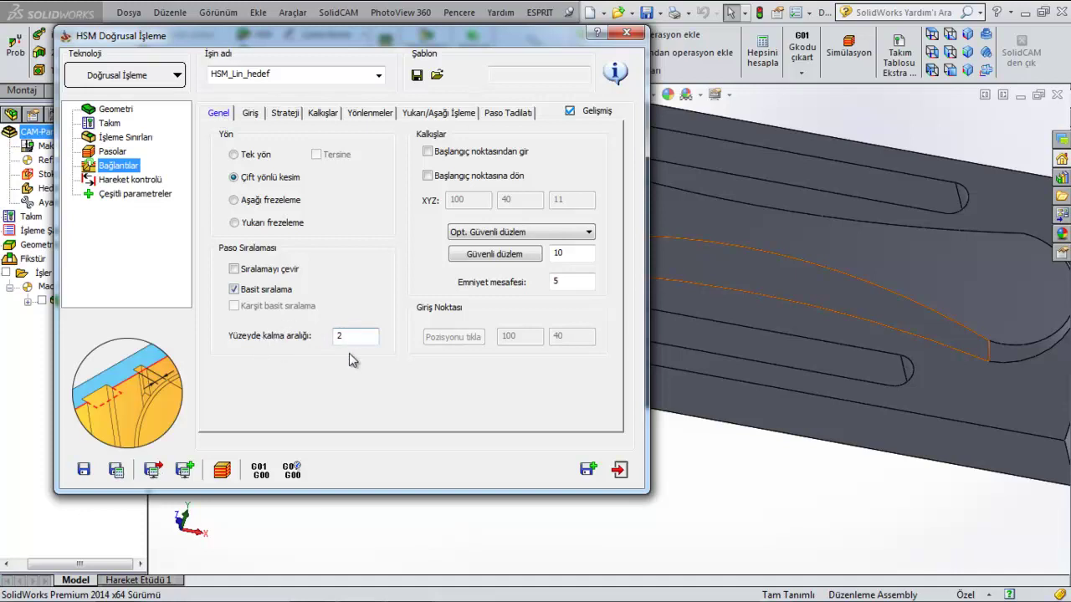
{"action": "scroll", "coordinate": [741, 379], "scroll_direction": "down", "scroll_amount": 2}
{"action": "scroll", "coordinate": [743, 331], "scroll_direction": "down", "scroll_amount": 2}
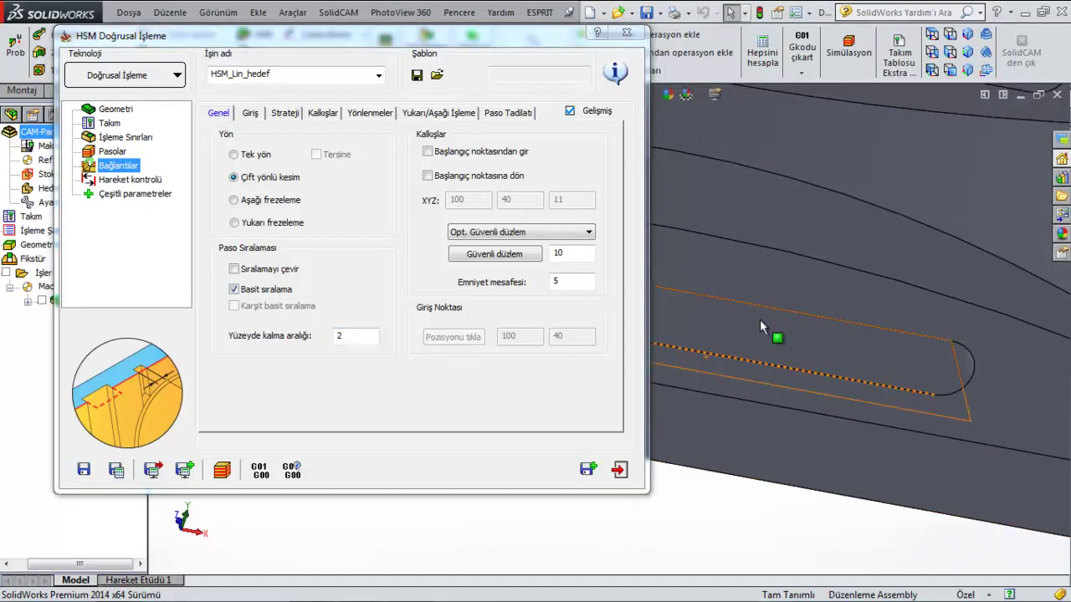
{"action": "scroll", "coordinate": [744, 331], "scroll_direction": "up", "scroll_amount": 2}
{"action": "scroll", "coordinate": [821, 325], "scroll_direction": "down", "scroll_amount": 2}
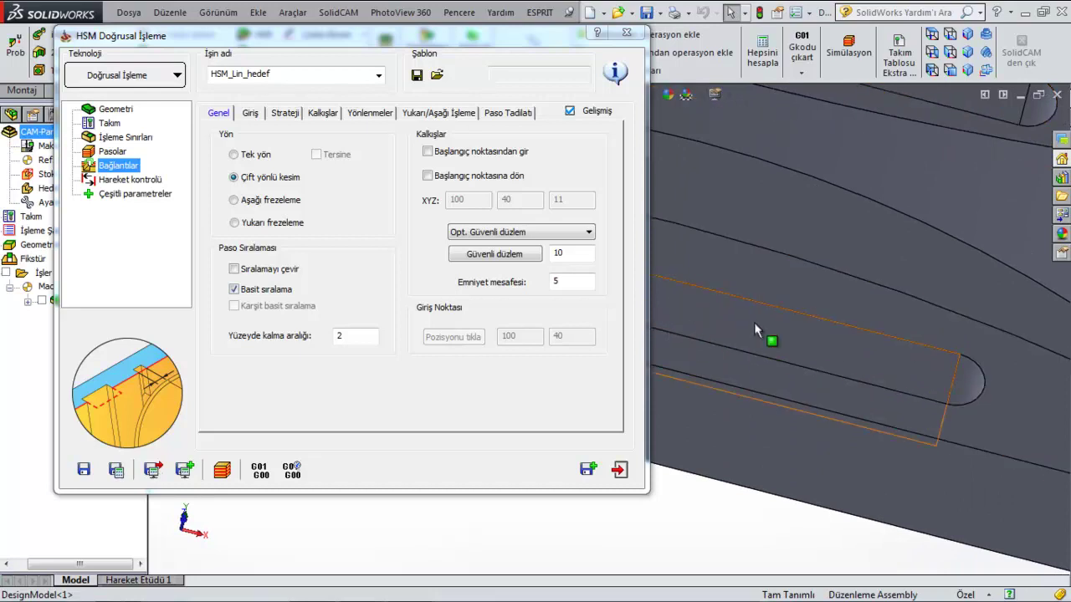
{"action": "scroll", "coordinate": [764, 346], "scroll_direction": "up", "scroll_amount": 2}
{"action": "scroll", "coordinate": [837, 356], "scroll_direction": "up", "scroll_amount": 2}
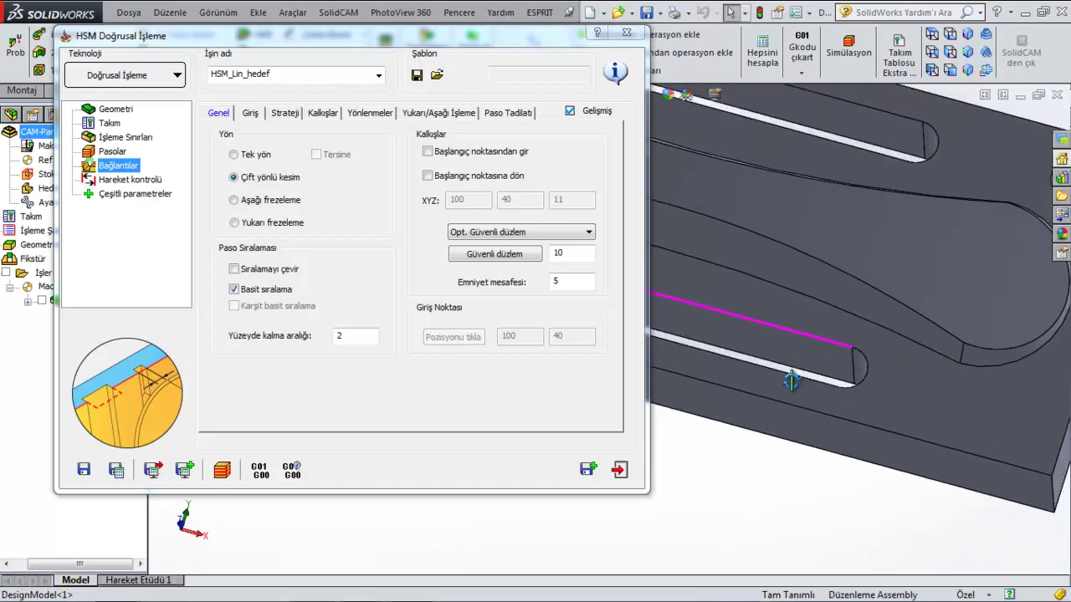
{"action": "left_click", "coordinate": [866, 364]}
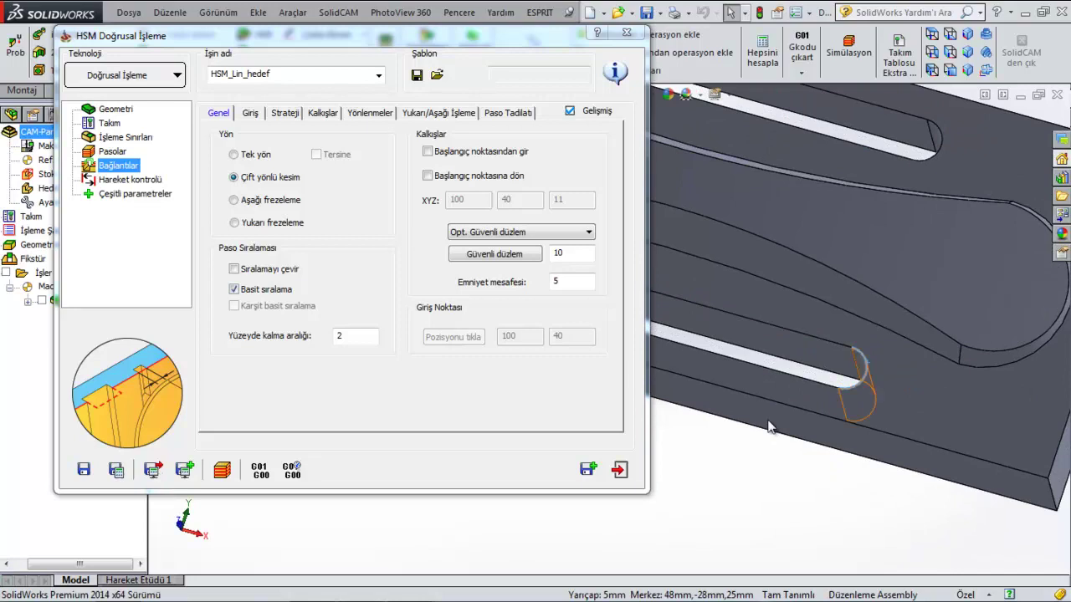
{"action": "left_click", "coordinate": [724, 507]}
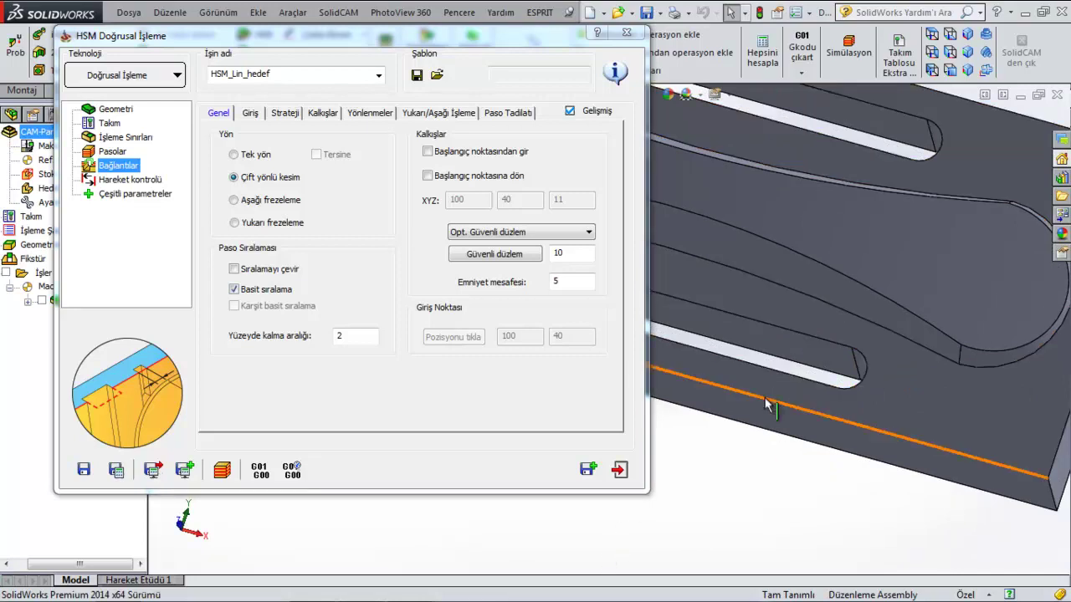
{"action": "left_click", "coordinate": [351, 338]}
{"action": "type", "text": "12"}
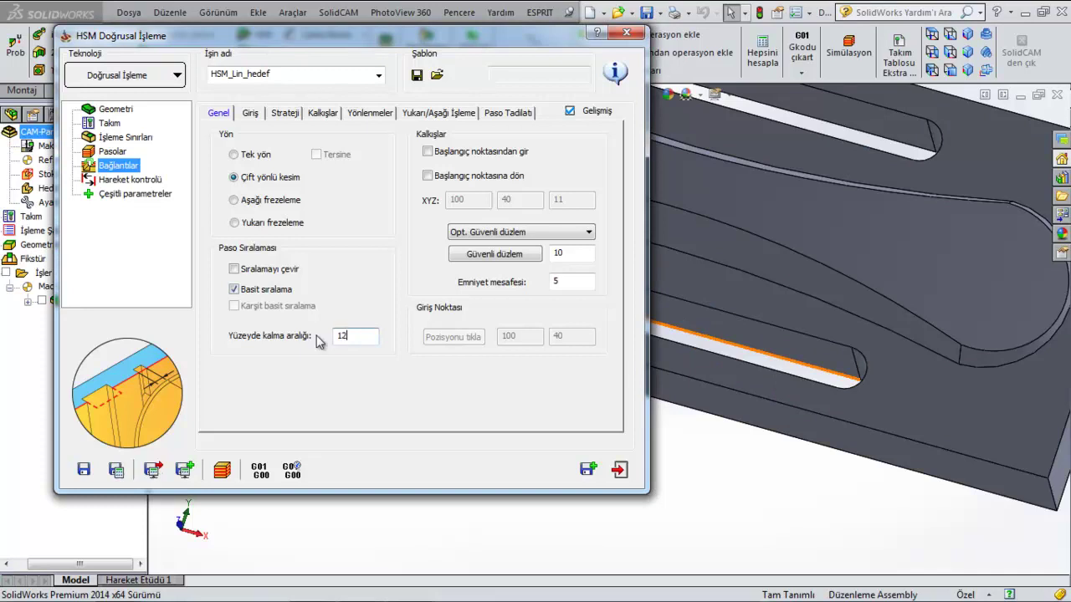
Save & calculate with the 12 gap, simulate to step 6402 at 2:37:35, then return to the dialog
{"action": "left_click", "coordinate": [117, 474]}
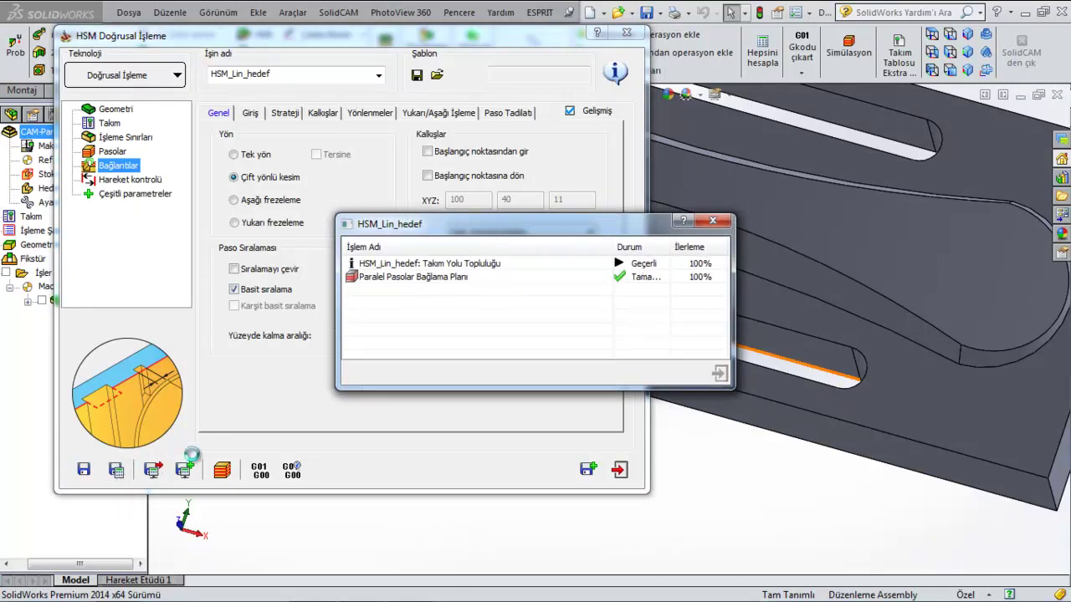
{"action": "left_click", "coordinate": [222, 469]}
{"action": "left_click", "coordinate": [292, 462]}
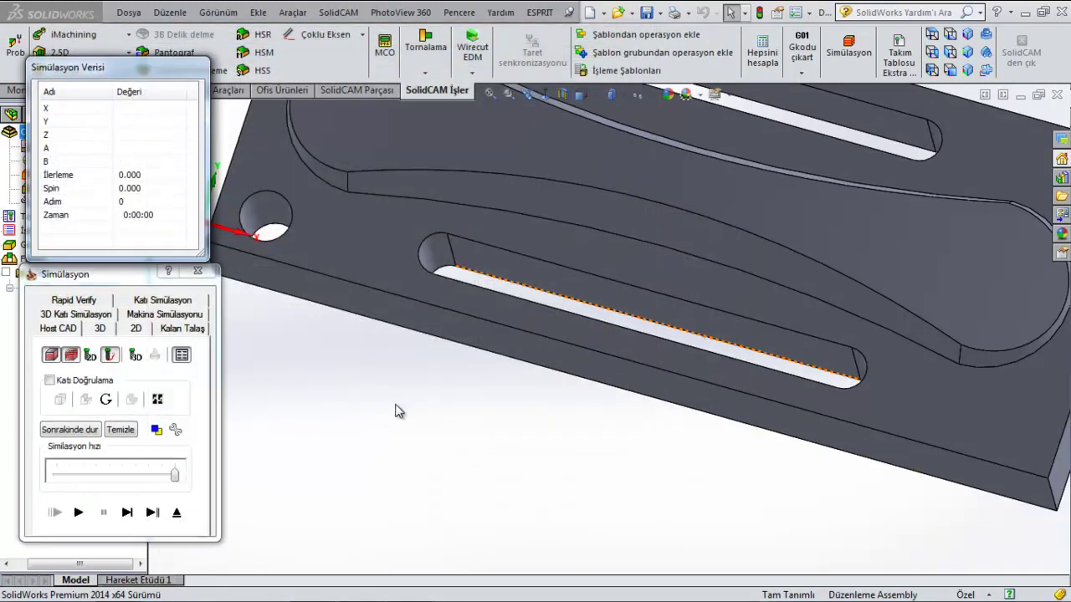
{"action": "left_click", "coordinate": [78, 512]}
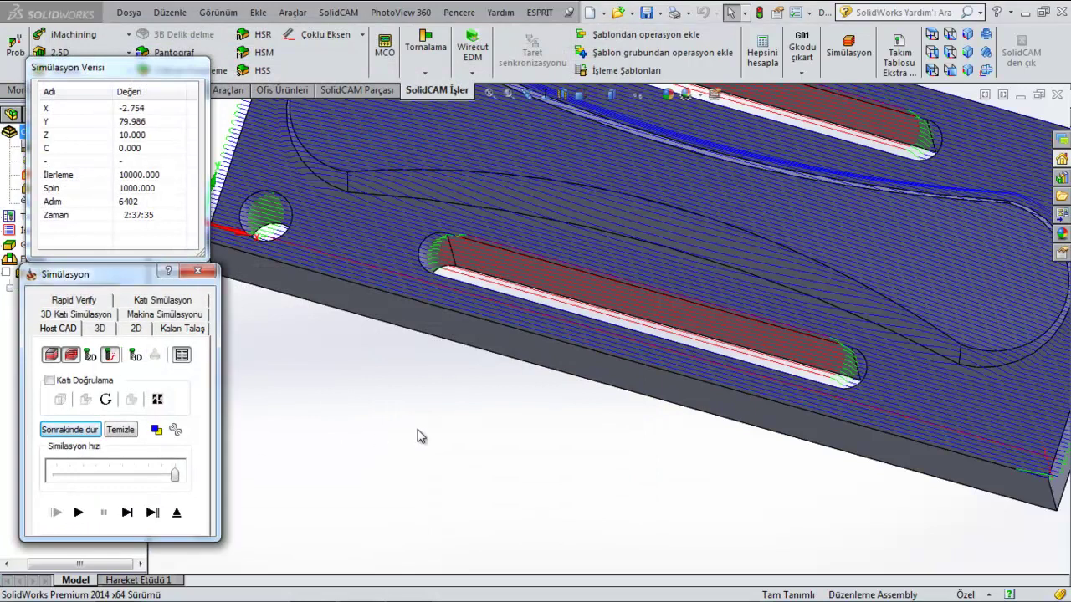
{"action": "middle_click_drag", "start_coordinate": [494, 457], "coordinate": [513, 346]}
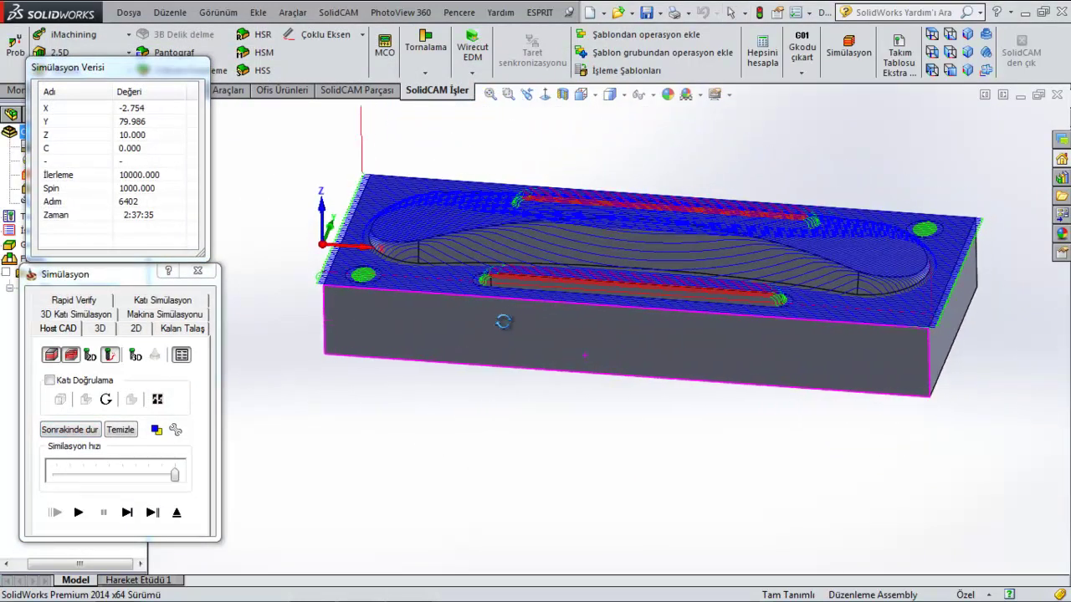
{"action": "scroll", "coordinate": [506, 281], "scroll_direction": "down", "scroll_amount": 5}
{"action": "middle_click_drag", "start_coordinate": [506, 281], "coordinate": [502, 341]}
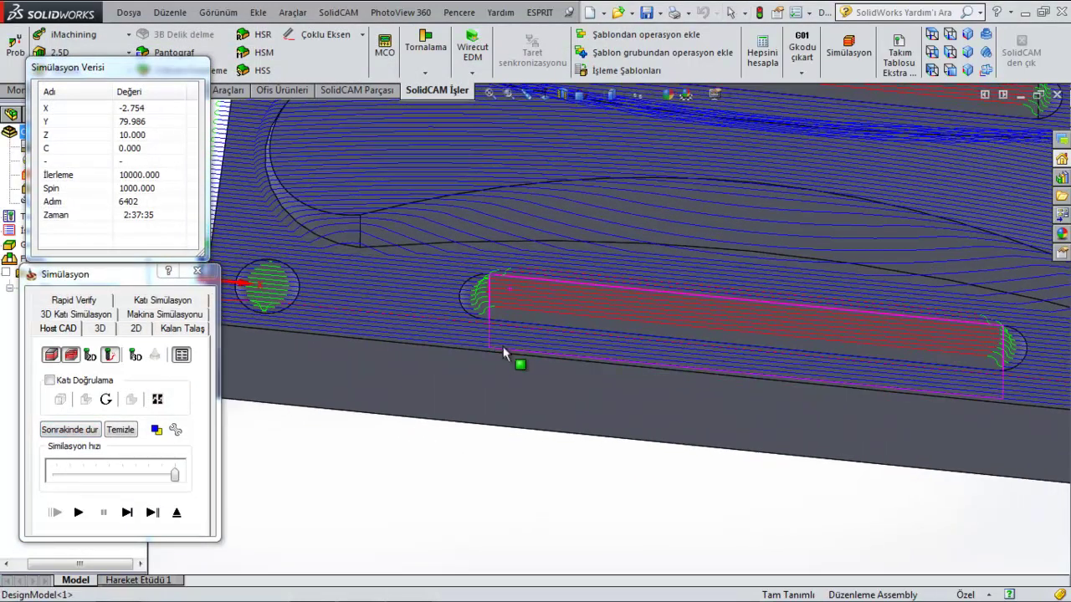
{"action": "left_click", "coordinate": [177, 514]}
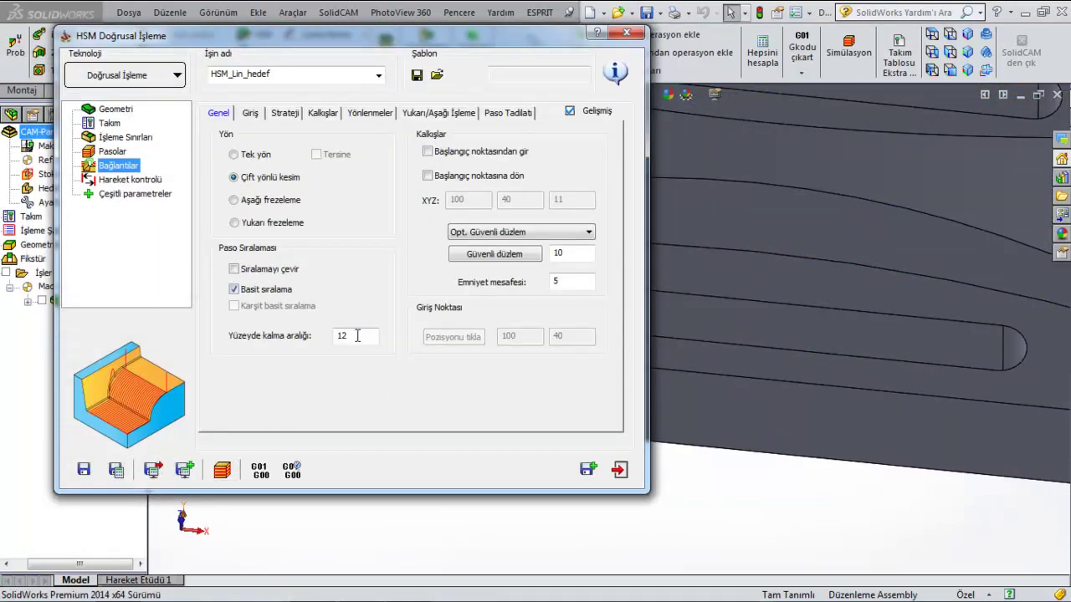
Change the stay-on-surface gap from 12 to 25, recalculate, and play the simulation
{"action": "double_click", "coordinate": [362, 337]}
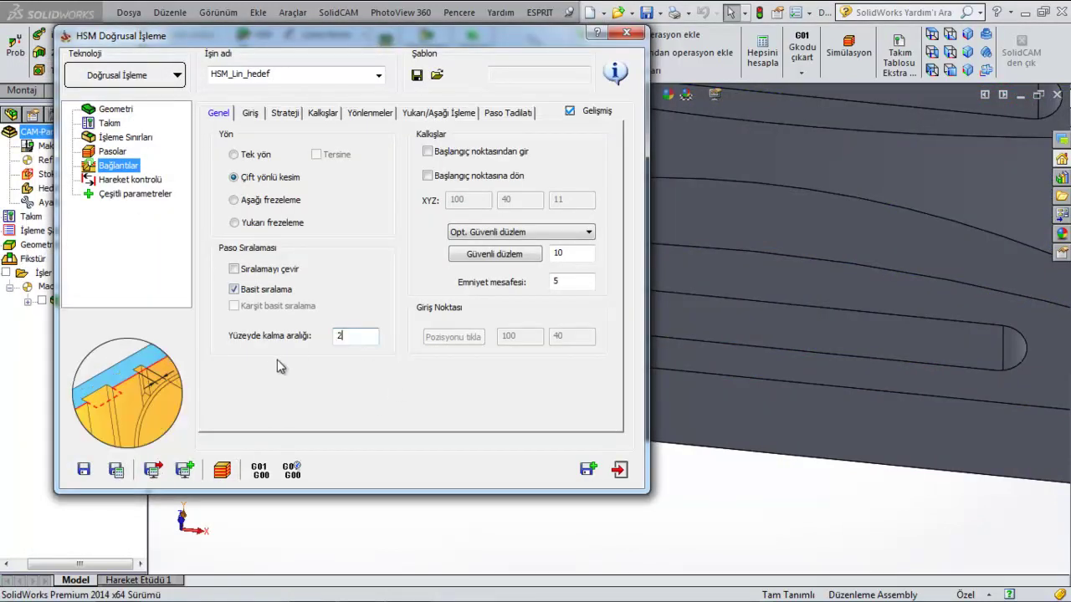
{"action": "type", "text": "25"}
{"action": "left_click", "coordinate": [115, 471]}
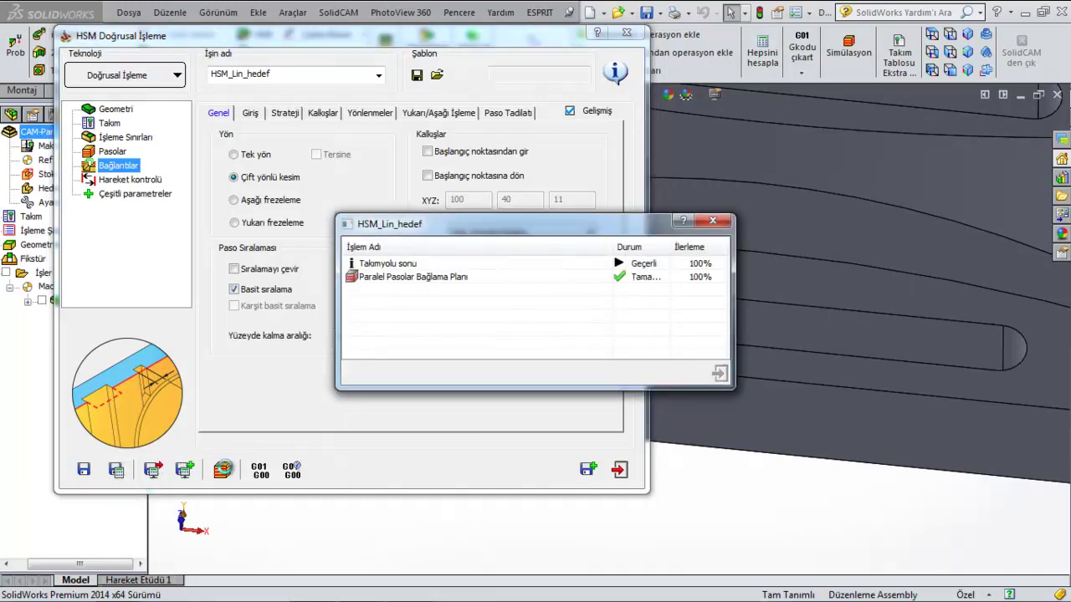
{"action": "left_click", "coordinate": [225, 473]}
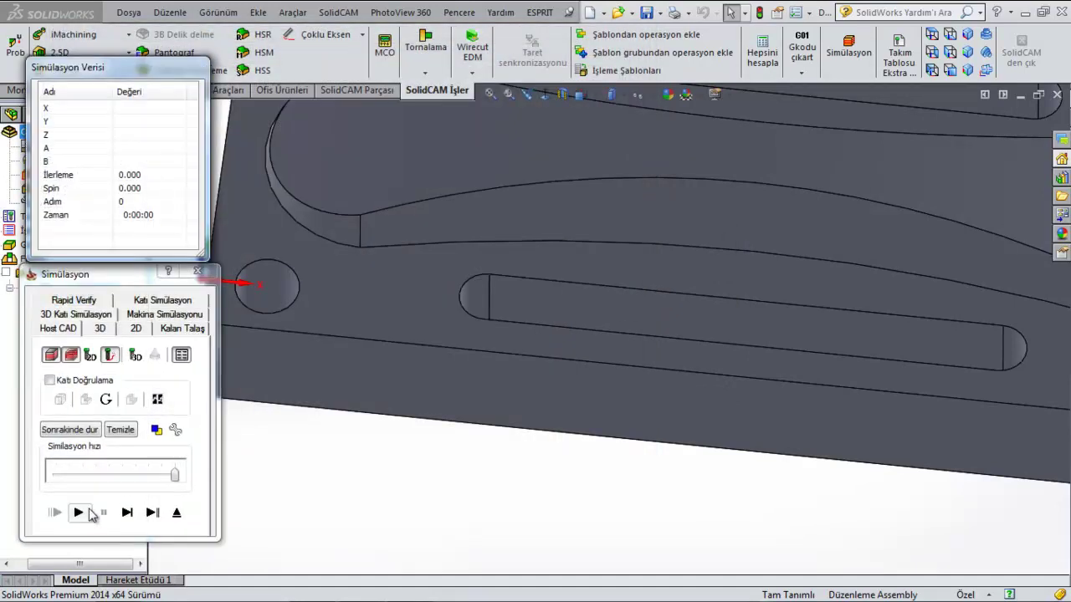
{"action": "left_click", "coordinate": [89, 510]}
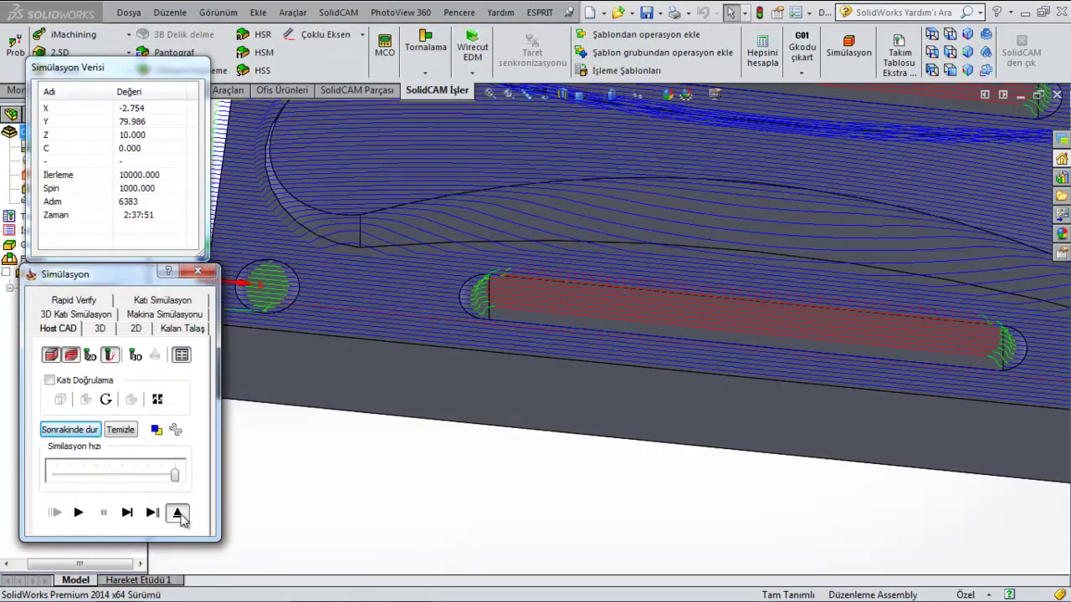
{"action": "left_click", "coordinate": [179, 514]}
Turn off Basit sıralama, recalculate, and simulate the toolpath again before returning to settings
{"action": "left_click", "coordinate": [234, 289]}
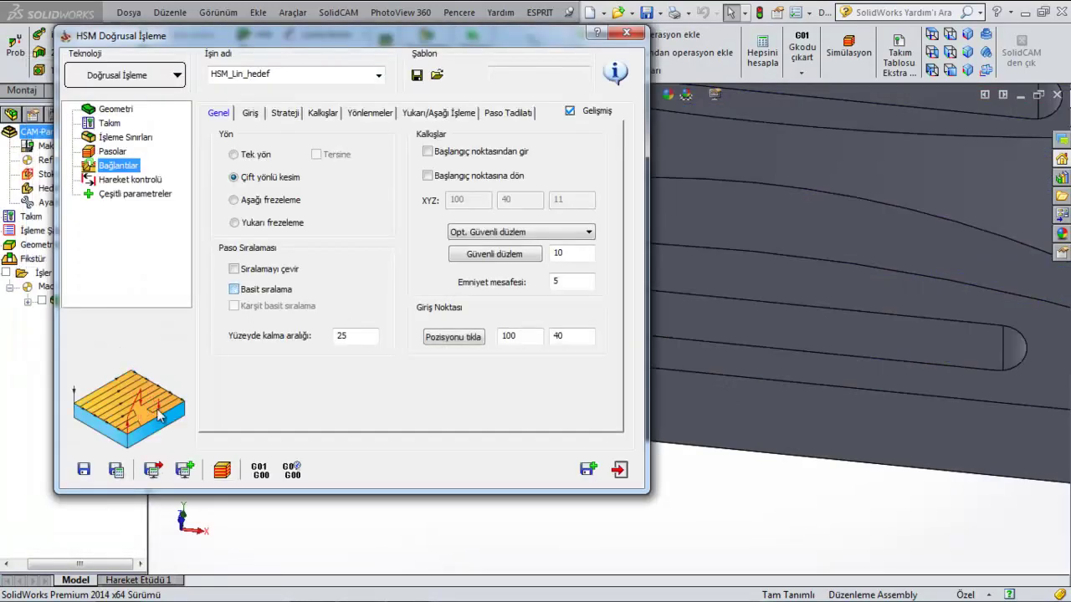
{"action": "left_click", "coordinate": [116, 471]}
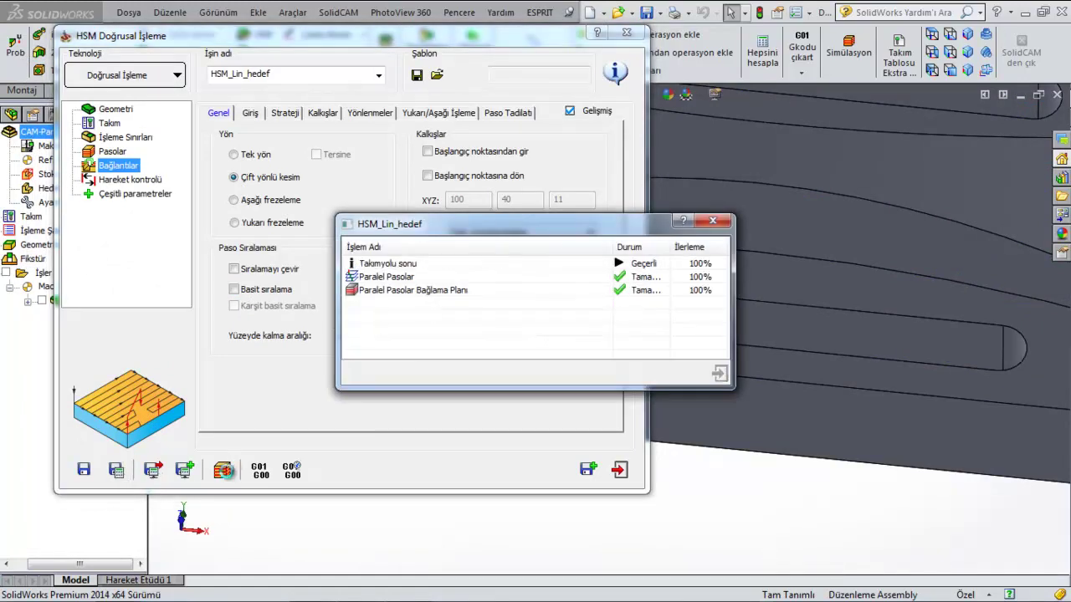
{"action": "left_click", "coordinate": [222, 471]}
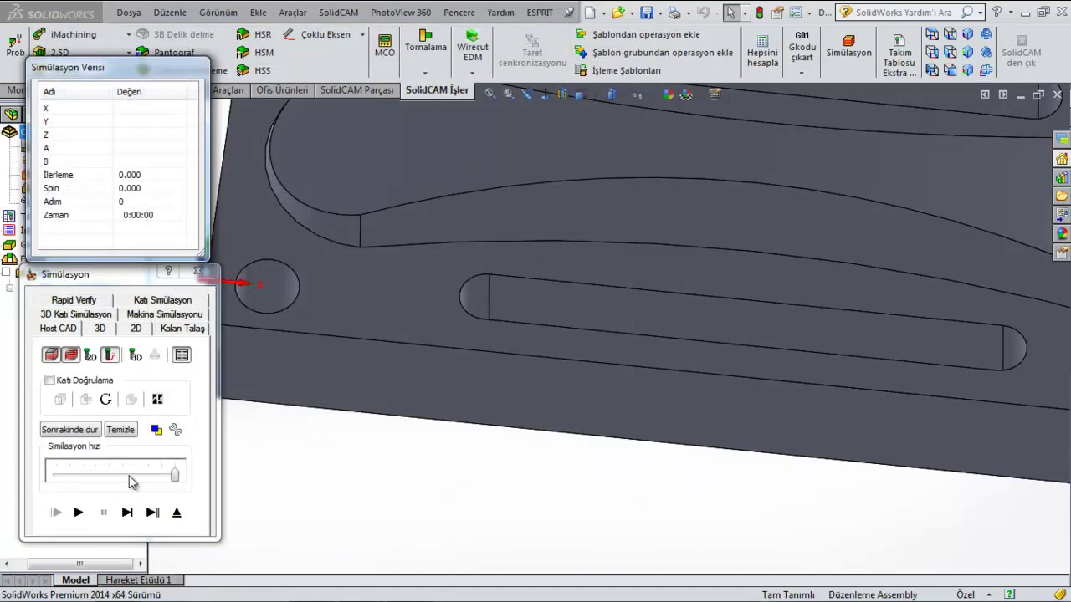
{"action": "left_click", "coordinate": [80, 512]}
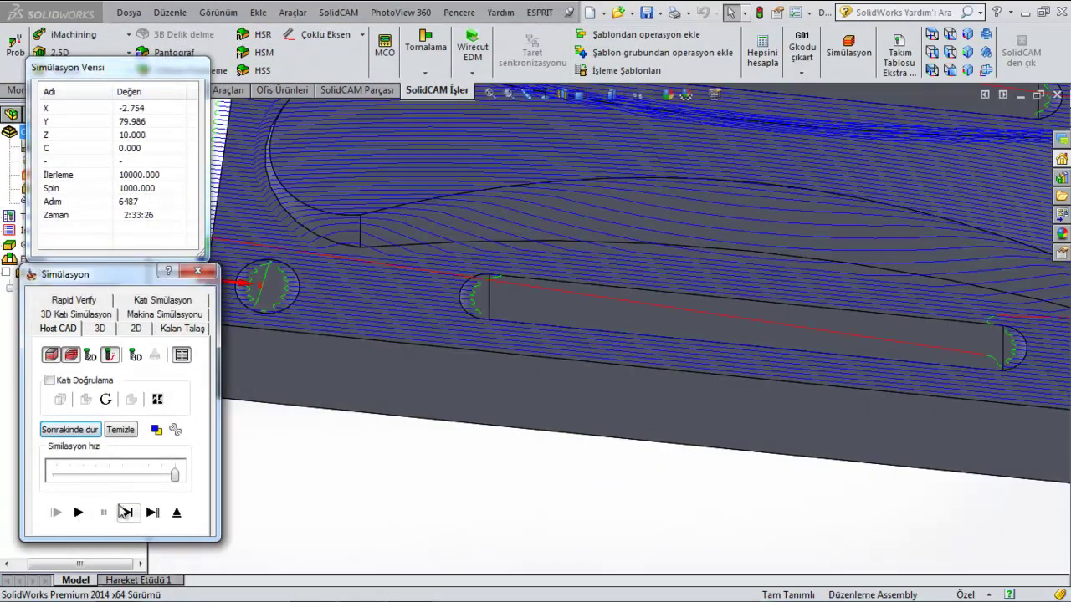
{"action": "left_click", "coordinate": [179, 512]}
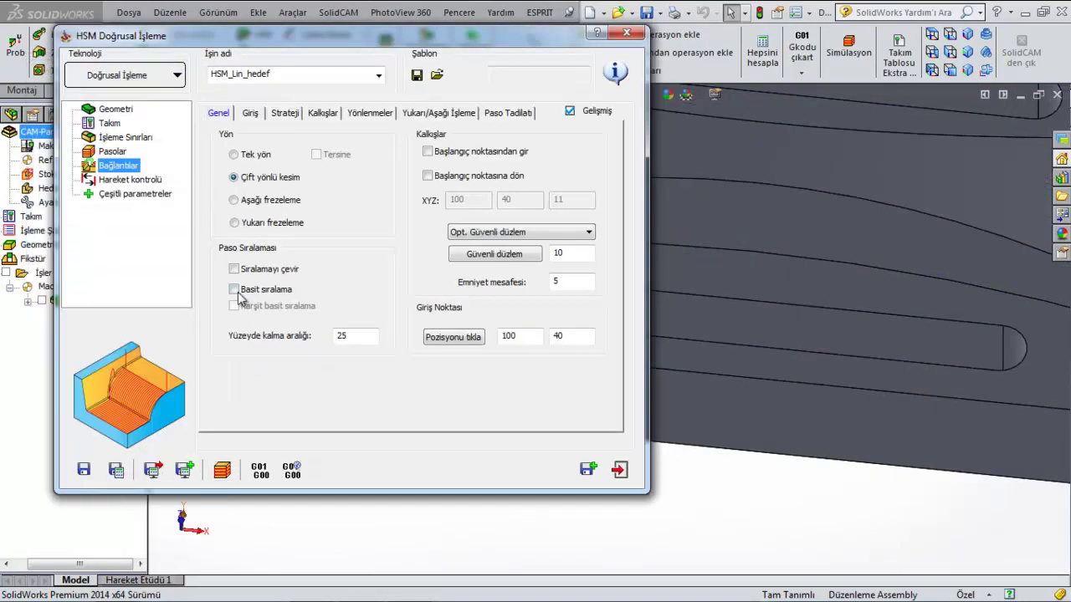
Turn on Basit sıralama and measure the slot edge length
{"action": "left_click", "coordinate": [358, 335]}
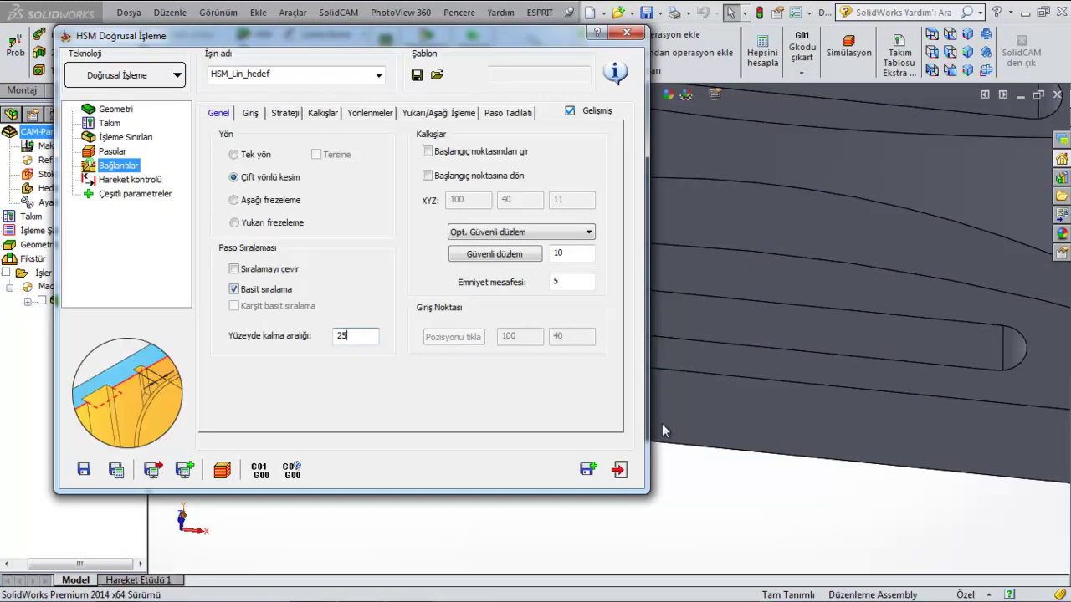
{"action": "left_click", "coordinate": [774, 305]}
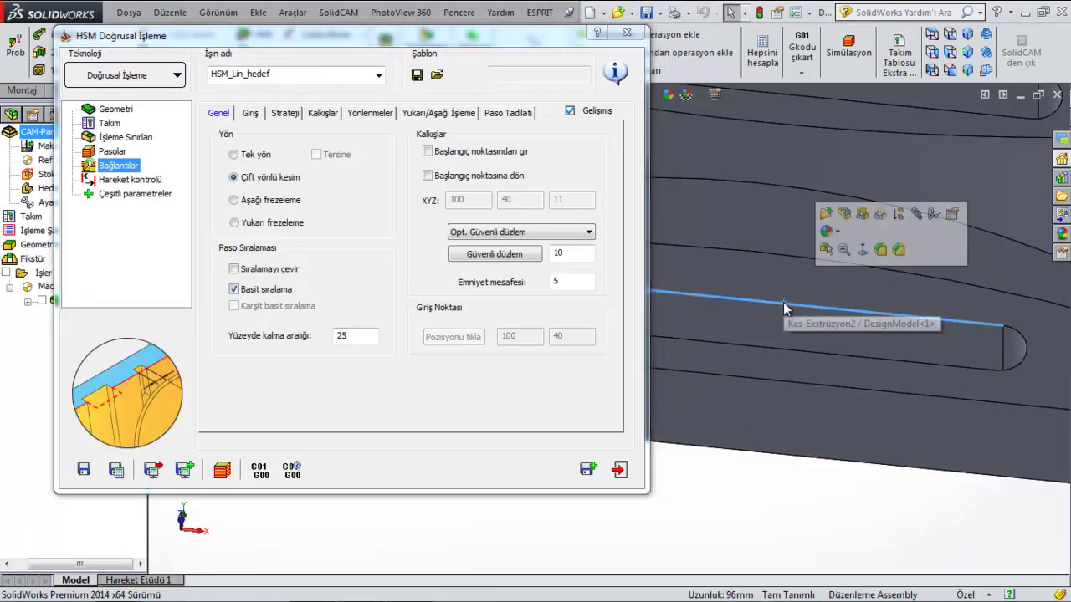
{"action": "left_click", "coordinate": [367, 337]}
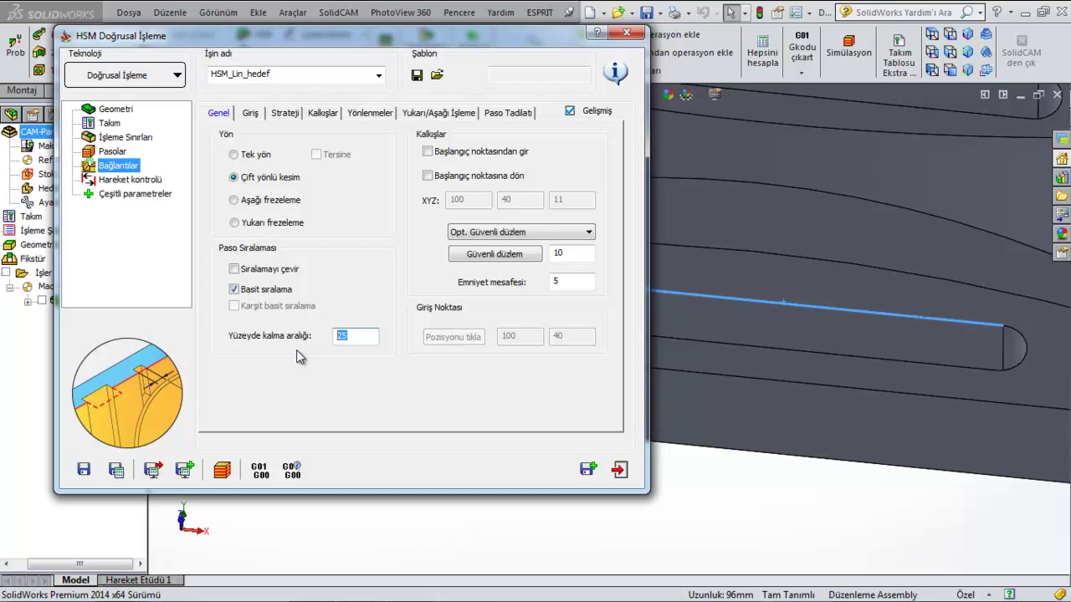
{"action": "left_click", "coordinate": [760, 468]}
Measure the block's 200 mm long edge and set Yüzeyde kalma aralığı to 200
{"action": "key", "text": "f"}
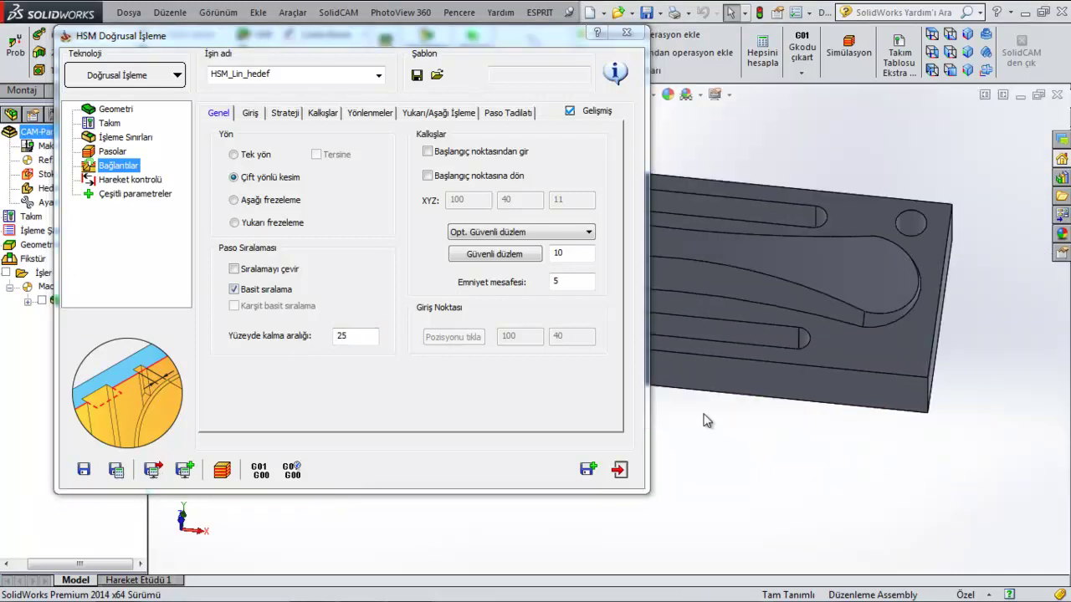
{"action": "scroll", "coordinate": [535, 327], "scroll_direction": "down", "scroll_amount": 1}
{"action": "scroll", "coordinate": [527, 328], "scroll_direction": "down", "scroll_amount": 1}
{"action": "scroll", "coordinate": [519, 328], "scroll_direction": "down", "scroll_amount": 1}
{"action": "scroll", "coordinate": [492, 328], "scroll_direction": "down", "scroll_amount": 1}
{"action": "scroll", "coordinate": [491, 329], "scroll_direction": "up", "scroll_amount": 2}
{"action": "scroll", "coordinate": [470, 311], "scroll_direction": "down", "scroll_amount": 1}
{"action": "scroll", "coordinate": [783, 330], "scroll_direction": "up", "scroll_amount": 2}
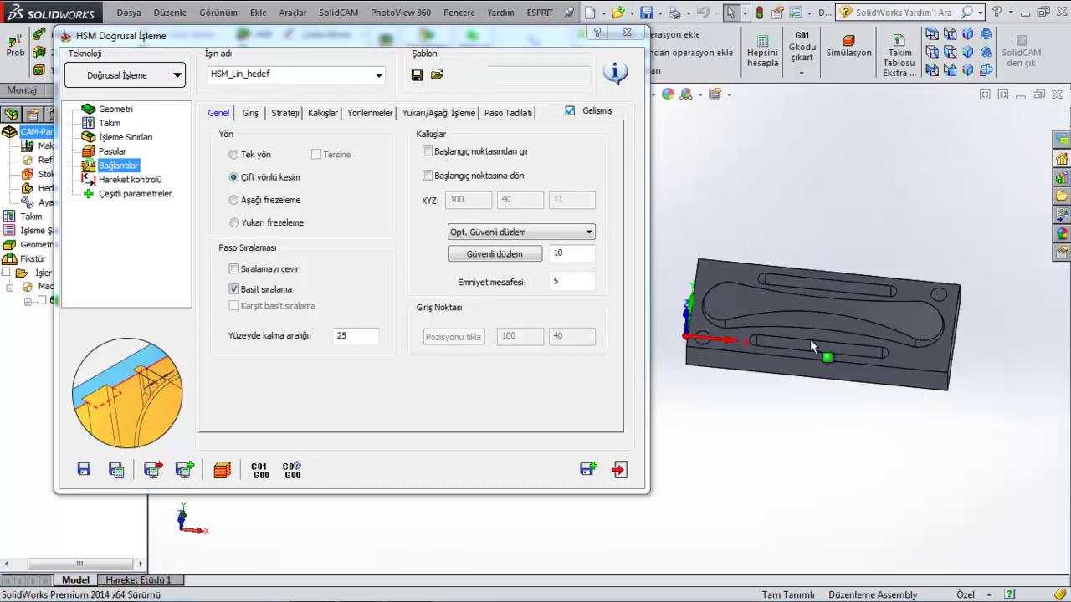
{"action": "left_click", "coordinate": [785, 368]}
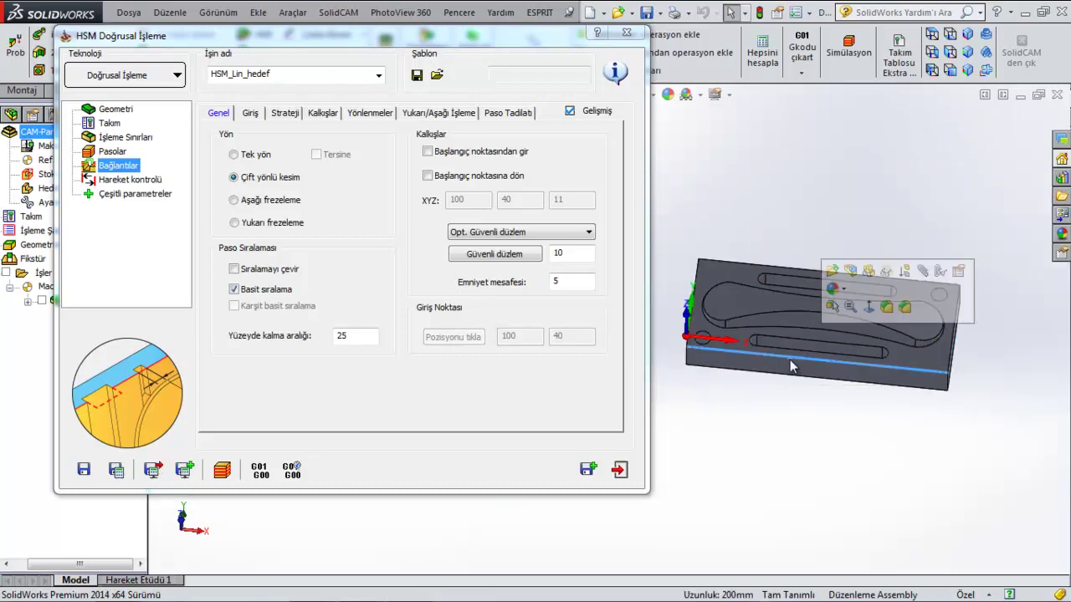
{"action": "left_click", "coordinate": [363, 337]}
{"action": "type", "text": "200"}
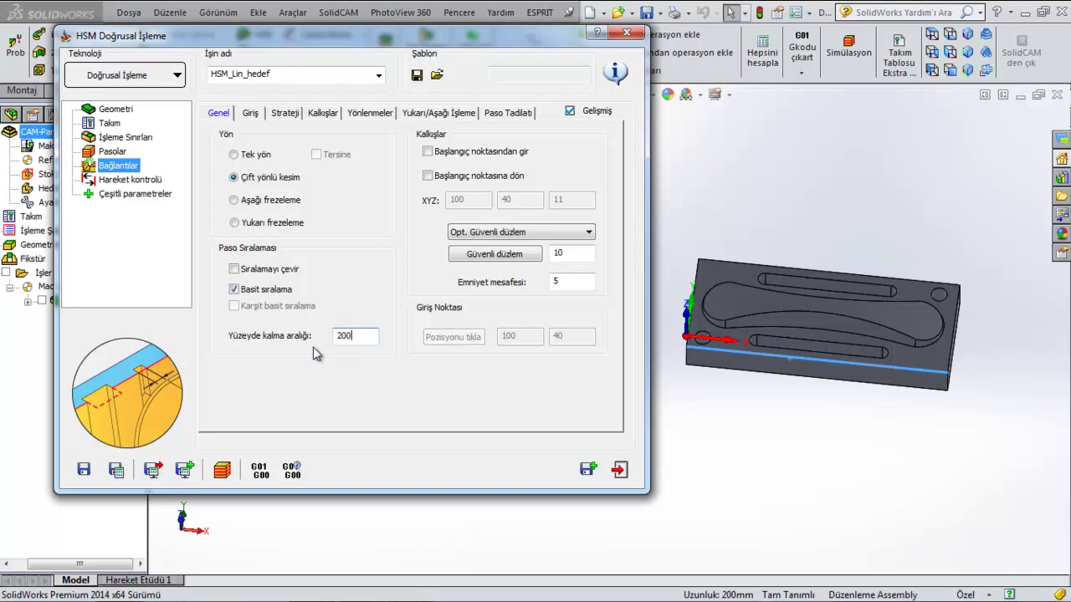
Recalculate HSM_Lin_hedef with the 200 gap and play its simulation
{"action": "left_click", "coordinate": [115, 471]}
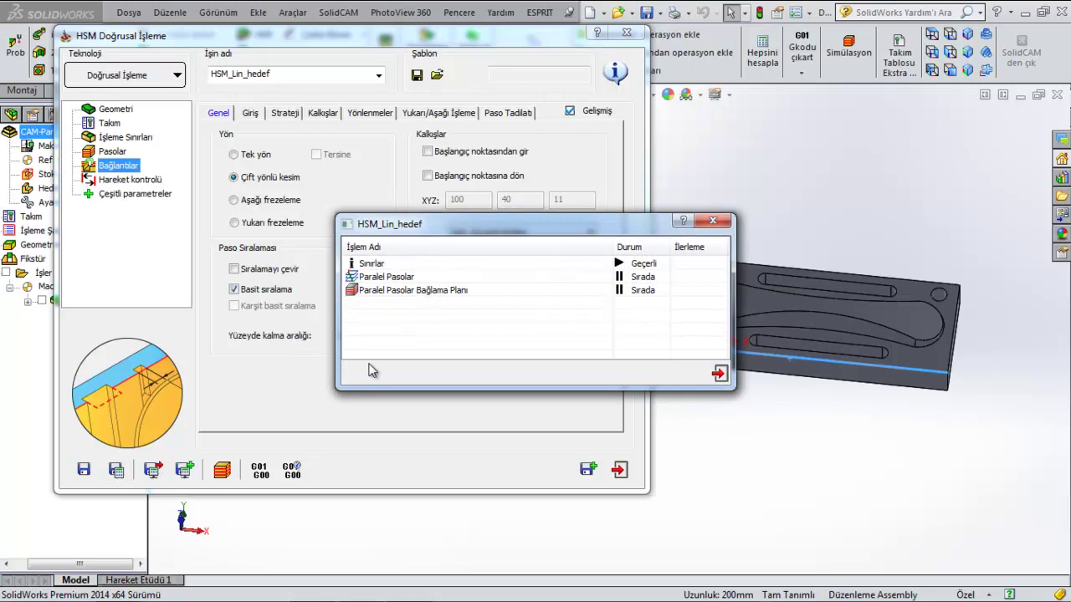
{"action": "scroll", "coordinate": [648, 340], "scroll_direction": "down", "scroll_amount": 3}
{"action": "scroll", "coordinate": [648, 341], "scroll_direction": "down", "scroll_amount": 3}
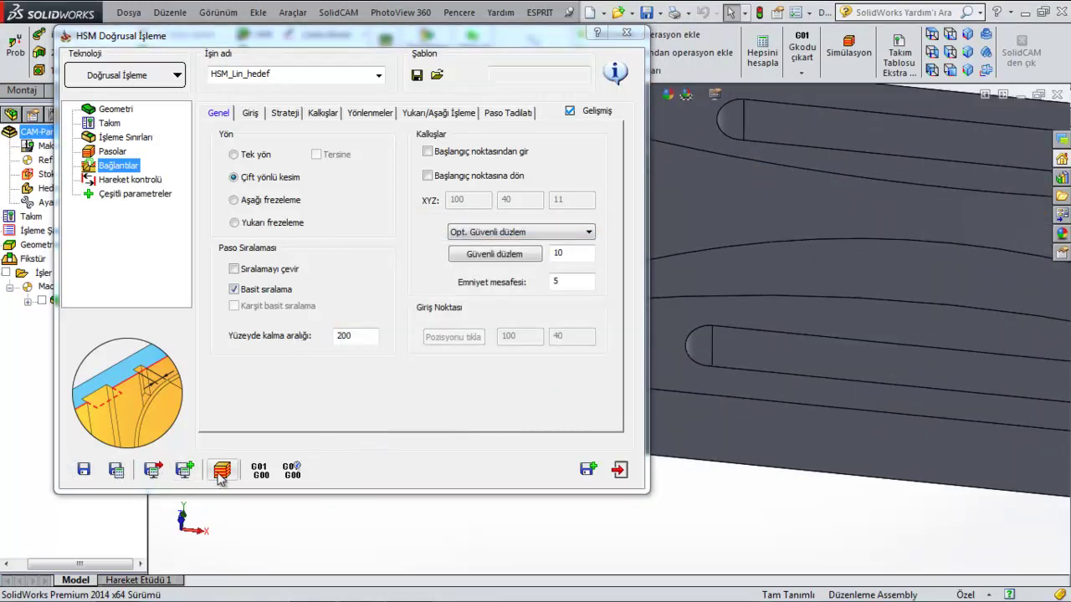
{"action": "left_click", "coordinate": [220, 474]}
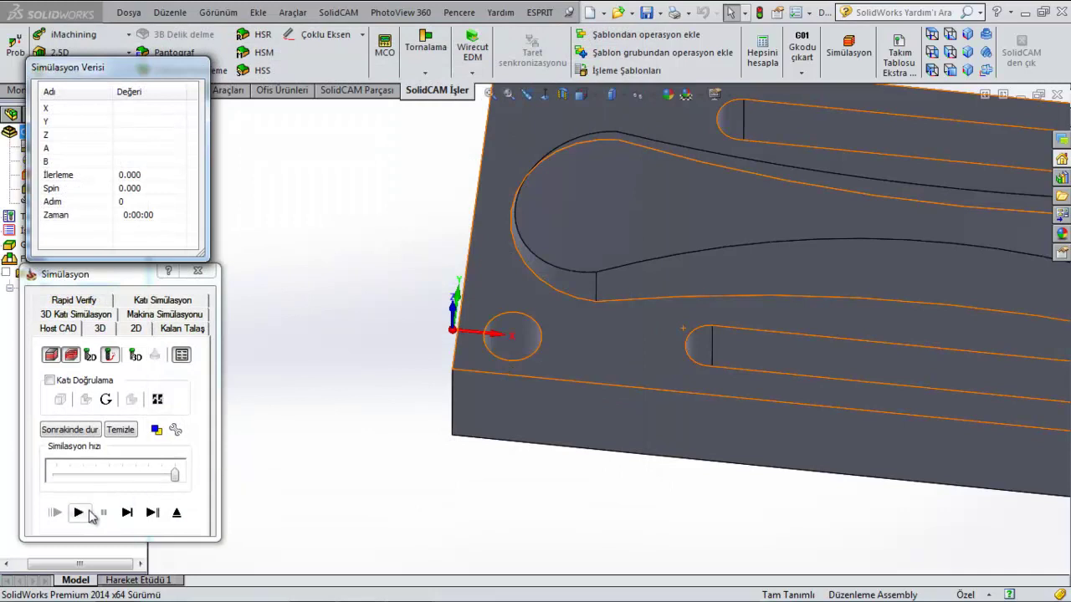
{"action": "left_click", "coordinate": [77, 512]}
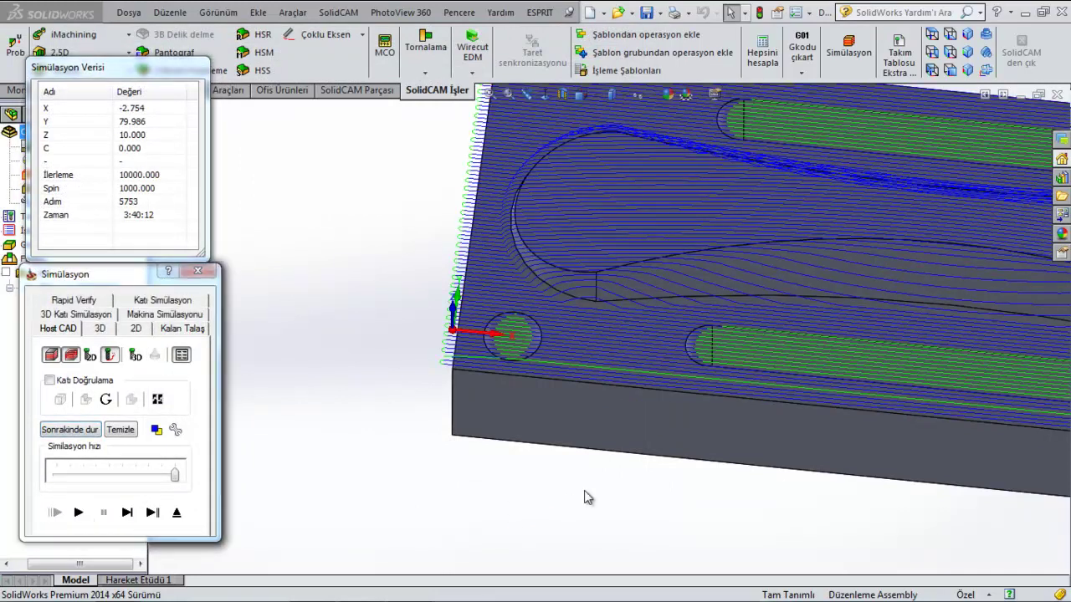
Orbit and zoom the block from low and steep top-down angles to inspect the toolpath
{"action": "scroll", "coordinate": [825, 477], "scroll_direction": "up", "scroll_amount": 5}
{"action": "mouse_move", "coordinate": [825, 478]}
{"action": "middle_mouse_down"}
{"action": "mouse_move", "coordinate": [853, 425]}
{"action": "mouse_move", "coordinate": [745, 337]}
{"action": "middle_mouse_up"}
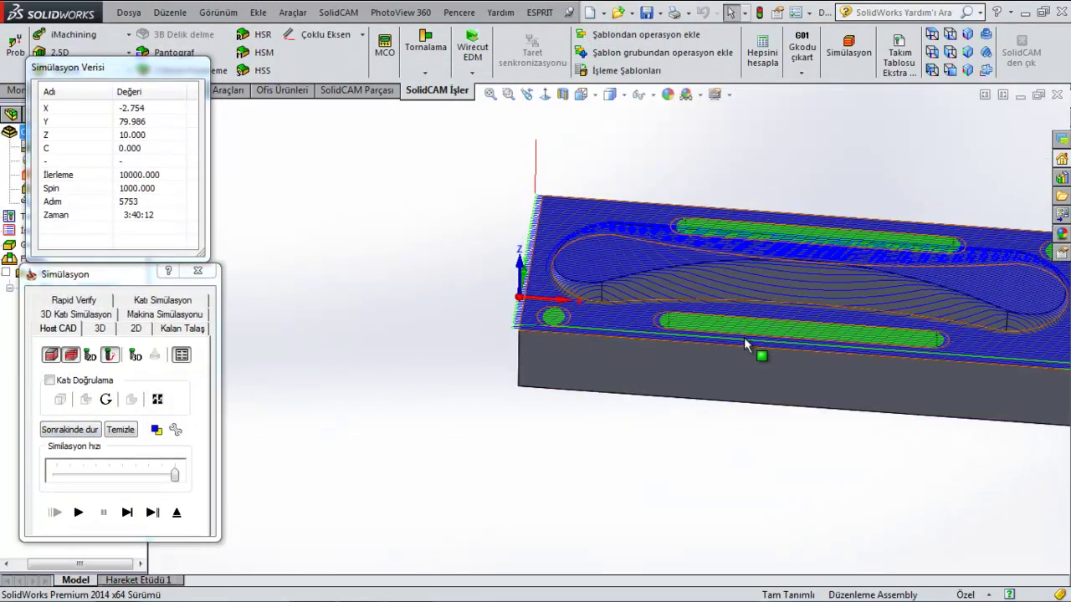
{"action": "scroll", "coordinate": [745, 337], "scroll_direction": "down", "scroll_amount": 5}
{"action": "scroll", "coordinate": [583, 389], "scroll_direction": "down", "scroll_amount": 2}
{"action": "mouse_move", "coordinate": [583, 389]}
{"action": "middle_mouse_down"}
{"action": "mouse_move", "coordinate": [564, 283]}
{"action": "mouse_move", "coordinate": [559, 349]}
{"action": "middle_mouse_up"}
{"action": "scroll", "coordinate": [469, 318], "scroll_direction": "down", "scroll_amount": 2}
{"action": "scroll", "coordinate": [440, 301], "scroll_direction": "down", "scroll_amount": 2}
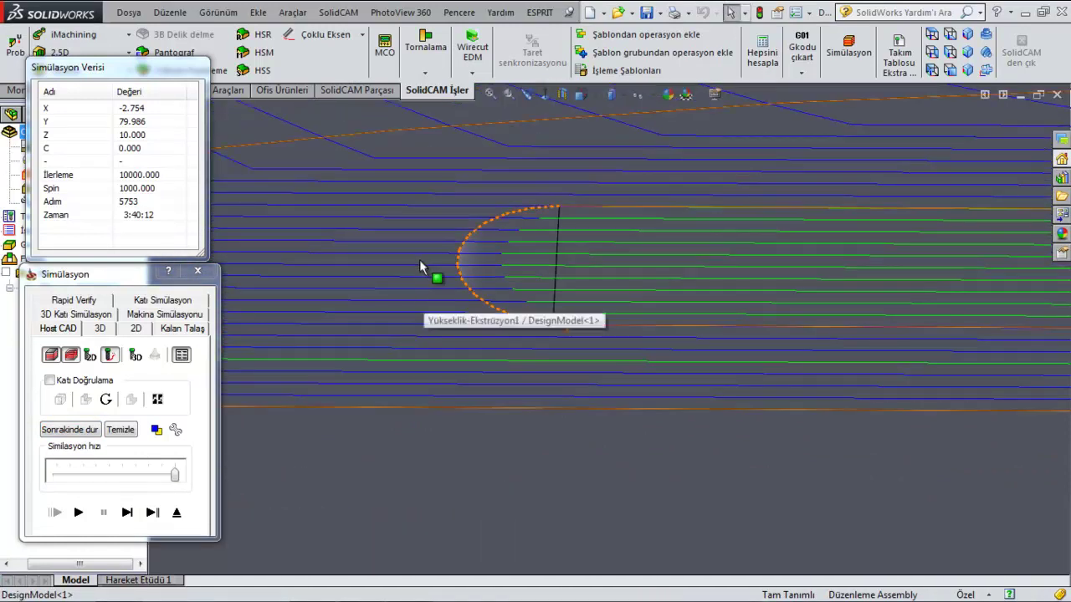
{"action": "scroll", "coordinate": [433, 278], "scroll_direction": "up", "scroll_amount": 1}
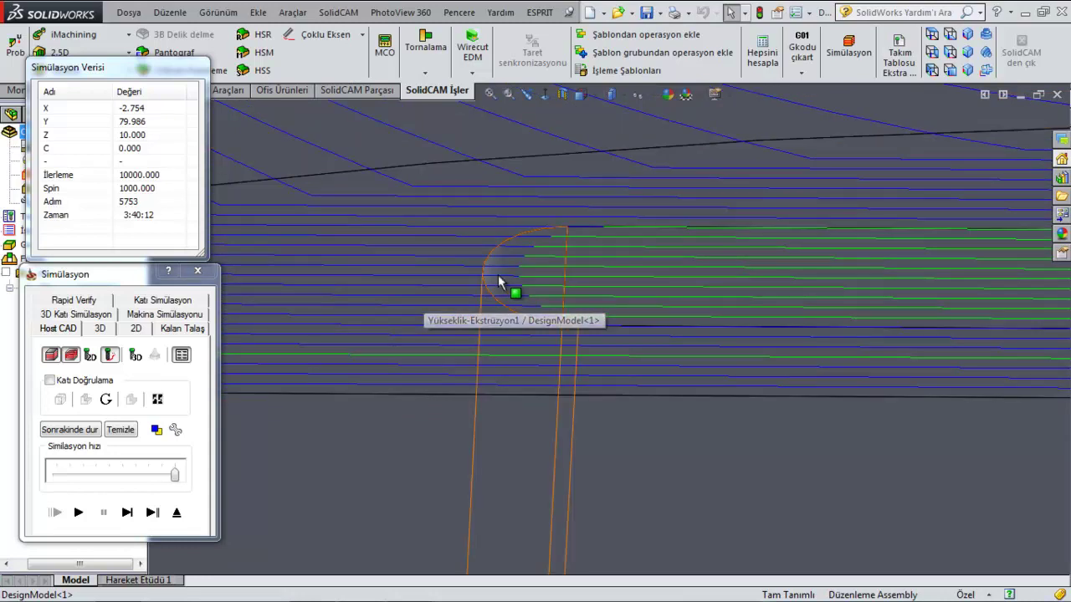
{"action": "scroll", "coordinate": [631, 306], "scroll_direction": "up", "scroll_amount": 2}
{"action": "scroll", "coordinate": [652, 351], "scroll_direction": "up", "scroll_amount": 2}
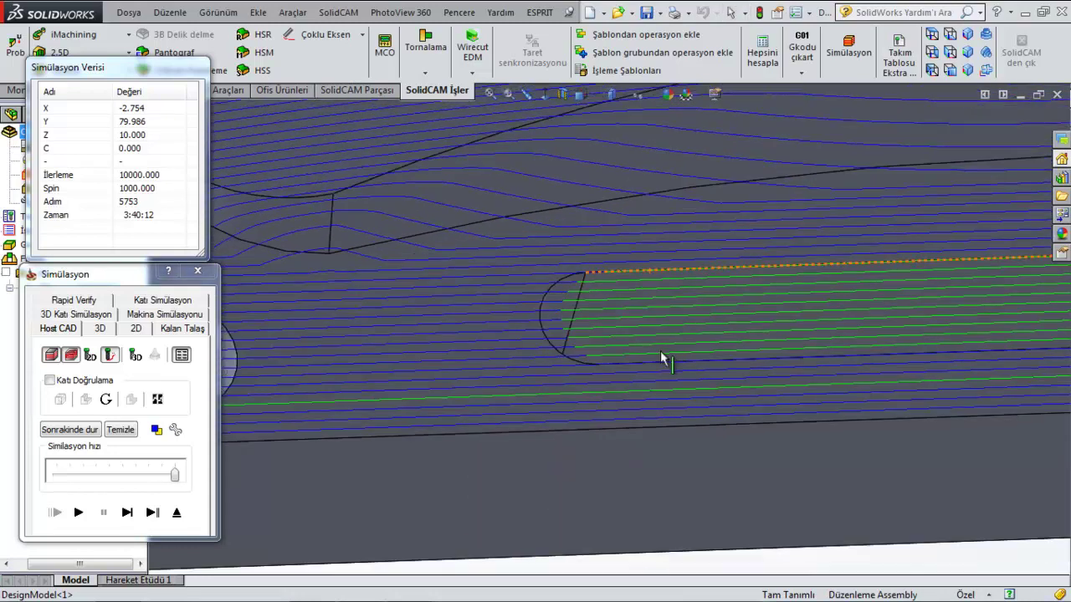
{"action": "scroll", "coordinate": [704, 348], "scroll_direction": "up", "scroll_amount": 2}
{"action": "middle_click_drag", "start_coordinate": [749, 312], "coordinate": [744, 358]}
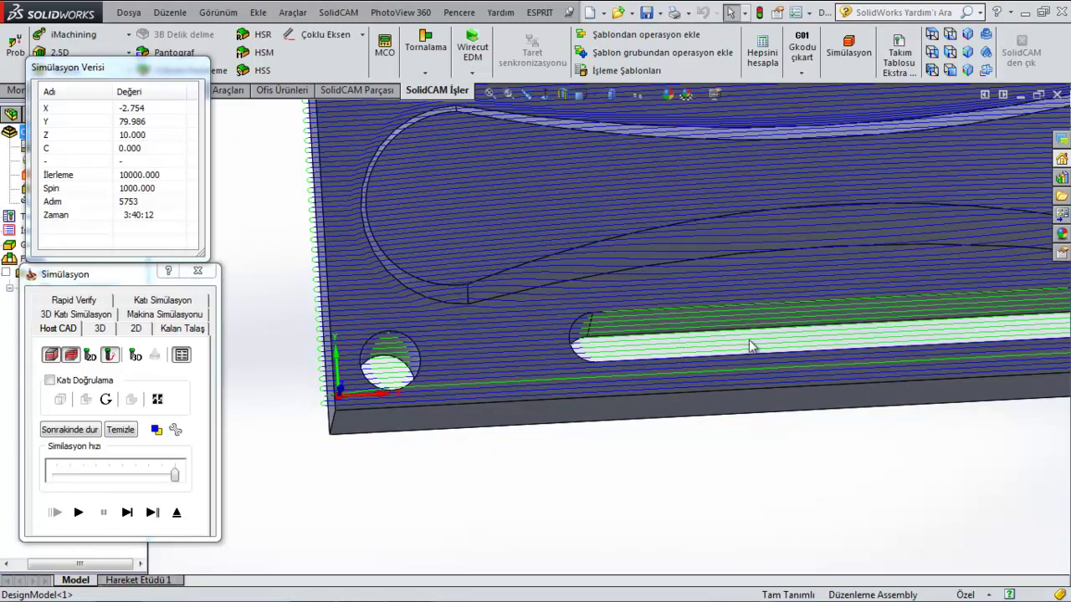
{"action": "scroll", "coordinate": [750, 345], "scroll_direction": "up", "scroll_amount": 3}
{"action": "scroll", "coordinate": [683, 331], "scroll_direction": "down", "scroll_amount": 3}
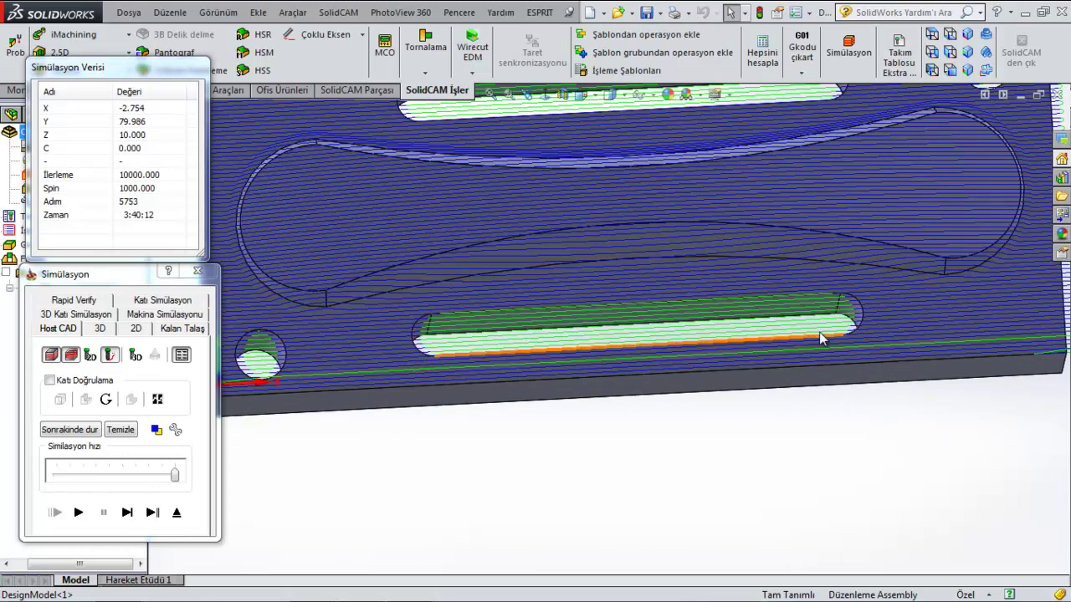
{"action": "scroll", "coordinate": [867, 318], "scroll_direction": "up", "scroll_amount": 2}
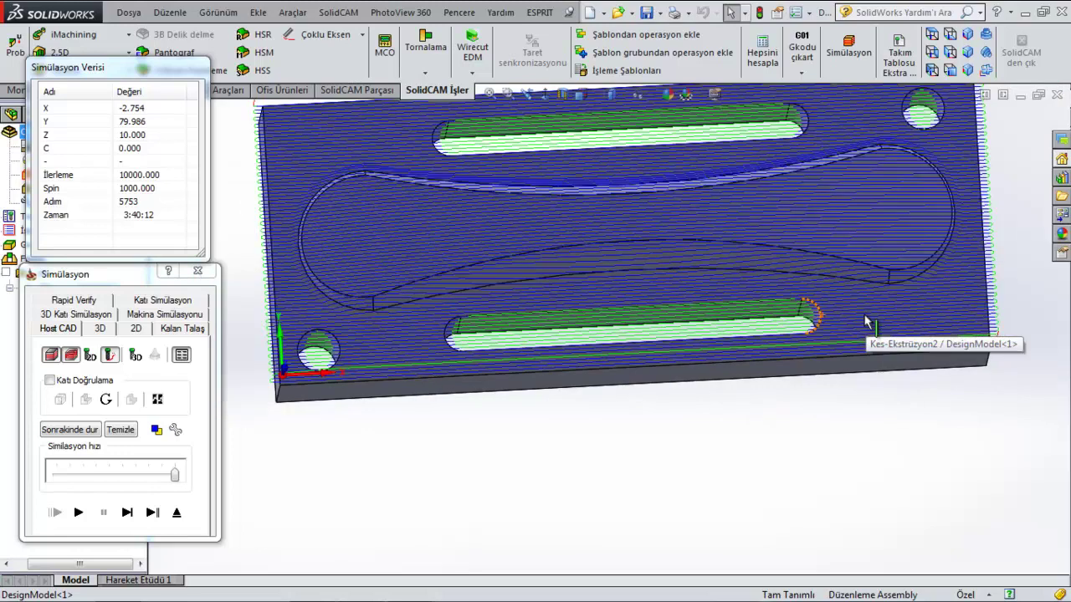
Review the toolpath side-on and from an angled view as it finishes at step 5753, 3:40:12
{"action": "middle_click_drag", "start_coordinate": [866, 317], "coordinate": [502, 314]}
{"action": "scroll", "coordinate": [502, 313], "scroll_direction": "up", "scroll_amount": 2}
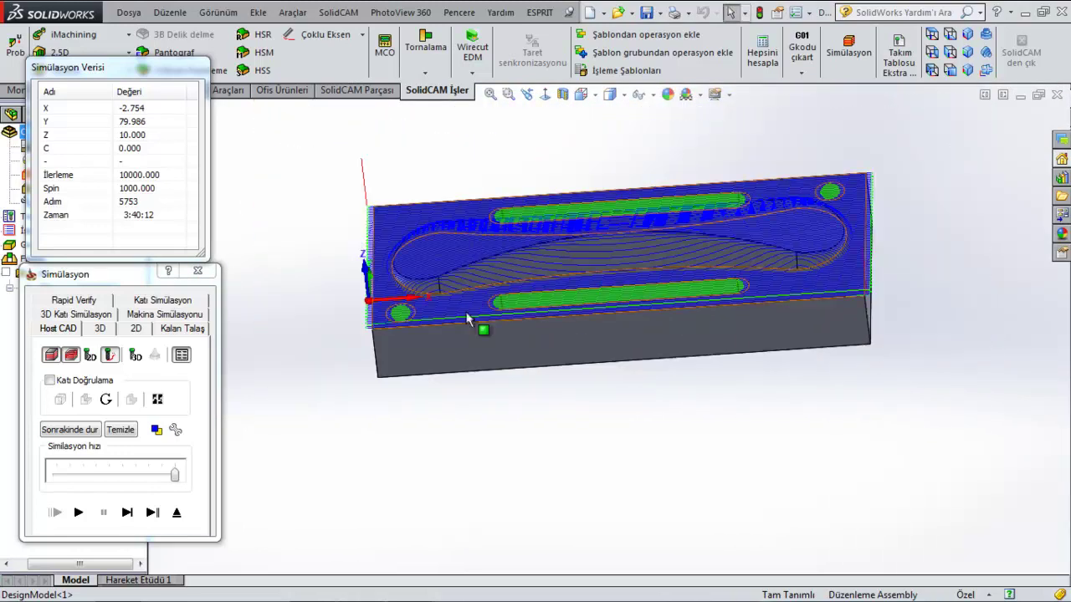
{"action": "scroll", "coordinate": [501, 313], "scroll_direction": "down", "scroll_amount": 3}
{"action": "scroll", "coordinate": [669, 334], "scroll_direction": "up", "scroll_amount": 3}
{"action": "scroll", "coordinate": [861, 244], "scroll_direction": "up", "scroll_amount": 2}
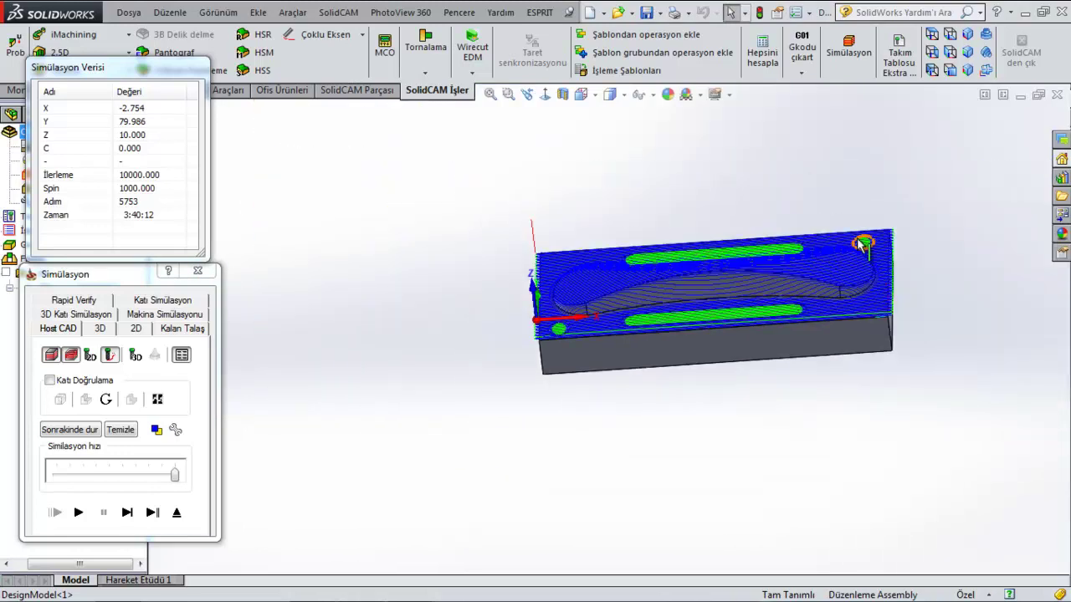
{"action": "scroll", "coordinate": [769, 310], "scroll_direction": "down", "scroll_amount": 2}
{"action": "scroll", "coordinate": [770, 311], "scroll_direction": "down", "scroll_amount": 2}
{"action": "scroll", "coordinate": [753, 349], "scroll_direction": "down", "scroll_amount": 2}
{"action": "scroll", "coordinate": [771, 397], "scroll_direction": "down", "scroll_amount": 2}
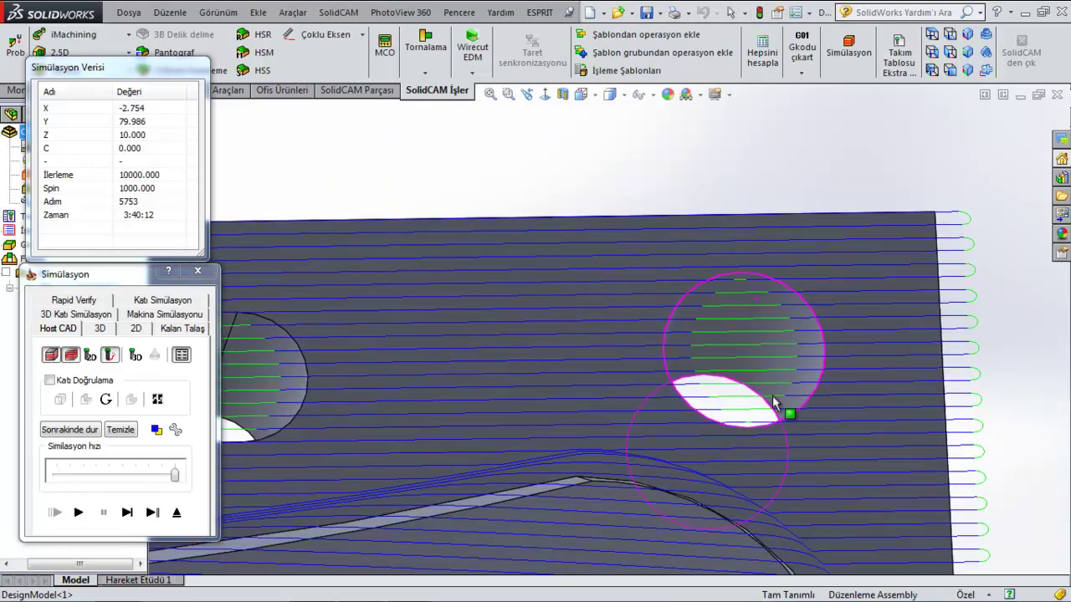
{"action": "scroll", "coordinate": [562, 387], "scroll_direction": "up", "scroll_amount": 3}
{"action": "scroll", "coordinate": [375, 377], "scroll_direction": "up", "scroll_amount": 2}
{"action": "scroll", "coordinate": [370, 370], "scroll_direction": "up", "scroll_amount": 2}
{"action": "scroll", "coordinate": [371, 366], "scroll_direction": "down", "scroll_amount": 3}
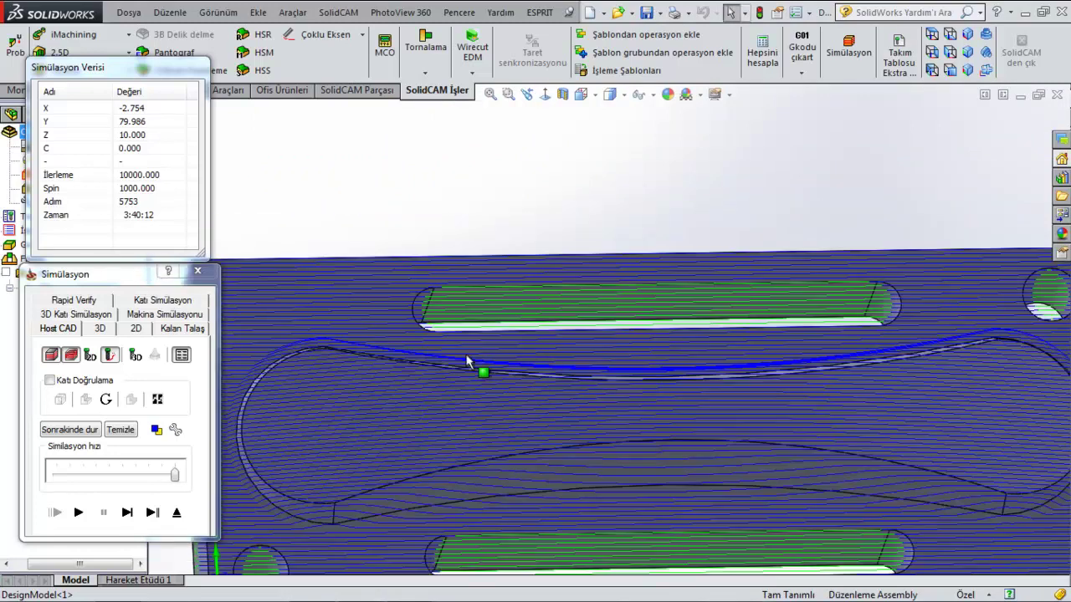
{"action": "scroll", "coordinate": [536, 385], "scroll_direction": "down", "scroll_amount": 2}
{"action": "scroll", "coordinate": [543, 351], "scroll_direction": "up", "scroll_amount": 2}
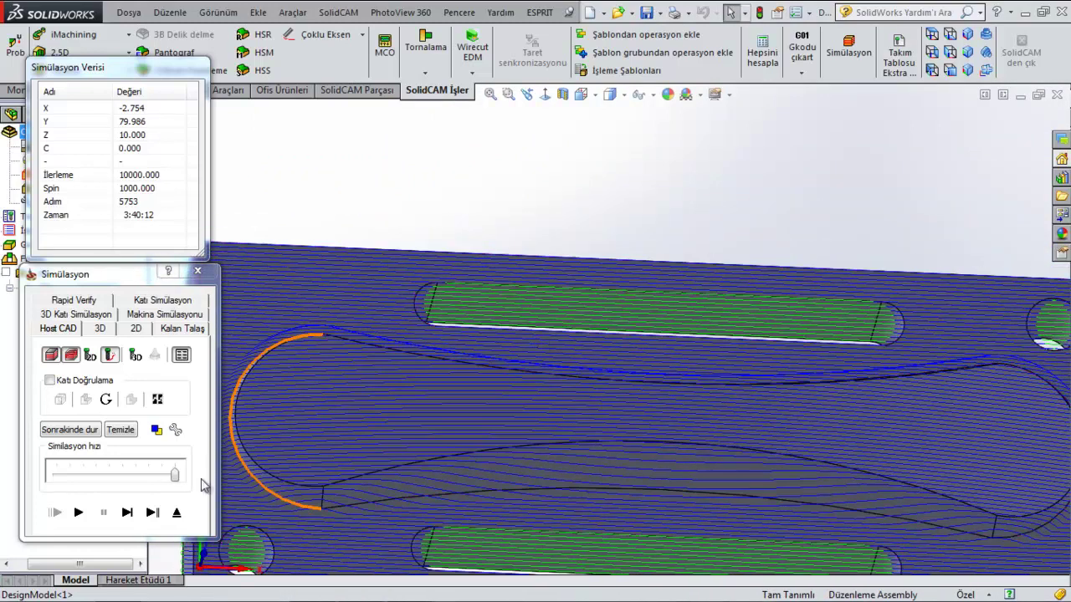
{"action": "scroll", "coordinate": [525, 490], "scroll_direction": "up", "scroll_amount": 2}
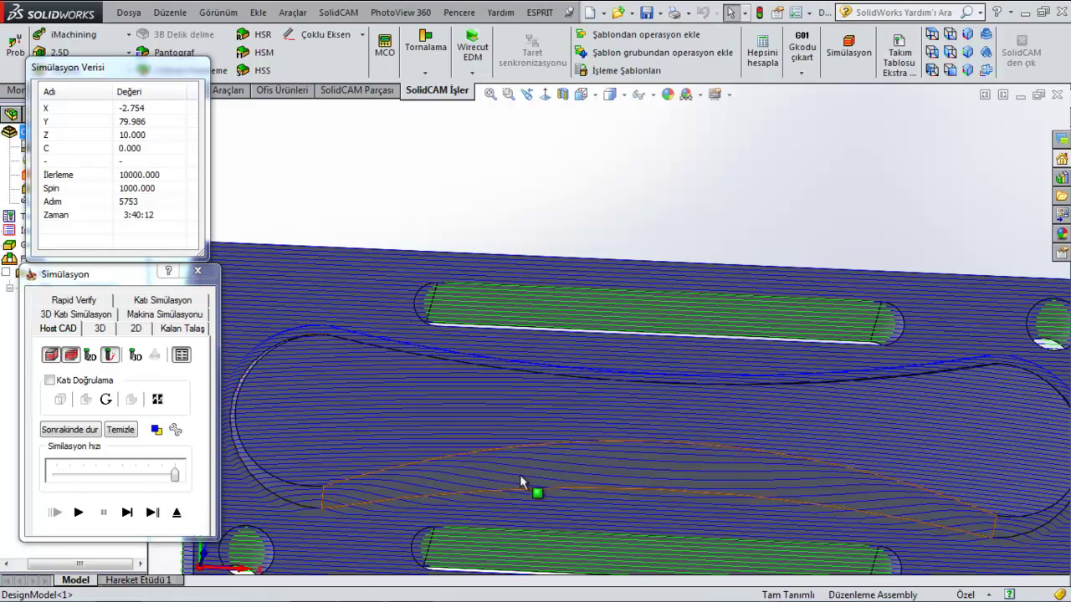
{"action": "scroll", "coordinate": [563, 471], "scroll_direction": "up", "scroll_amount": 3}
{"action": "middle_click_drag", "start_coordinate": [564, 471], "coordinate": [309, 413]}
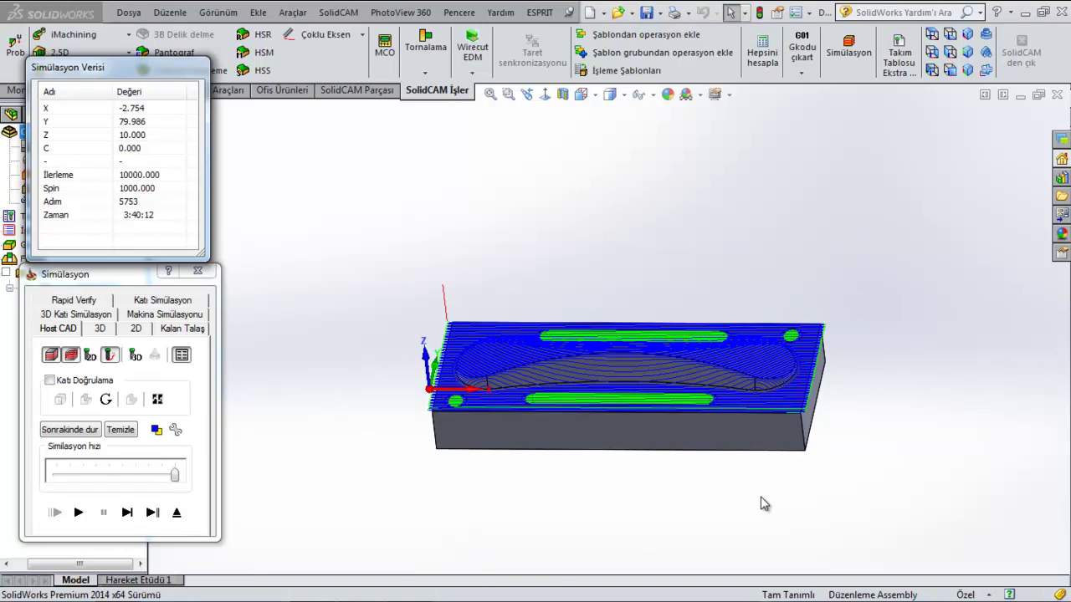
{"action": "scroll", "coordinate": [617, 343], "scroll_direction": "down", "scroll_amount": 5}
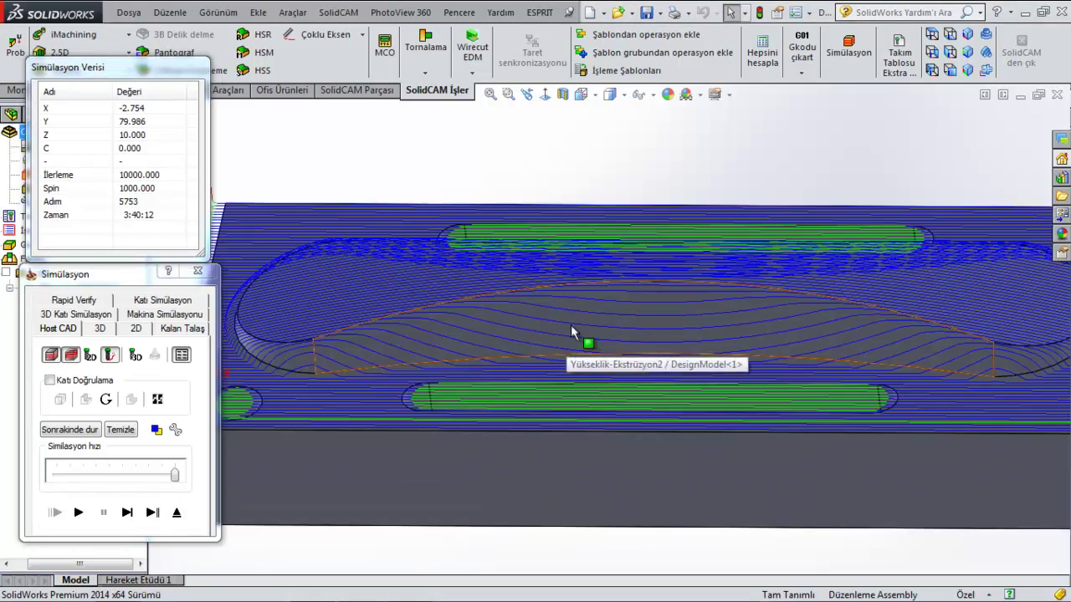
Under Pasolar > Karşıt, compare Sonra, Önce and off, settle on Sonra, and recalculate
{"action": "left_click", "coordinate": [178, 512]}
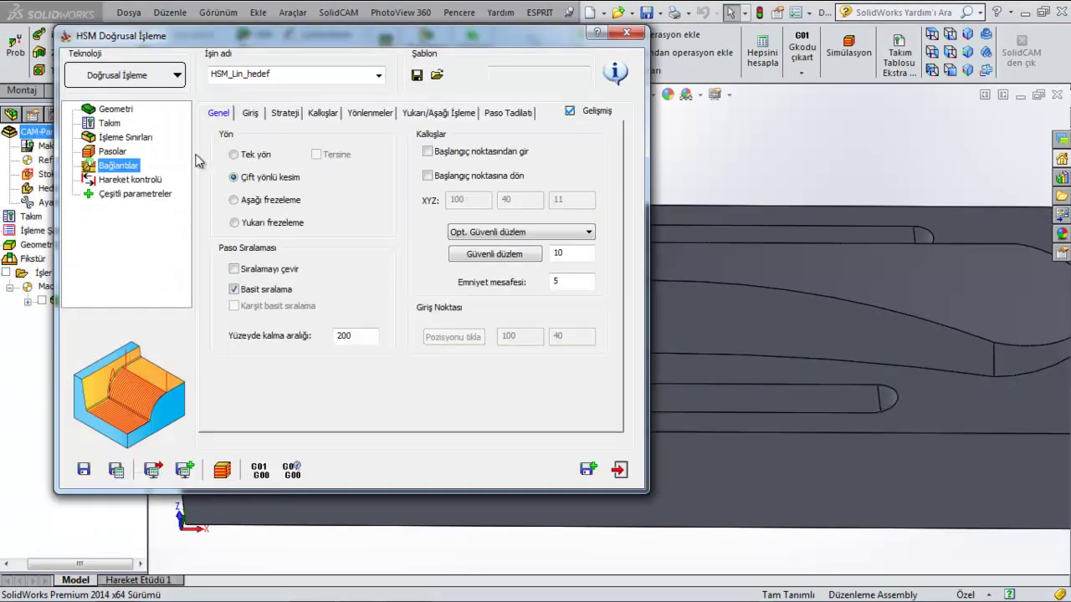
{"action": "left_click", "coordinate": [111, 154]}
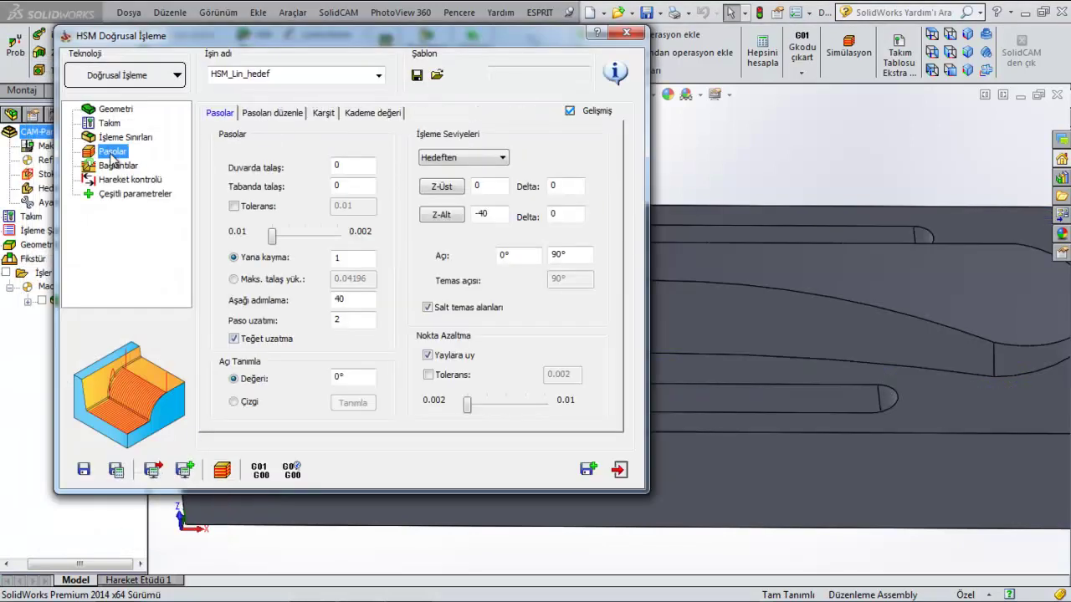
{"action": "left_click", "coordinate": [321, 113]}
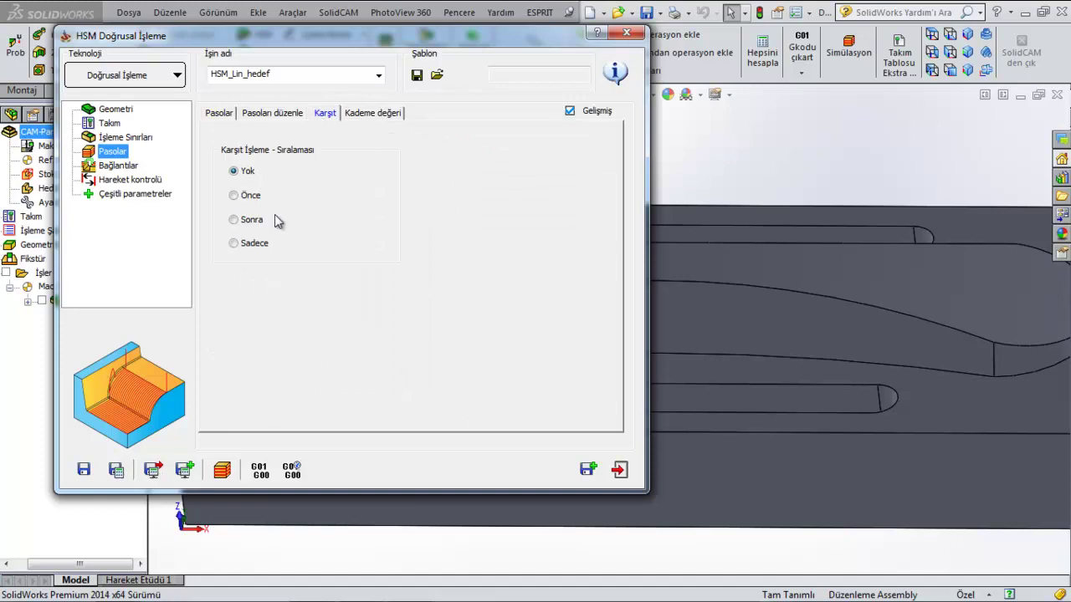
{"action": "left_click", "coordinate": [235, 220]}
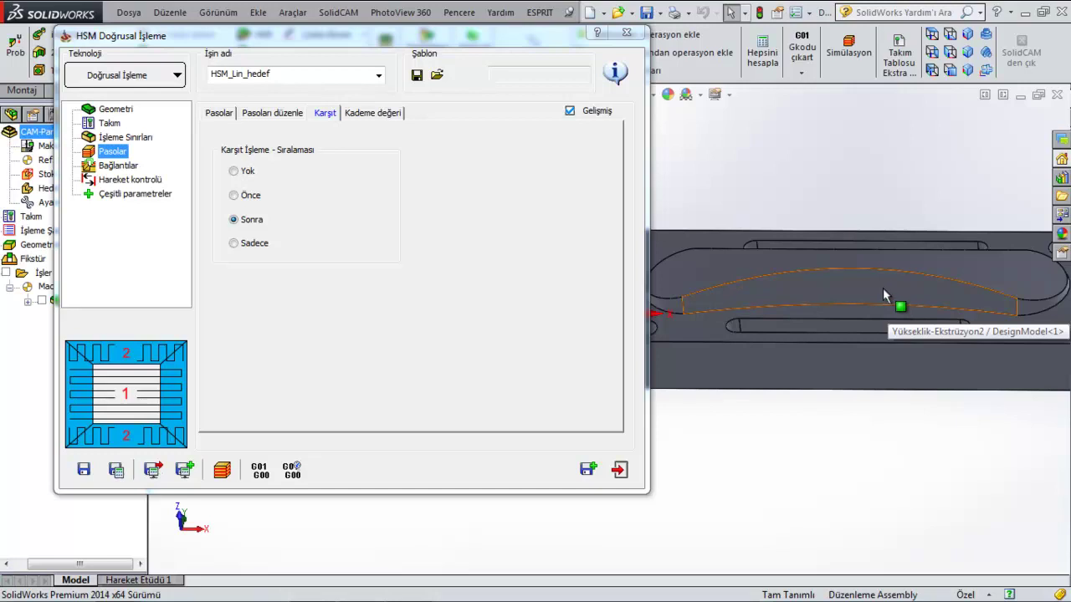
{"action": "left_click", "coordinate": [234, 197]}
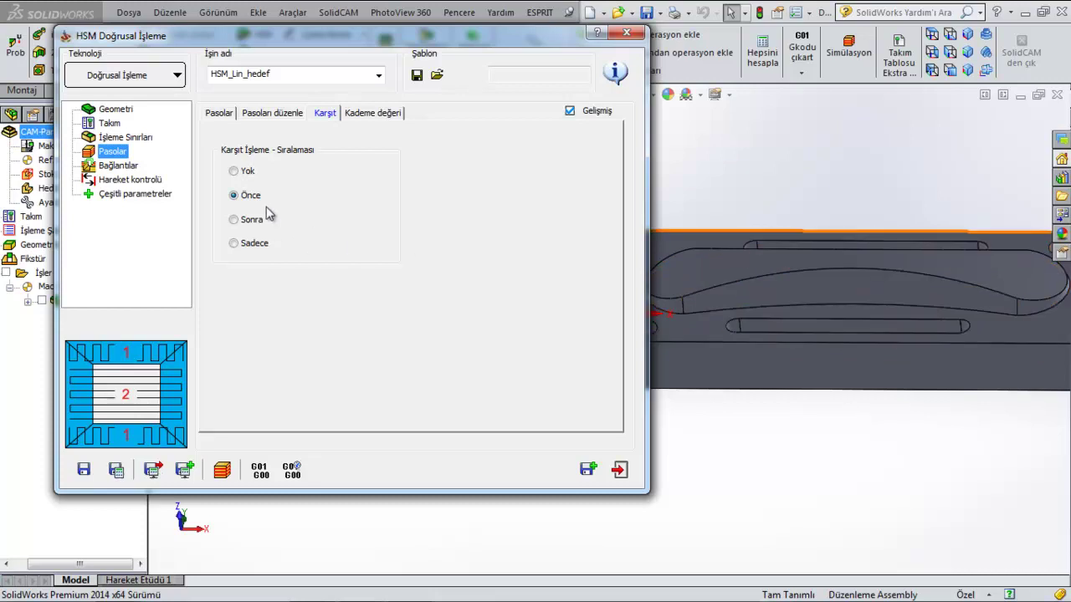
{"action": "left_click", "coordinate": [241, 172]}
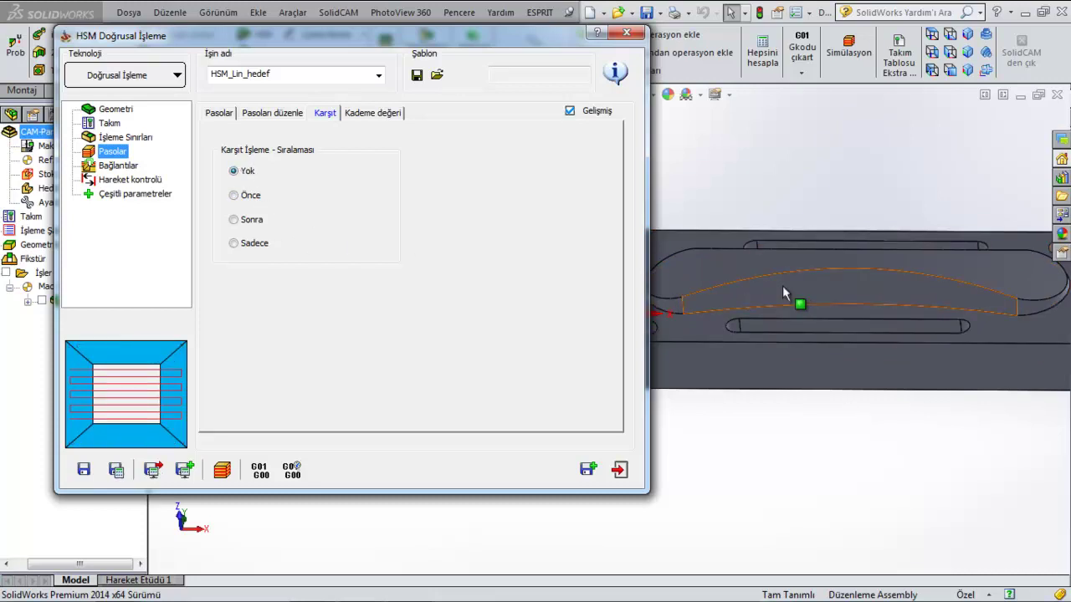
{"action": "left_click", "coordinate": [235, 221]}
{"action": "left_click", "coordinate": [116, 470]}
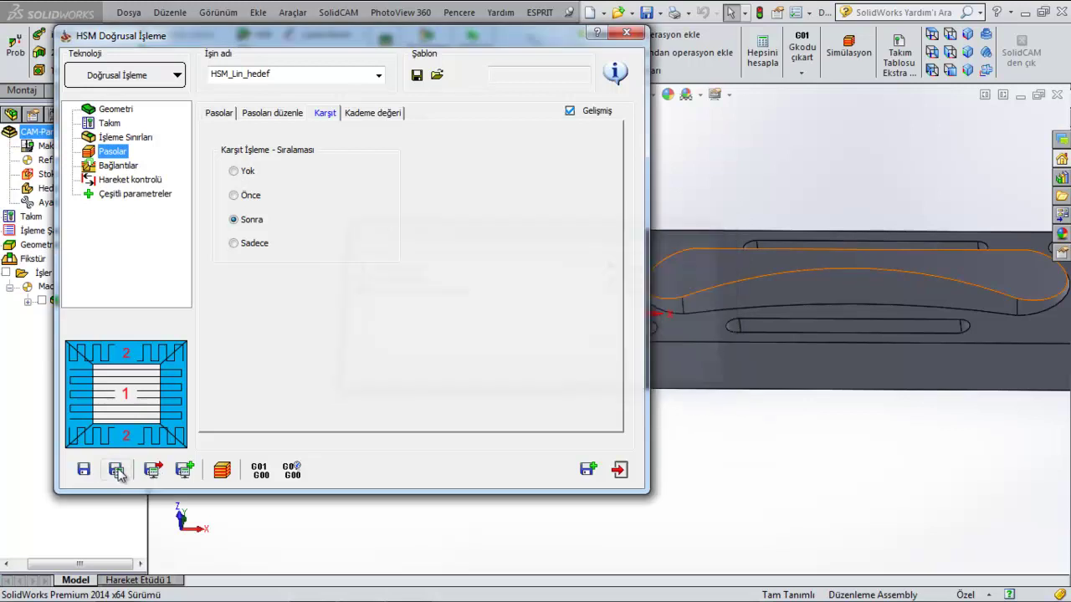
Start the Host CAD simulation of the Sonra-ordered toolpath and restart it at about half speed
{"action": "left_click", "coordinate": [222, 472]}
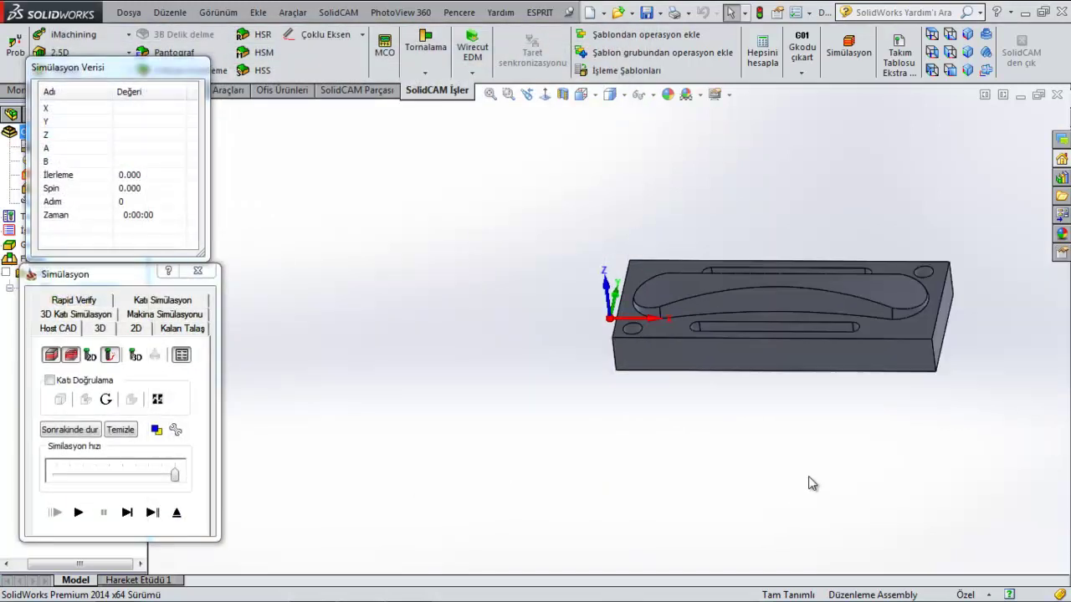
{"action": "left_click", "coordinate": [79, 513]}
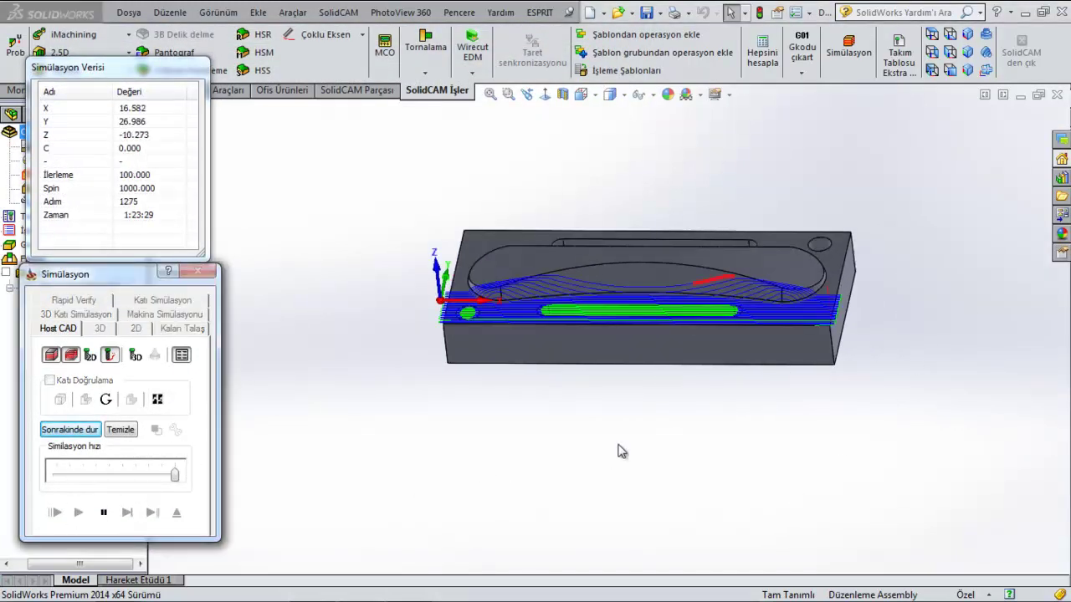
{"action": "scroll", "coordinate": [676, 308], "scroll_direction": "down", "scroll_amount": 5}
{"action": "scroll", "coordinate": [644, 343], "scroll_direction": "up", "scroll_amount": 2}
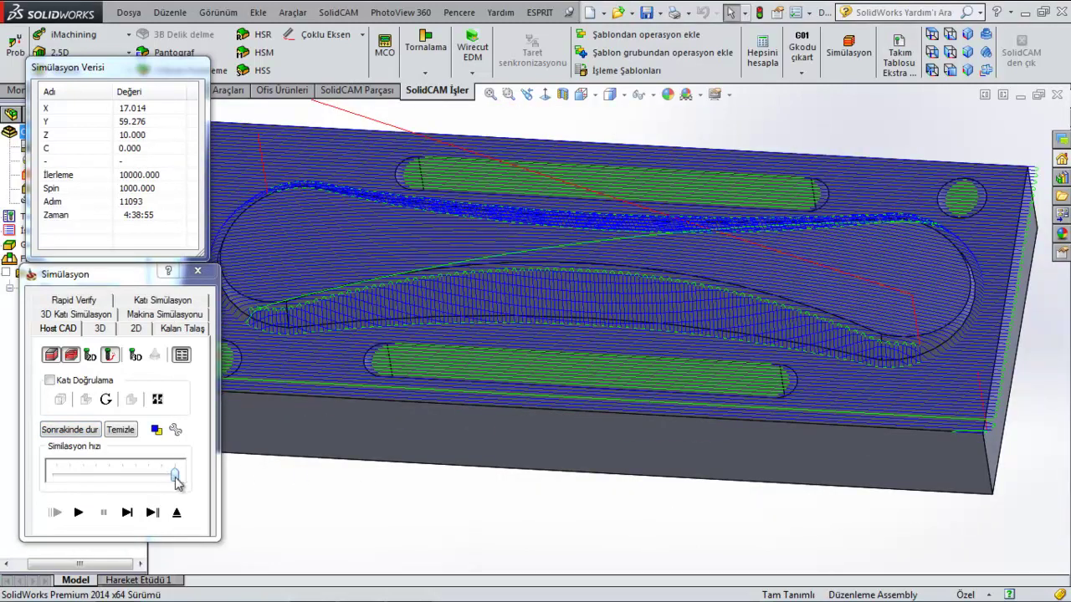
{"action": "left_click_drag", "start_coordinate": [176, 477], "coordinate": [113, 476]}
{"action": "left_click", "coordinate": [79, 513]}
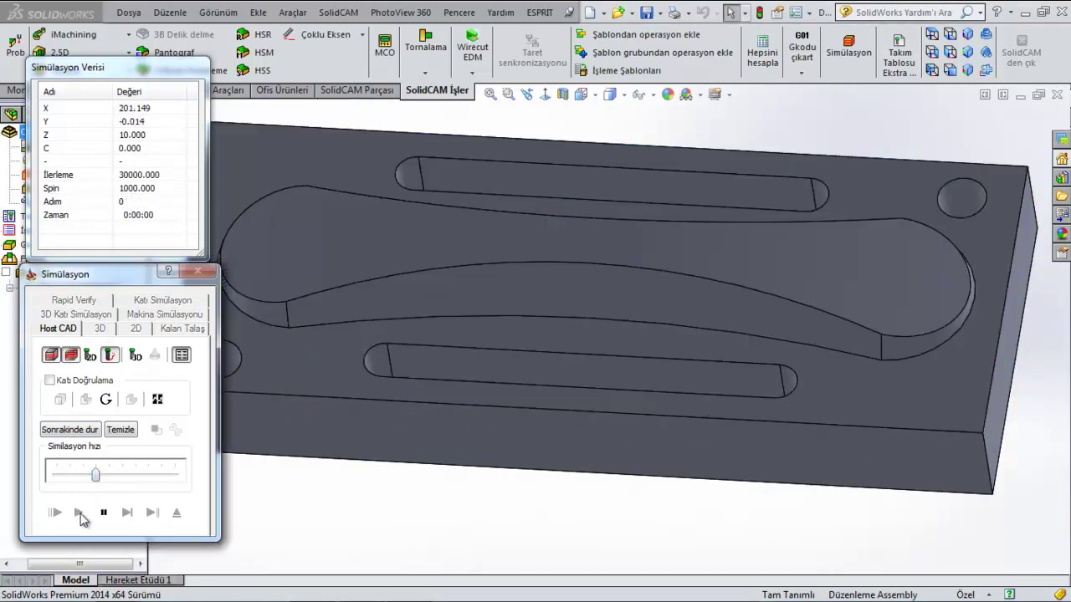
{"action": "scroll", "coordinate": [462, 367], "scroll_direction": "up", "scroll_amount": 3}
{"action": "scroll", "coordinate": [464, 361], "scroll_direction": "down", "scroll_amount": 3}
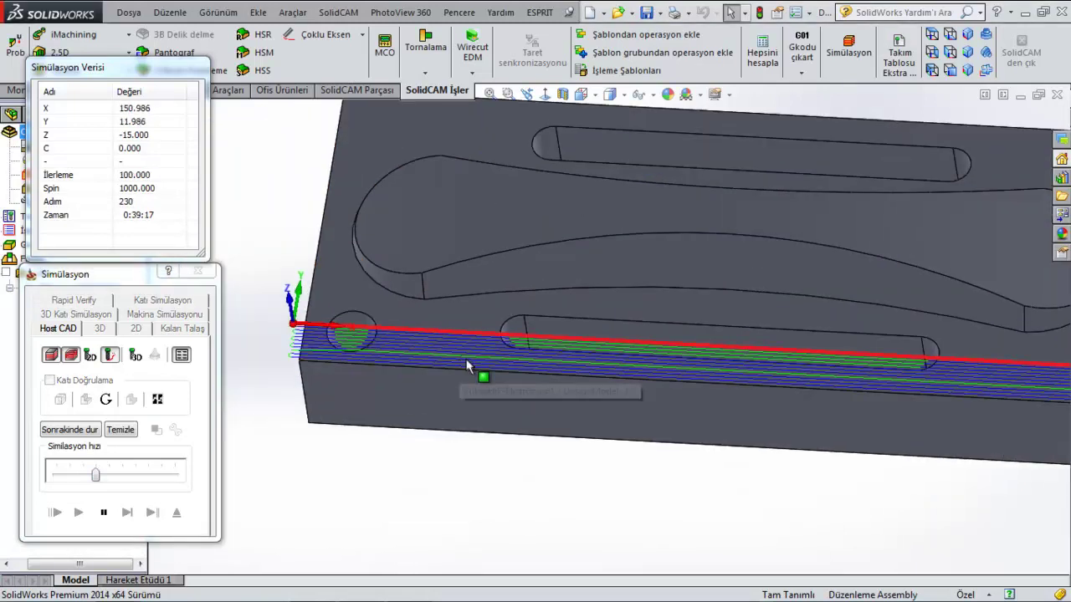
Orbit to a top-down view and raise the simulation speed to maximum until it covers the block
{"action": "middle_click_drag", "start_coordinate": [559, 409], "coordinate": [550, 358]}
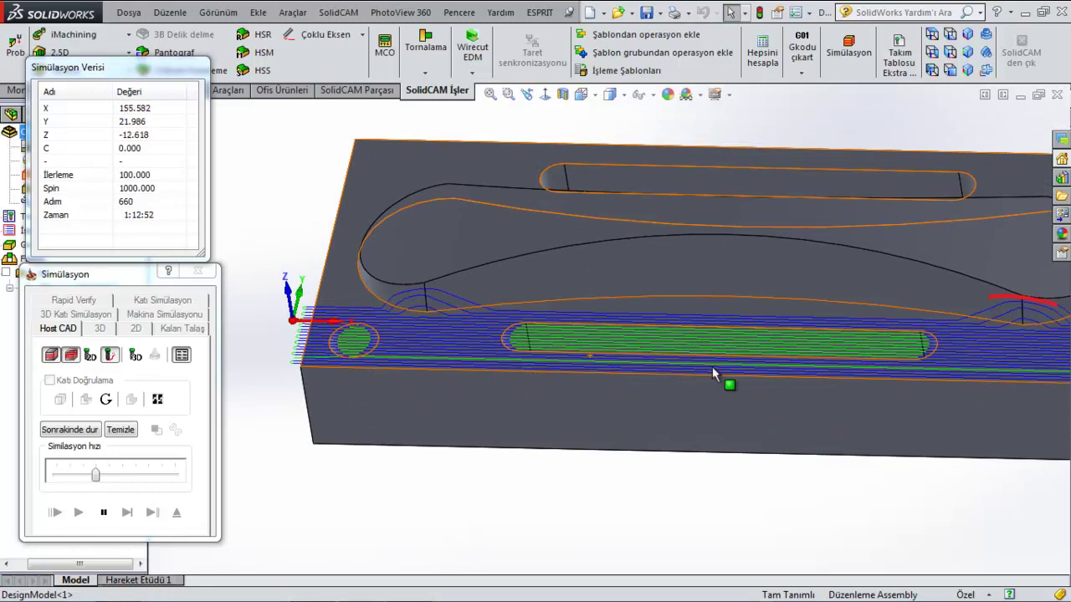
{"action": "scroll", "coordinate": [535, 360], "scroll_direction": "up", "scroll_amount": 3}
{"action": "mouse_move", "coordinate": [552, 372]}
{"action": "middle_mouse_down"}
{"action": "mouse_move", "coordinate": [601, 403]}
{"action": "mouse_move", "coordinate": [608, 331]}
{"action": "middle_mouse_up"}
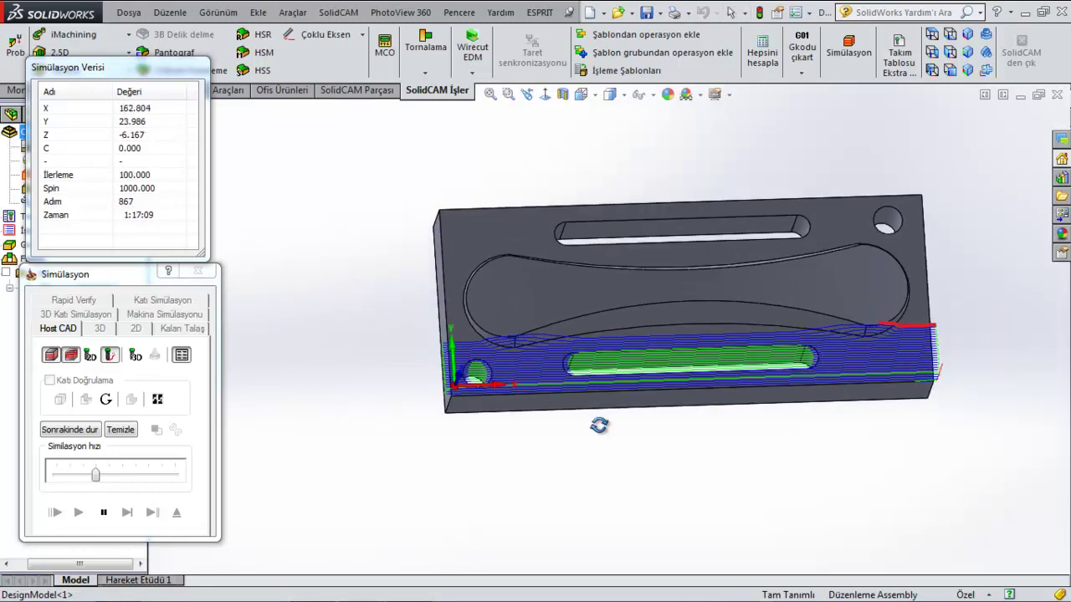
{"action": "scroll", "coordinate": [608, 331], "scroll_direction": "down", "scroll_amount": 3}
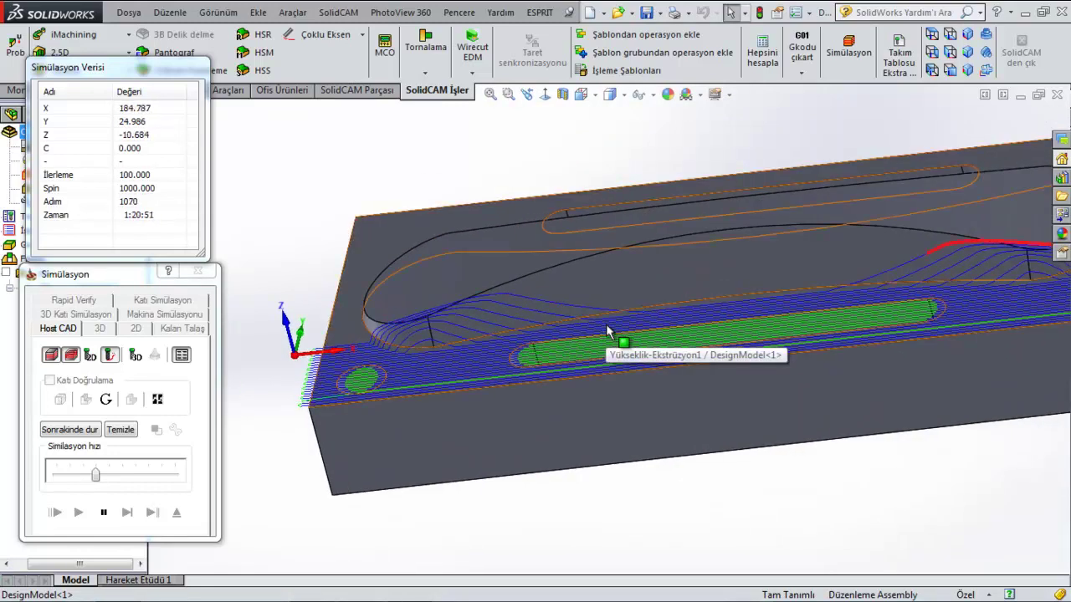
{"action": "scroll", "coordinate": [636, 314], "scroll_direction": "up", "scroll_amount": 3}
{"action": "middle_click_drag", "start_coordinate": [759, 311], "coordinate": [736, 443]}
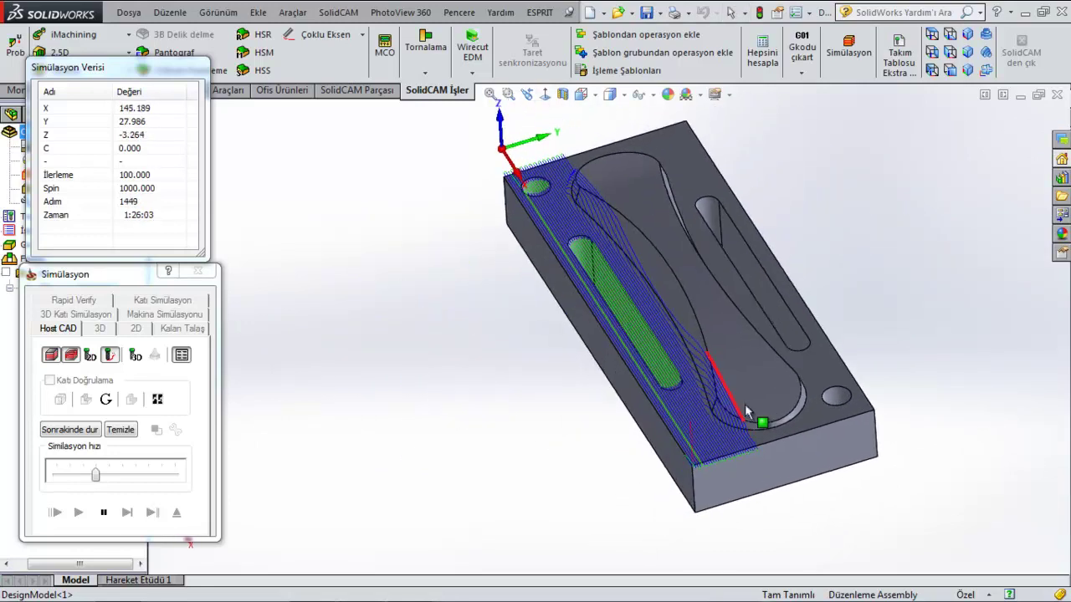
{"action": "left_click_drag", "start_coordinate": [97, 476], "coordinate": [122, 476]}
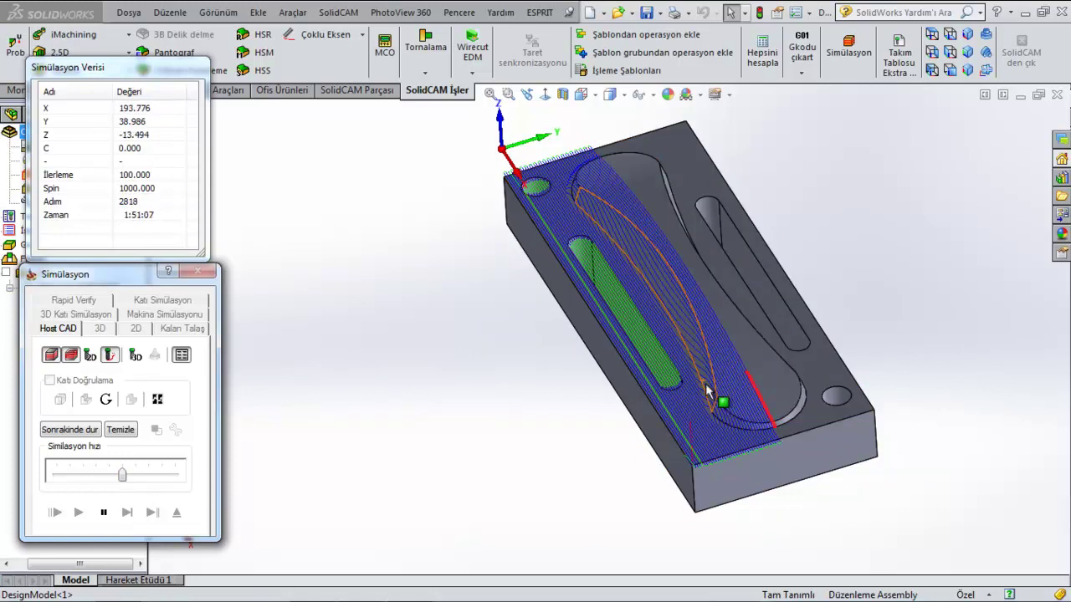
{"action": "middle_click_drag", "start_coordinate": [707, 391], "coordinate": [328, 481]}
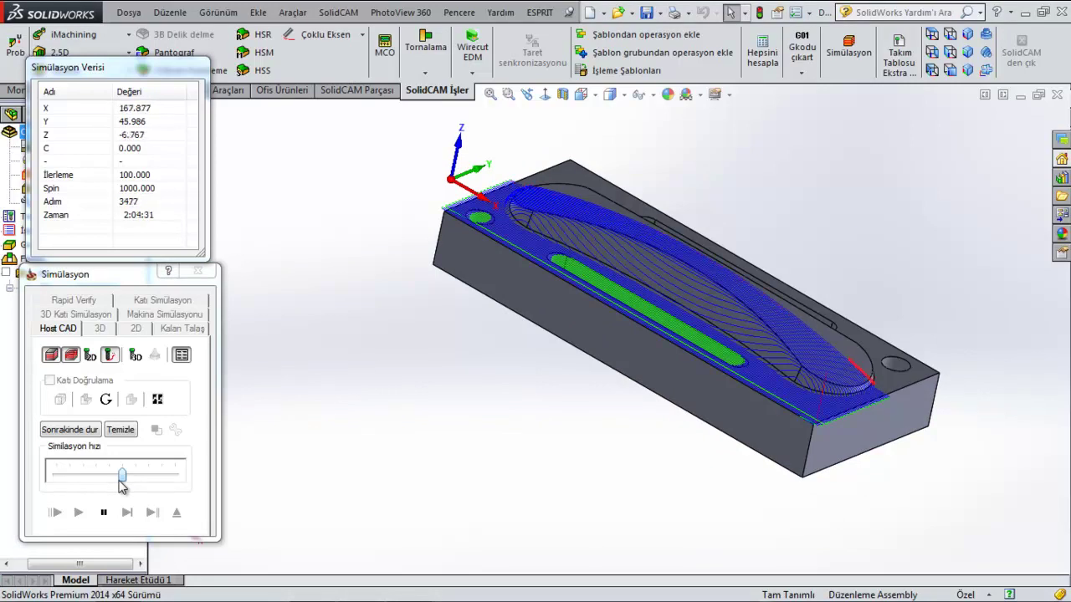
{"action": "left_click_drag", "start_coordinate": [121, 477], "coordinate": [190, 476]}
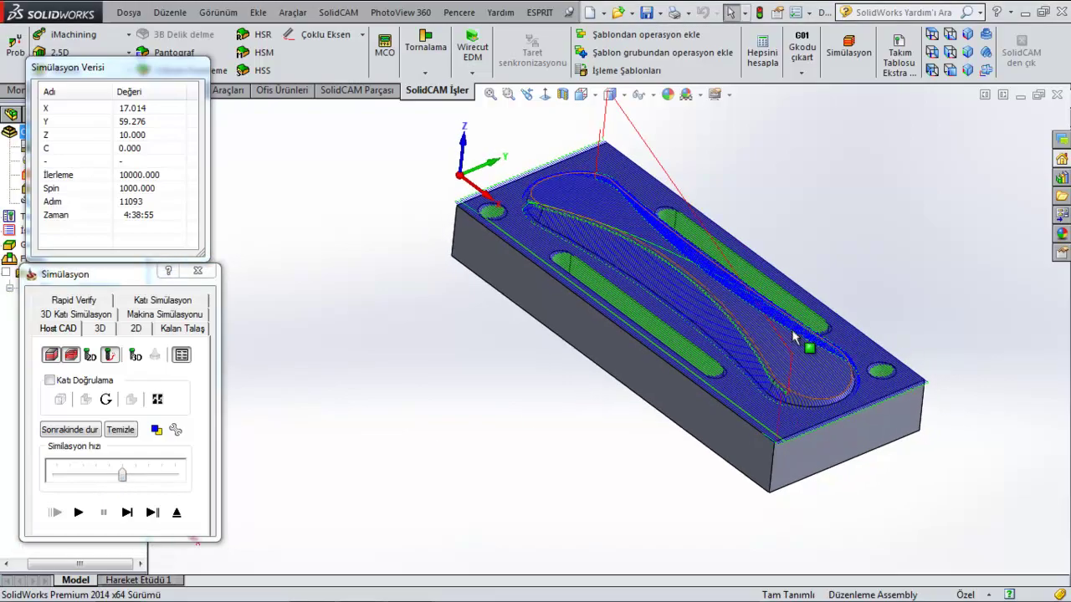
Zoom and orbit around the finished linear toolpath on the pocketed block
{"action": "scroll", "coordinate": [679, 434], "scroll_direction": "down", "scroll_amount": 3}
{"action": "scroll", "coordinate": [681, 423], "scroll_direction": "down", "scroll_amount": 2}
{"action": "scroll", "coordinate": [682, 411], "scroll_direction": "down", "scroll_amount": 1}
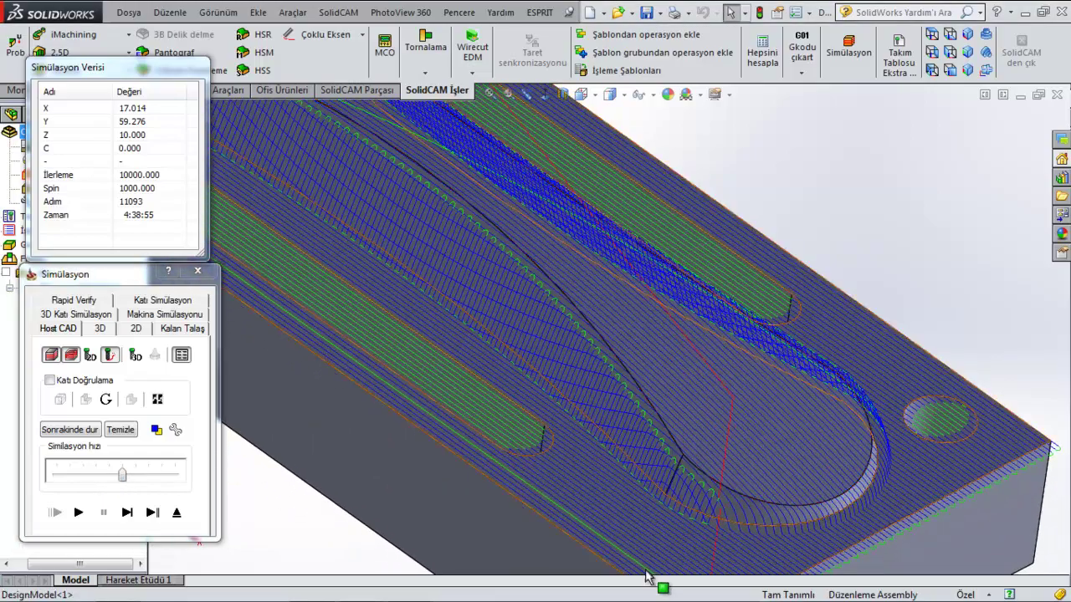
{"action": "scroll", "coordinate": [645, 430], "scroll_direction": "down", "scroll_amount": 3}
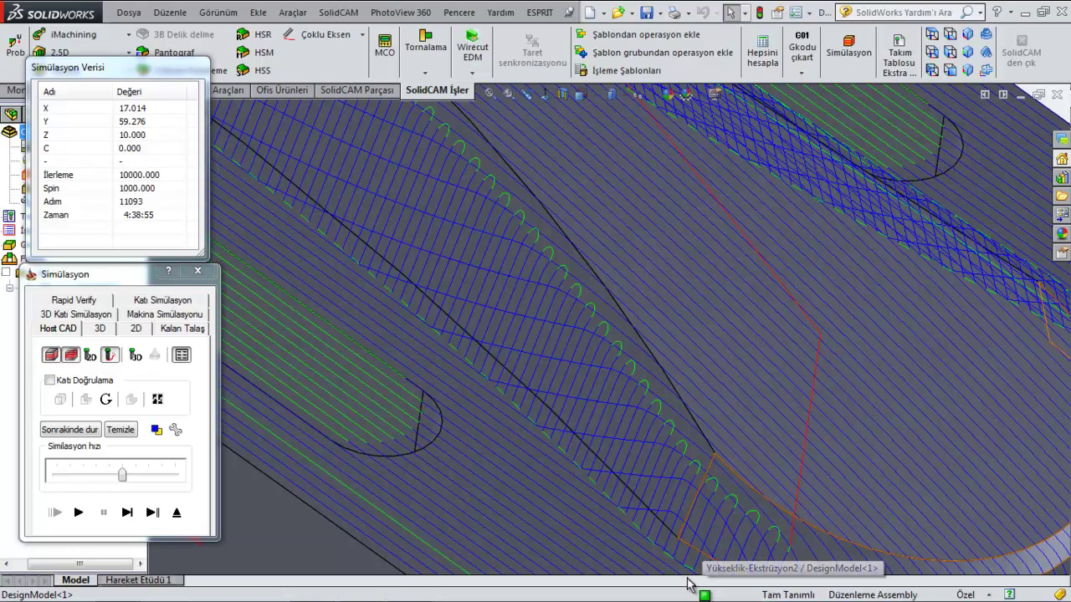
{"action": "scroll", "coordinate": [615, 422], "scroll_direction": "up", "scroll_amount": 3}
{"action": "scroll", "coordinate": [492, 282], "scroll_direction": "up", "scroll_amount": 3}
{"action": "scroll", "coordinate": [452, 209], "scroll_direction": "down", "scroll_amount": 2}
{"action": "scroll", "coordinate": [450, 201], "scroll_direction": "down", "scroll_amount": 2}
{"action": "scroll", "coordinate": [451, 221], "scroll_direction": "down", "scroll_amount": 1}
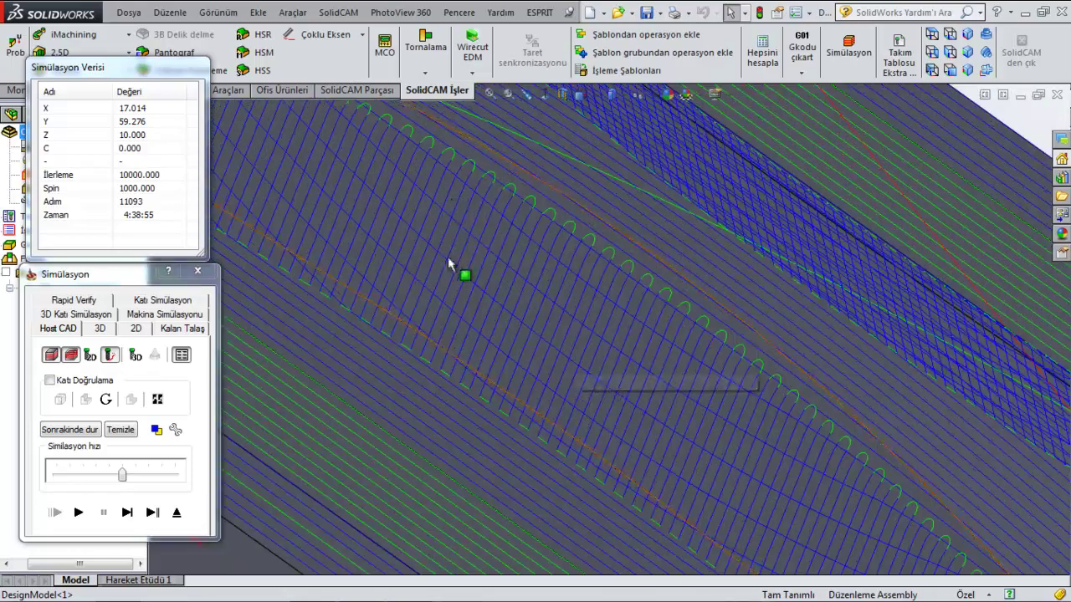
{"action": "scroll", "coordinate": [447, 257], "scroll_direction": "up", "scroll_amount": 2}
{"action": "scroll", "coordinate": [448, 258], "scroll_direction": "up", "scroll_amount": 2}
{"action": "scroll", "coordinate": [483, 264], "scroll_direction": "down", "scroll_amount": 3}
{"action": "scroll", "coordinate": [485, 266], "scroll_direction": "up", "scroll_amount": 1}
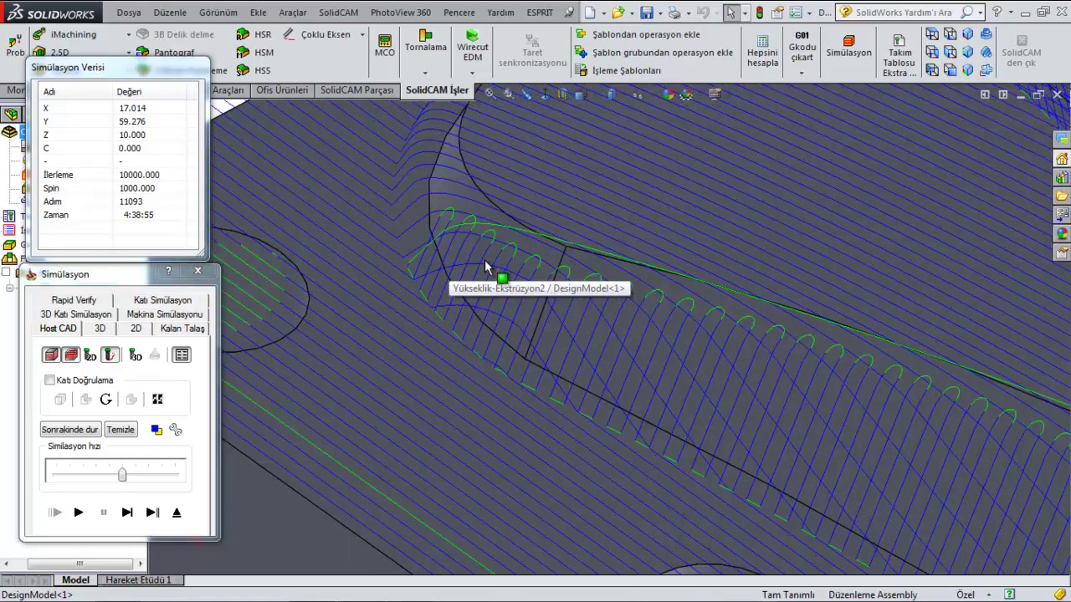
{"action": "scroll", "coordinate": [485, 266], "scroll_direction": "up", "scroll_amount": 1}
{"action": "scroll", "coordinate": [485, 266], "scroll_direction": "up", "scroll_amount": 3}
{"action": "scroll", "coordinate": [836, 402], "scroll_direction": "up", "scroll_amount": 1}
{"action": "middle_click_drag", "start_coordinate": [869, 429], "coordinate": [716, 465]}
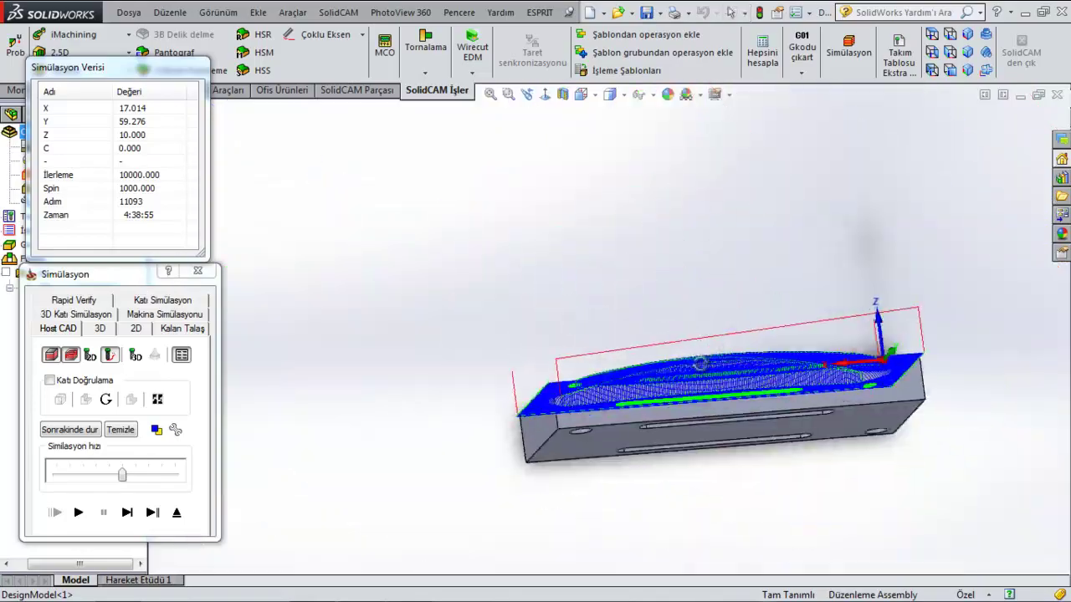
{"action": "scroll", "coordinate": [672, 410], "scroll_direction": "down", "scroll_amount": 3}
{"action": "scroll", "coordinate": [657, 373], "scroll_direction": "down", "scroll_amount": 2}
{"action": "scroll", "coordinate": [657, 374], "scroll_direction": "up", "scroll_amount": 2}
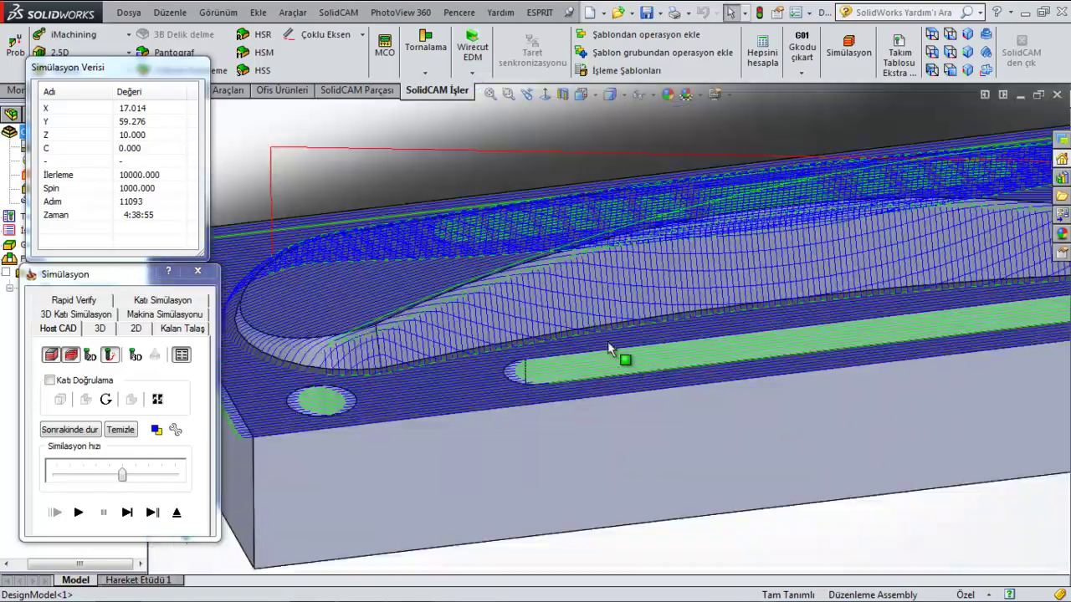
{"action": "scroll", "coordinate": [636, 376], "scroll_direction": "up", "scroll_amount": 2}
{"action": "scroll", "coordinate": [619, 381], "scroll_direction": "up", "scroll_amount": 2}
{"action": "scroll", "coordinate": [601, 385], "scroll_direction": "up", "scroll_amount": 1}
{"action": "scroll", "coordinate": [602, 385], "scroll_direction": "up", "scroll_amount": 2}
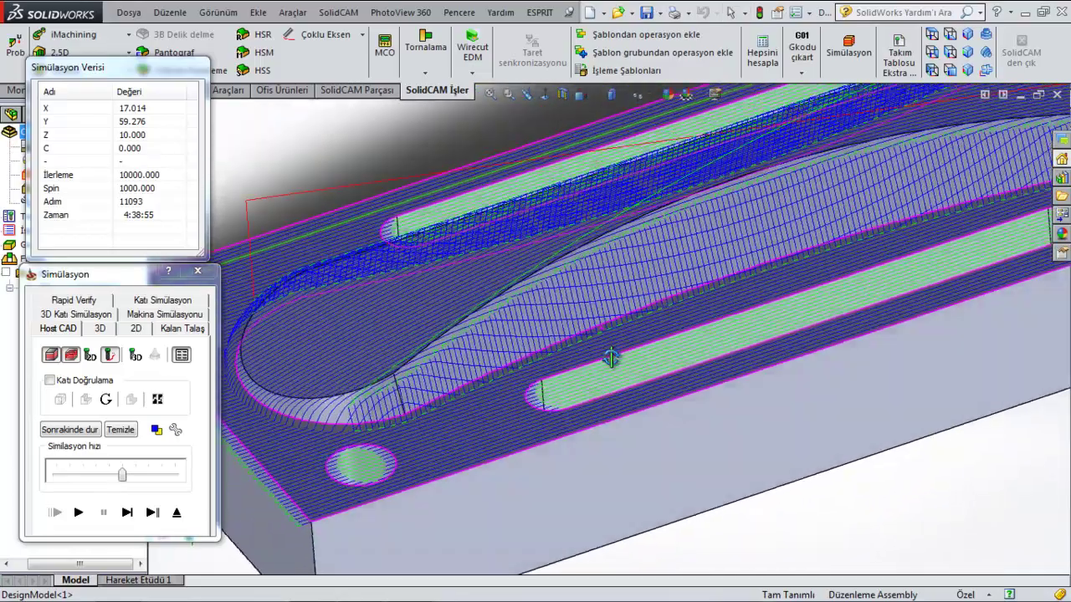
{"action": "scroll", "coordinate": [601, 385], "scroll_direction": "down", "scroll_amount": 1}
Replay the simulation from the start, adjusting speed and orbiting until it reaches step 11093
{"action": "left_click", "coordinate": [78, 512]}
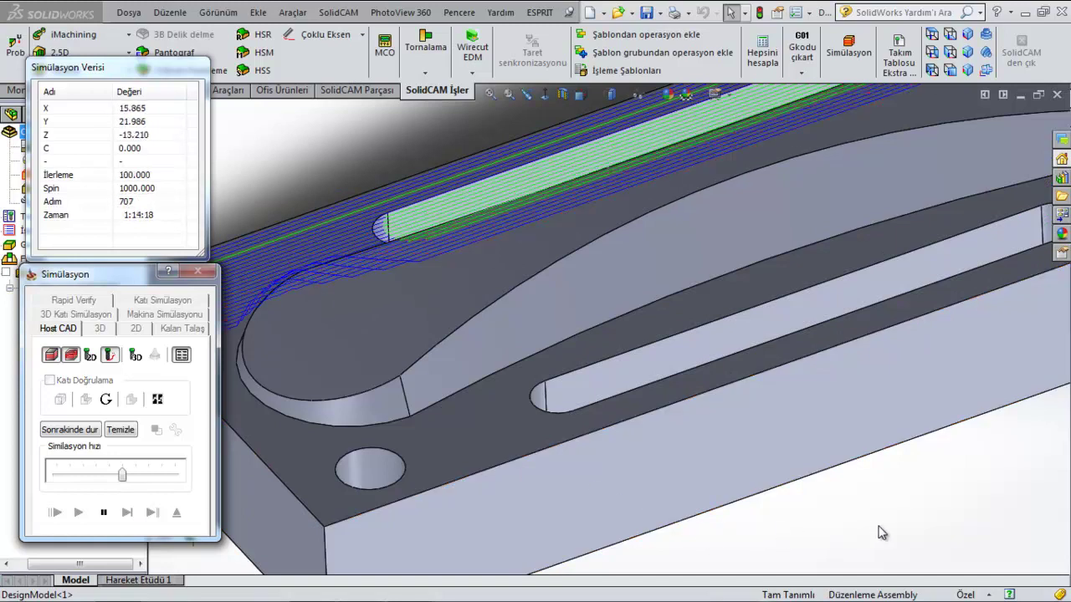
{"action": "scroll", "coordinate": [836, 530], "scroll_direction": "up", "scroll_amount": 3}
{"action": "scroll", "coordinate": [826, 530], "scroll_direction": "up", "scroll_amount": 1}
{"action": "middle_click_drag", "start_coordinate": [826, 531], "coordinate": [833, 536]}
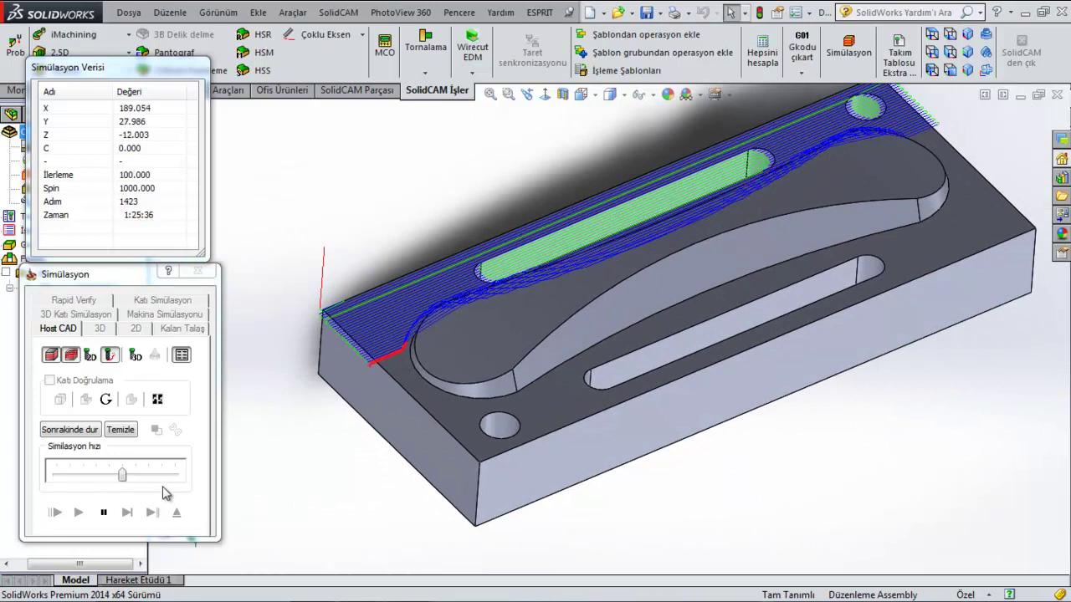
{"action": "left_click", "coordinate": [139, 477]}
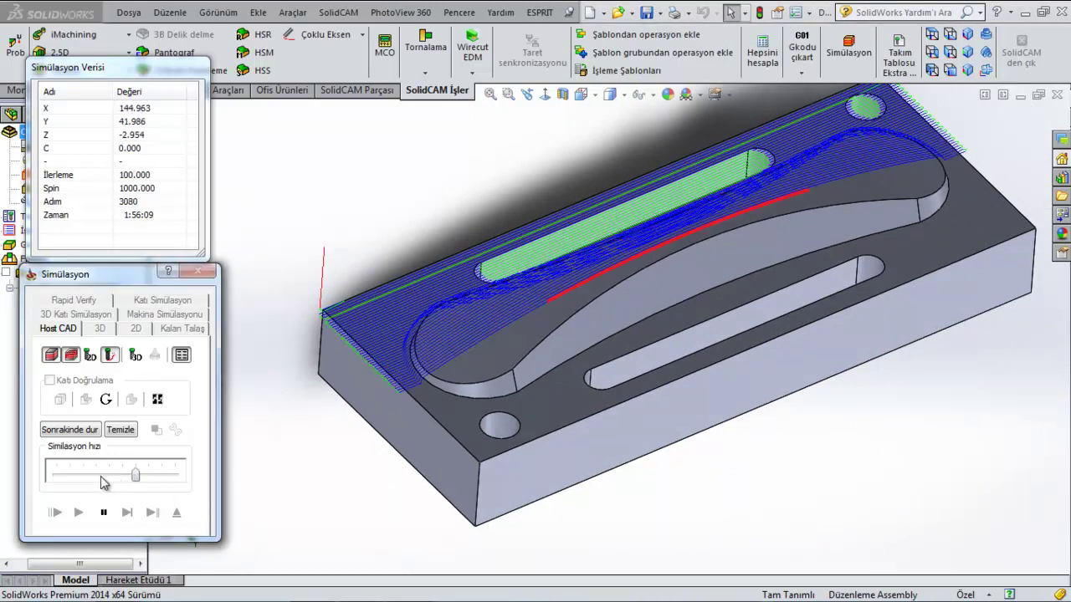
{"action": "left_click", "coordinate": [90, 476]}
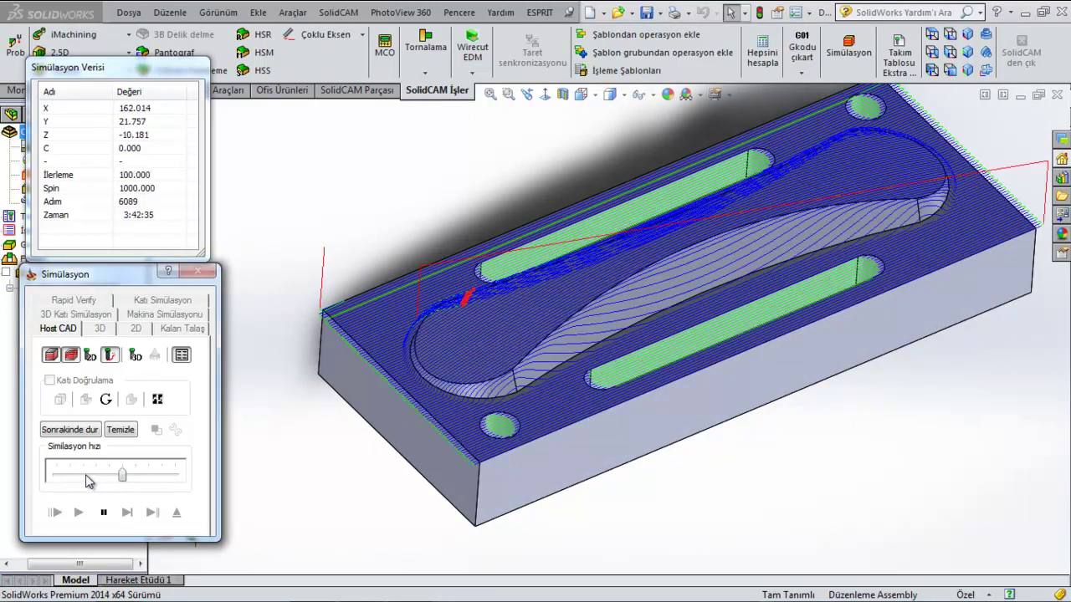
{"action": "middle_click_drag", "start_coordinate": [633, 358], "coordinate": [820, 321]}
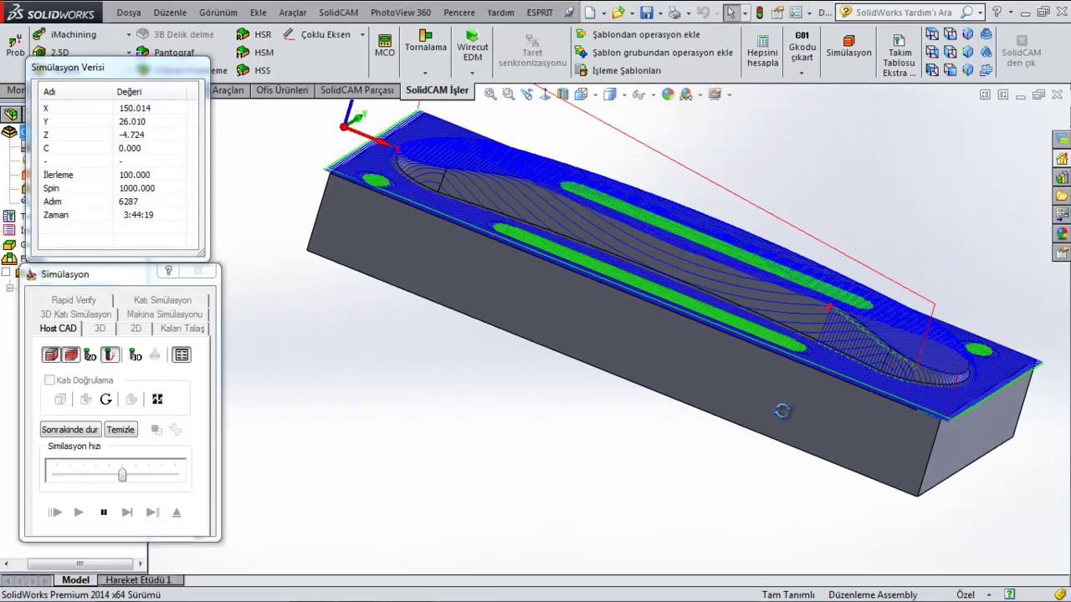
{"action": "scroll", "coordinate": [819, 322], "scroll_direction": "down", "scroll_amount": 3}
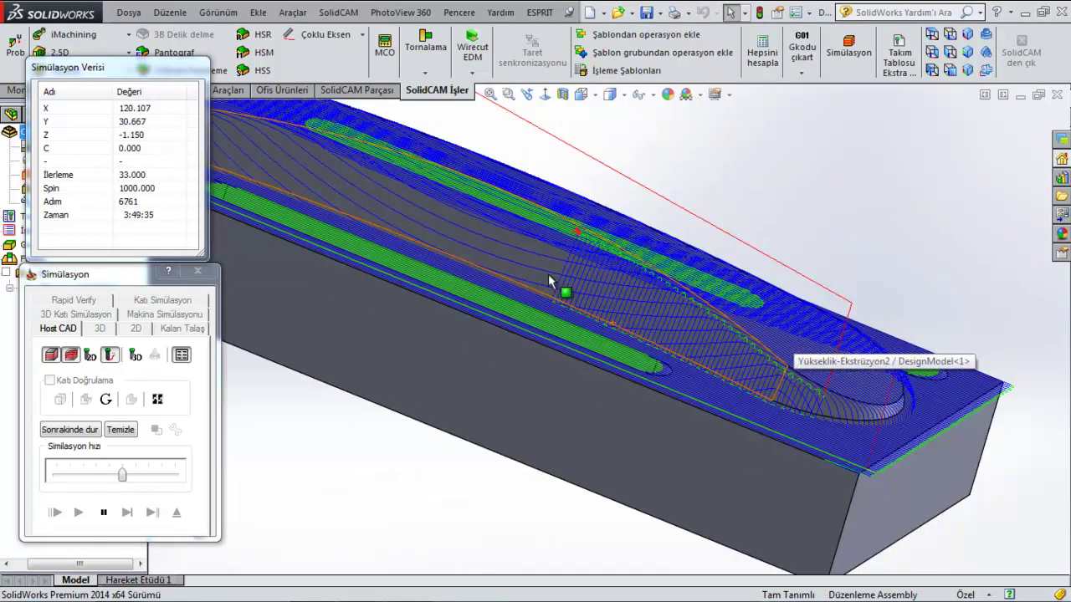
{"action": "scroll", "coordinate": [535, 281], "scroll_direction": "up", "scroll_amount": 5}
{"action": "middle_click_drag", "start_coordinate": [527, 280], "coordinate": [476, 289]}
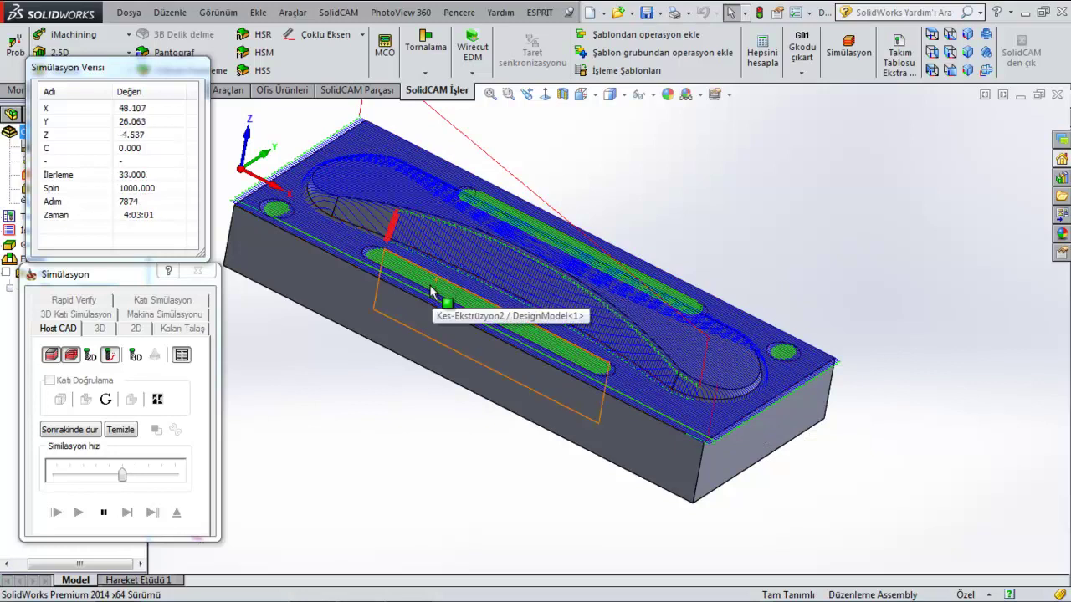
{"action": "left_click_drag", "start_coordinate": [122, 474], "coordinate": [146, 476]}
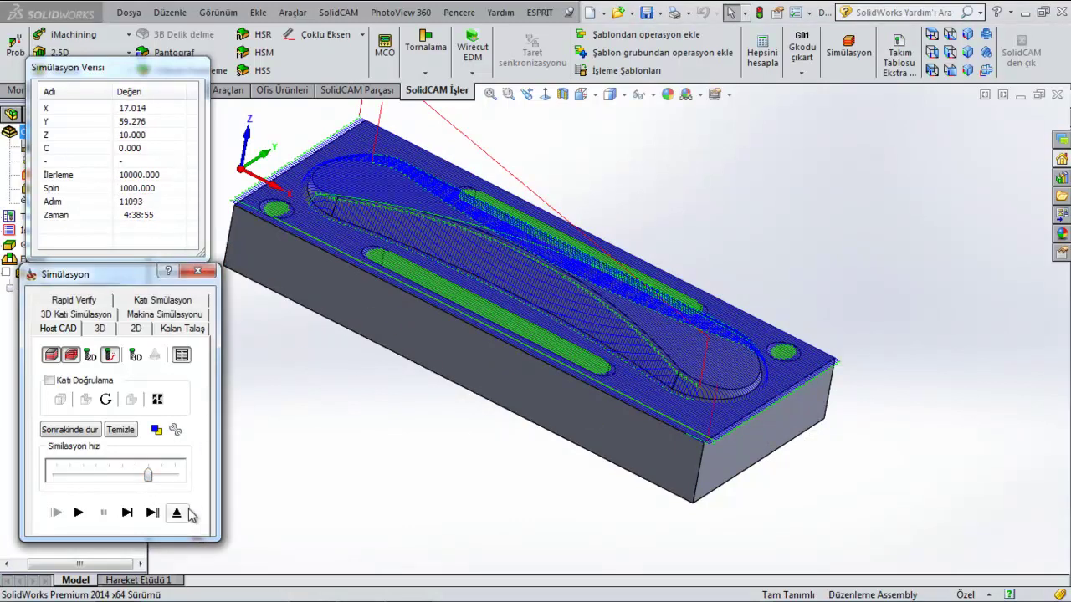
Set opposite-pass ordering to Önce (before main passes) and recalculate the toolpath
{"action": "left_click", "coordinate": [178, 512]}
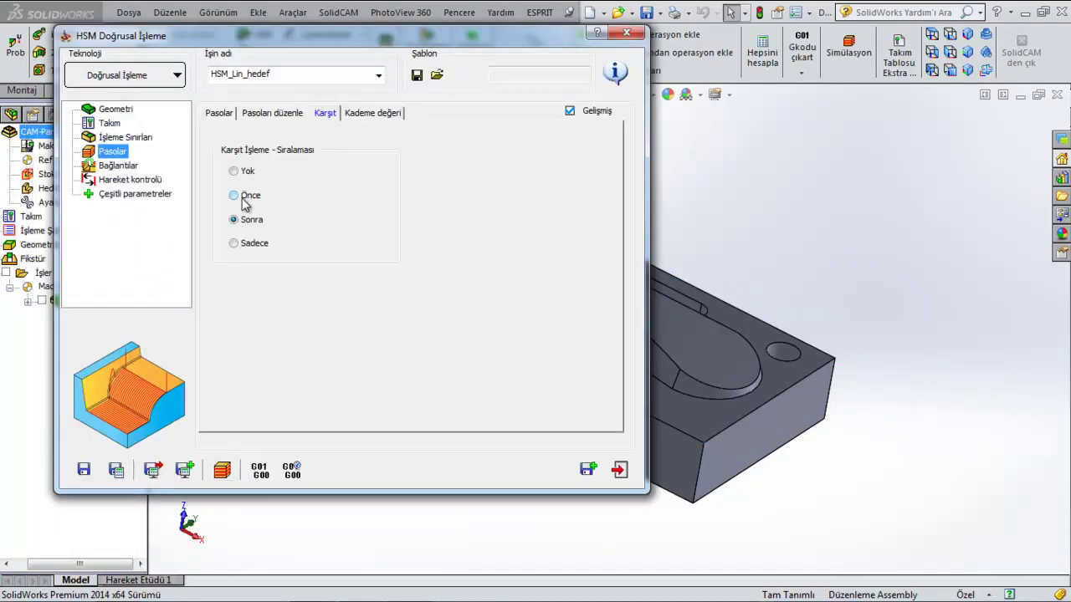
{"action": "left_click", "coordinate": [245, 203]}
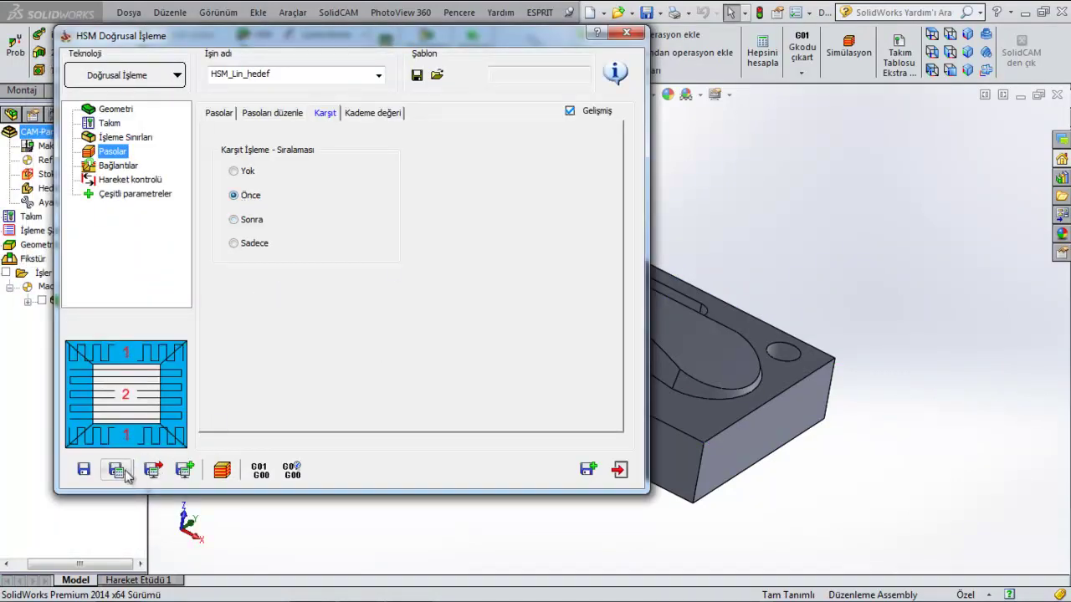
{"action": "left_click", "coordinate": [118, 470]}
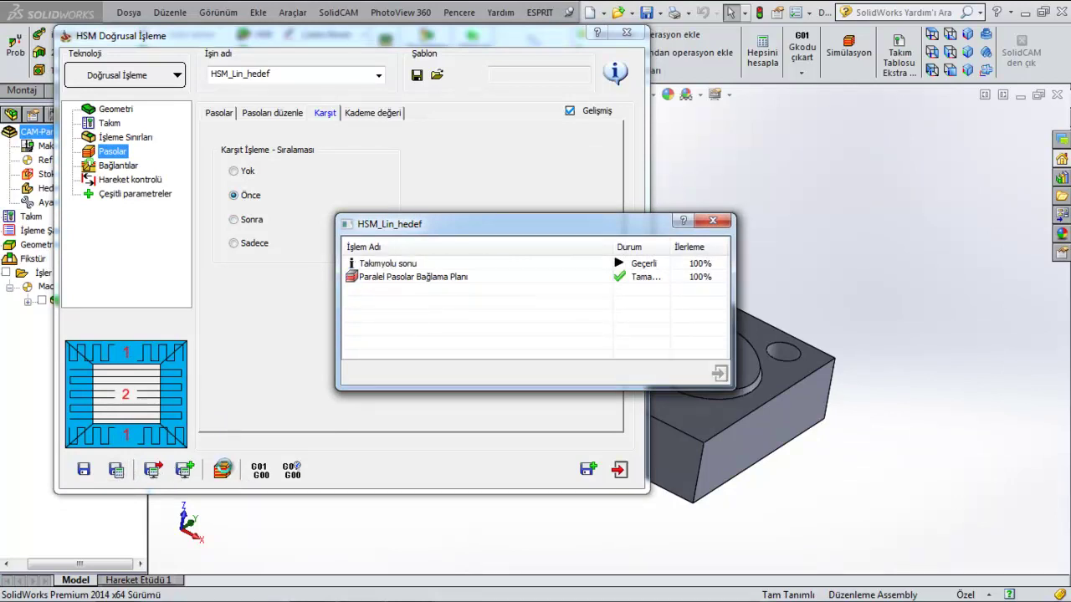
Simulate the Önce-ordered toolpath to step 11093, orbiting the view, then exit
{"action": "left_click", "coordinate": [222, 473]}
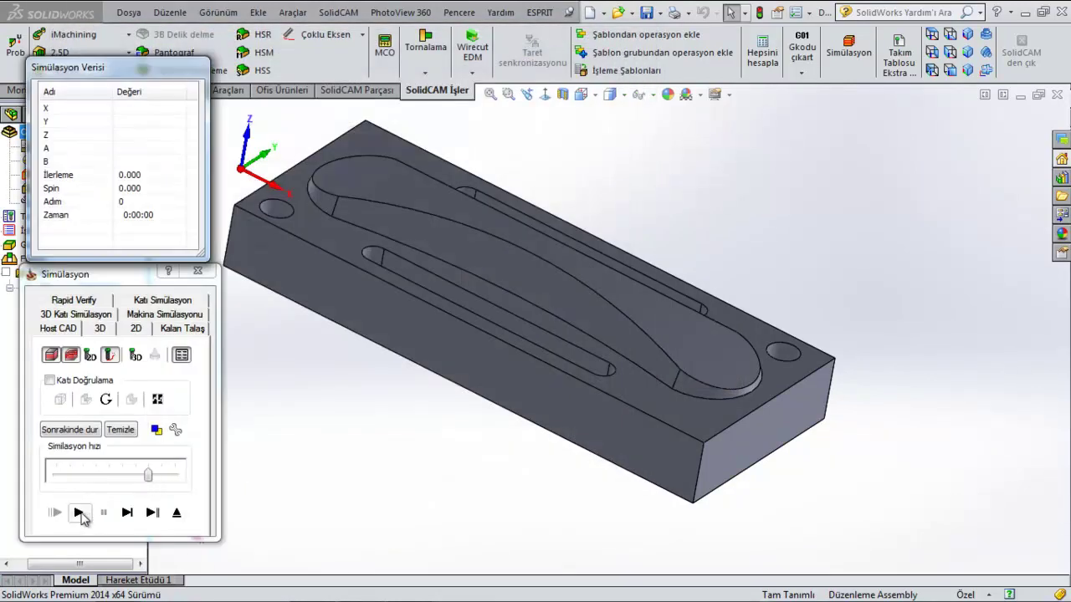
{"action": "left_click", "coordinate": [78, 512]}
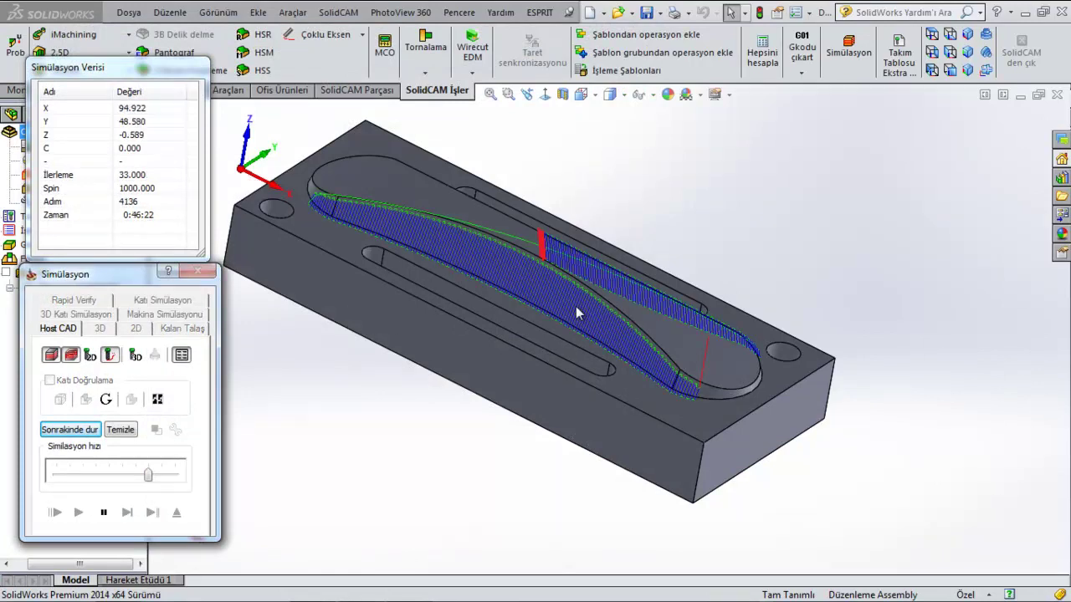
{"action": "middle_click_drag", "start_coordinate": [591, 335], "coordinate": [547, 421]}
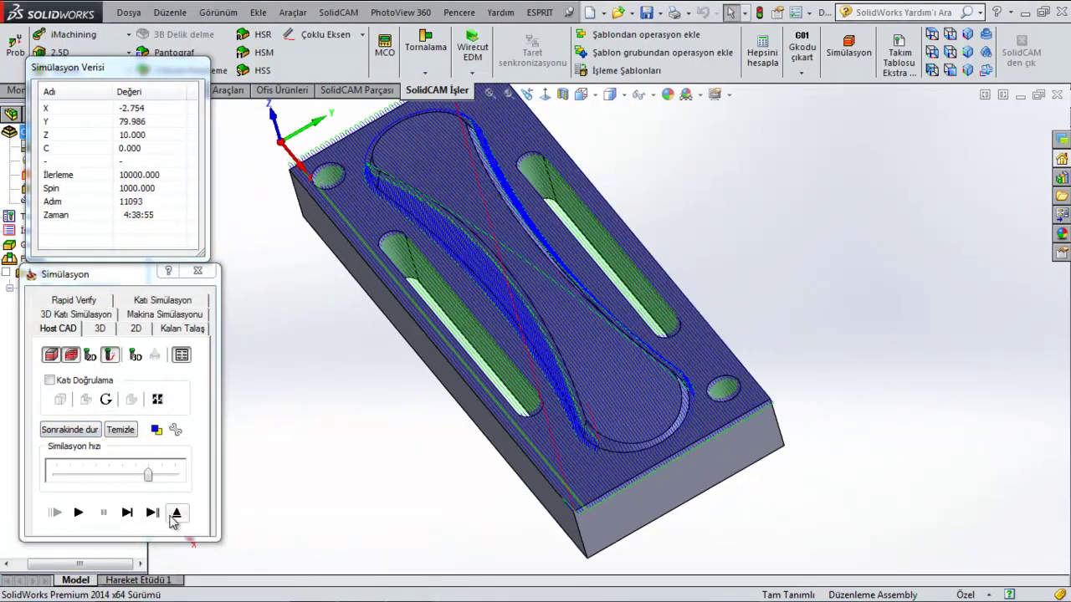
{"action": "left_click", "coordinate": [175, 515]}
Switch opposite-pass ordering to Sadece, recalculate, and simulate the opposite-only passes to step 5339
{"action": "left_click", "coordinate": [250, 251]}
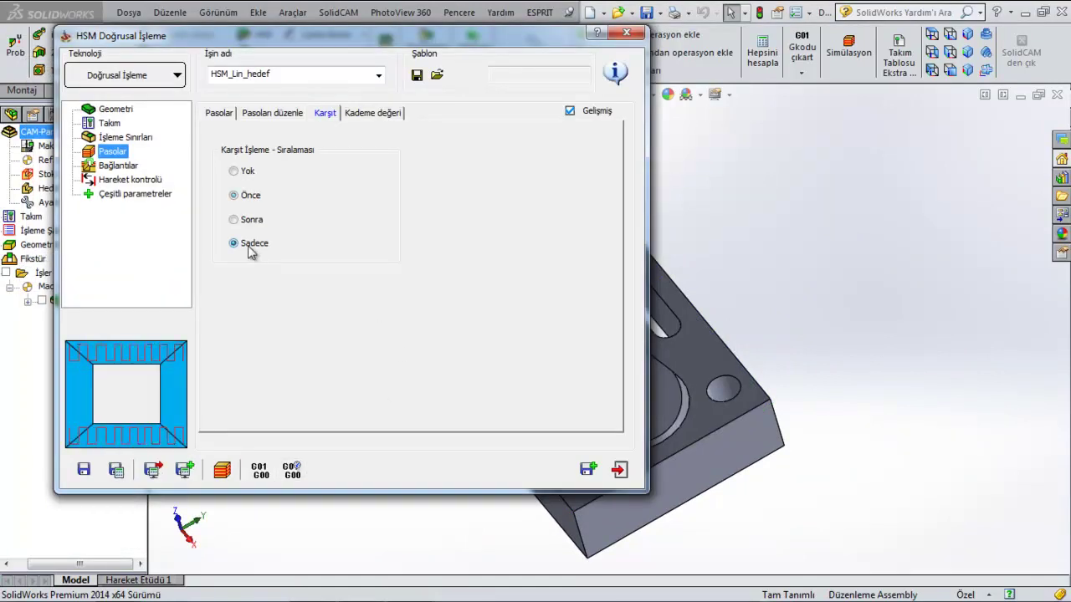
{"action": "left_click", "coordinate": [116, 470]}
{"action": "left_click", "coordinate": [221, 471]}
{"action": "left_click", "coordinate": [79, 512]}
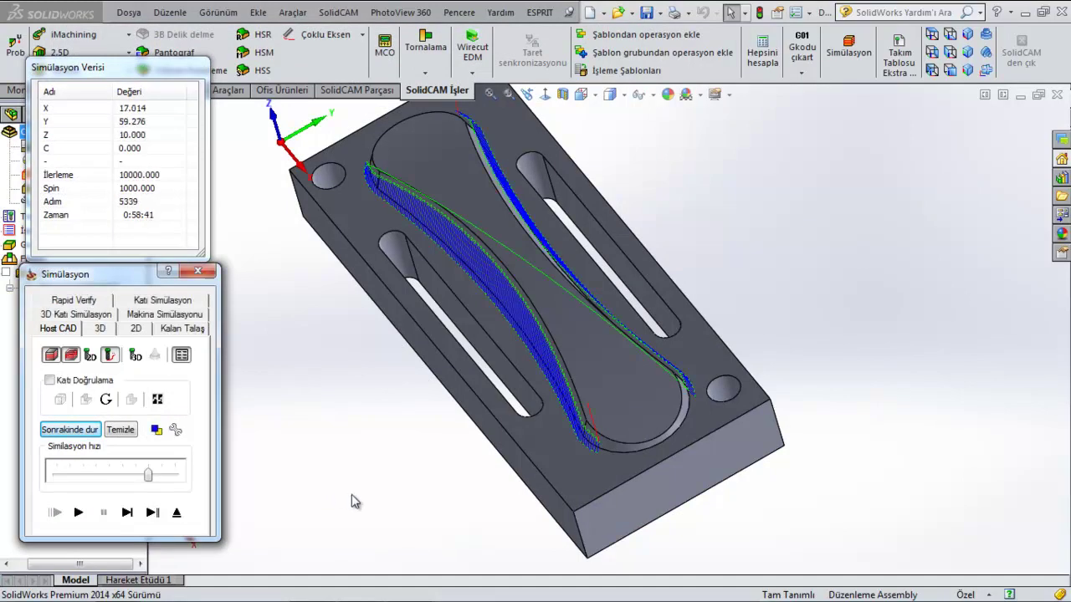
{"action": "middle_click_drag", "start_coordinate": [362, 508], "coordinate": [382, 447]}
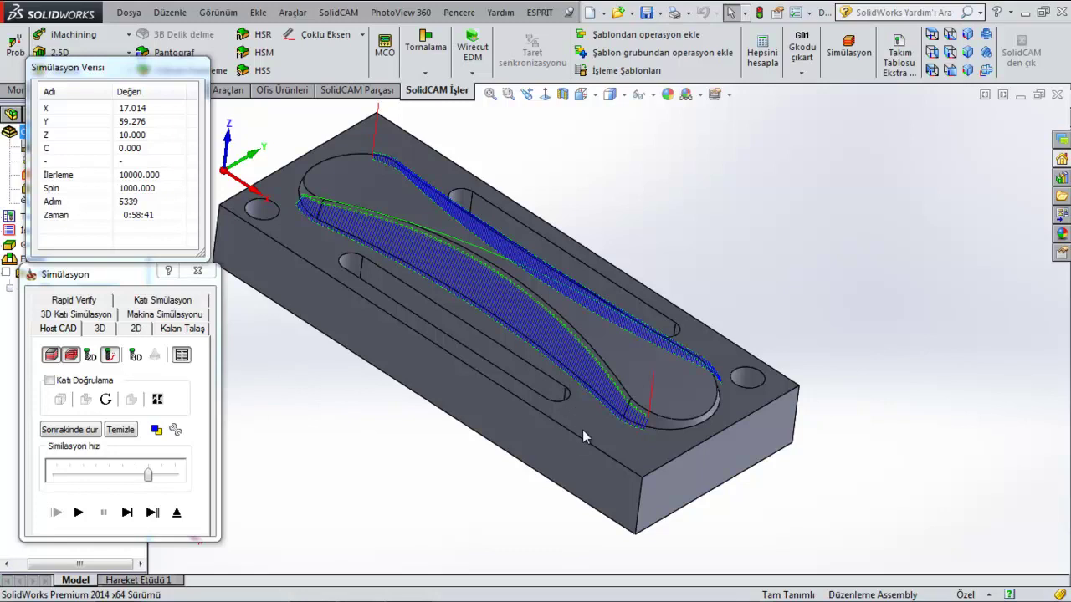
Set opposite-pass ordering back to Sonra and recalculate the toolpath
{"action": "left_click", "coordinate": [178, 516]}
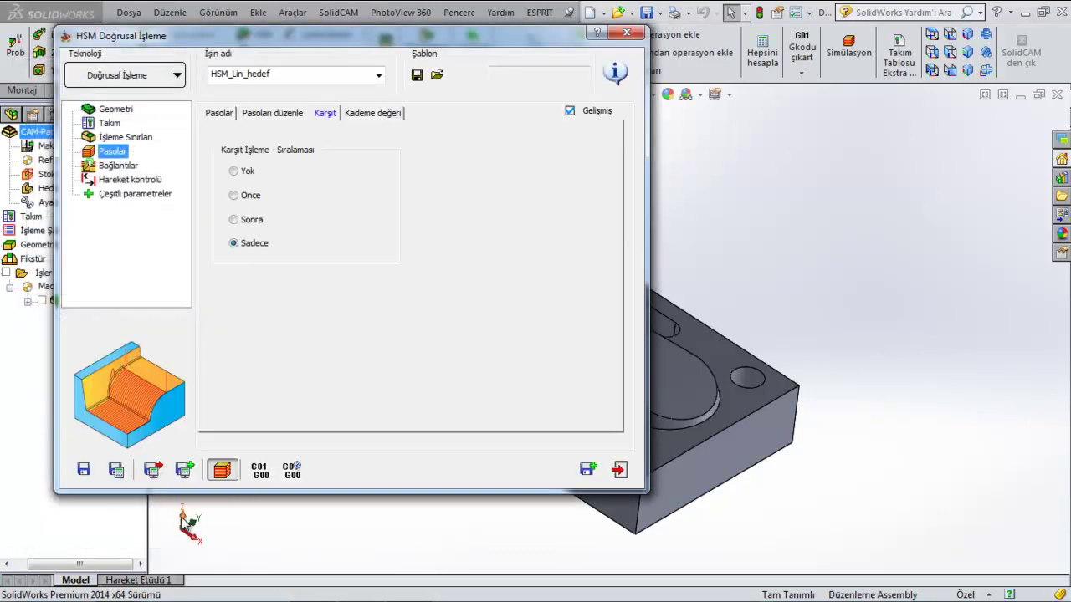
{"action": "left_click", "coordinate": [254, 222]}
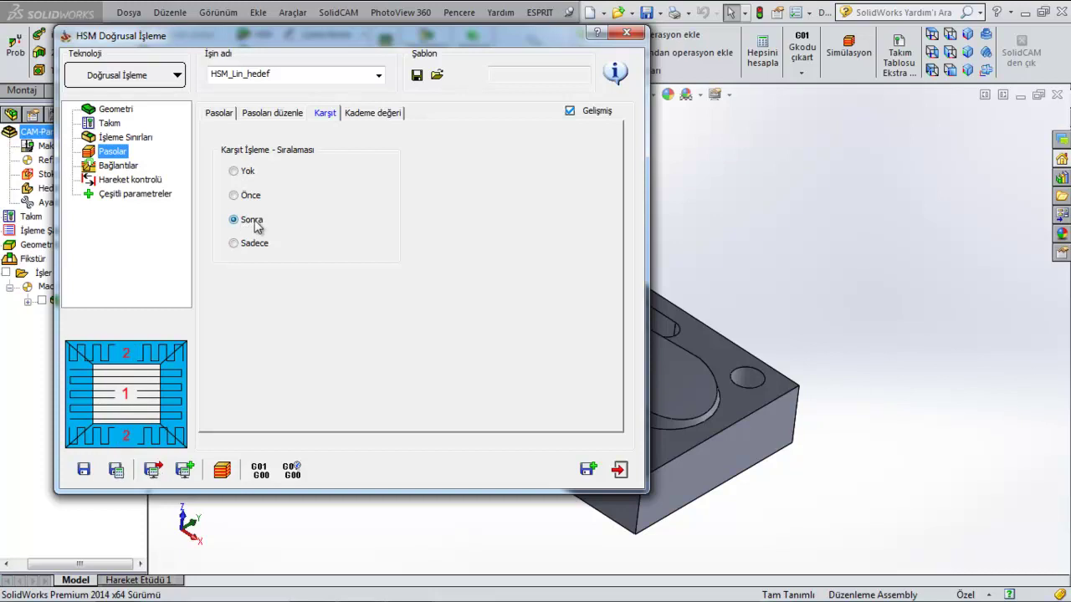
{"action": "left_click", "coordinate": [117, 471]}
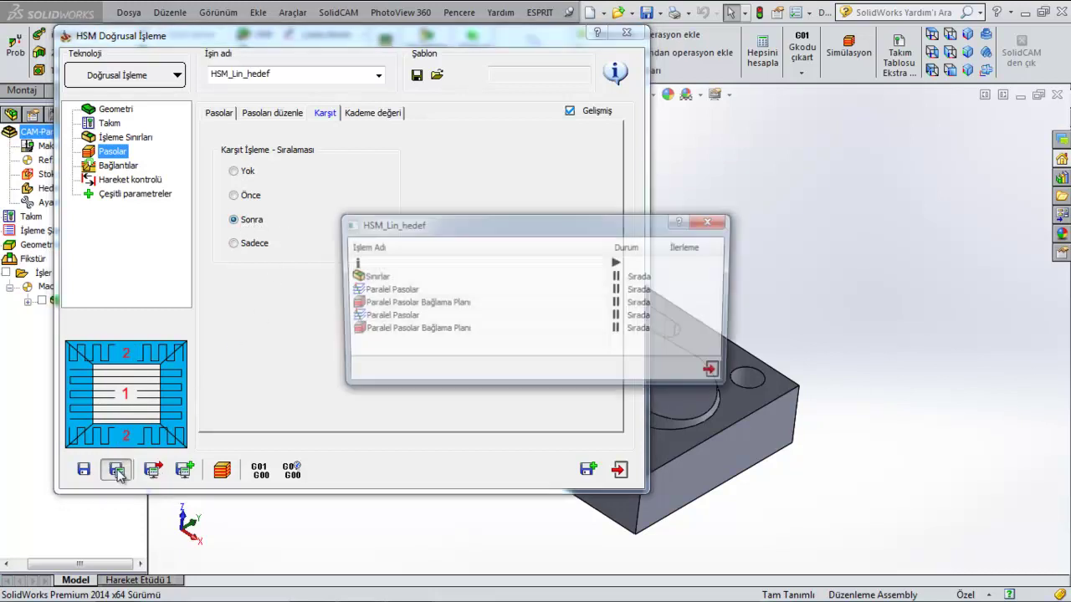
Run the Katı Simülasyon solid cut, orbit to inspect the pocket, then exit
{"action": "left_click", "coordinate": [228, 474]}
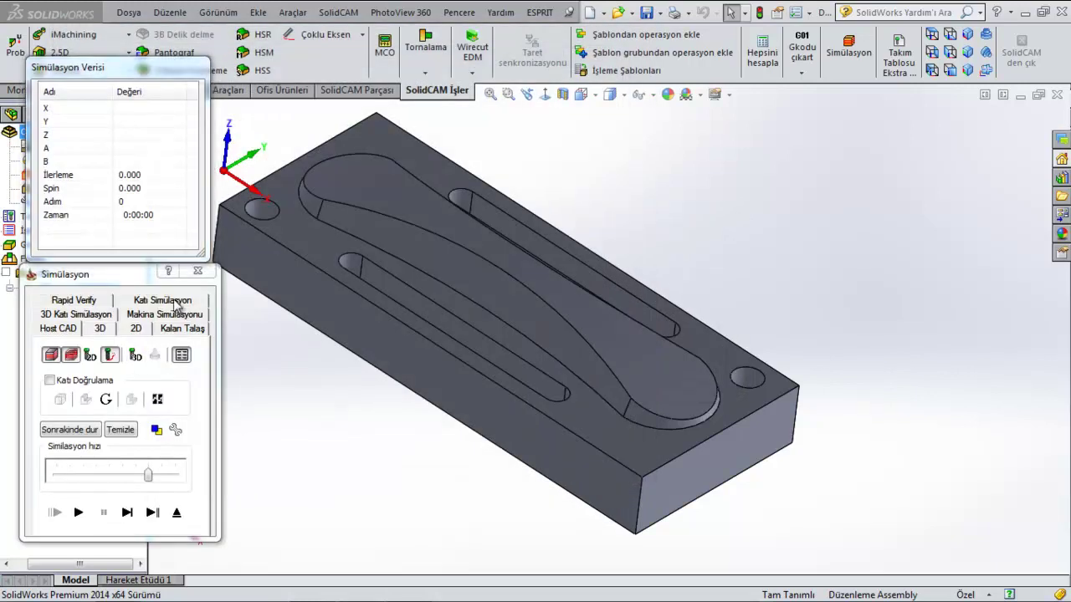
{"action": "left_click", "coordinate": [170, 301]}
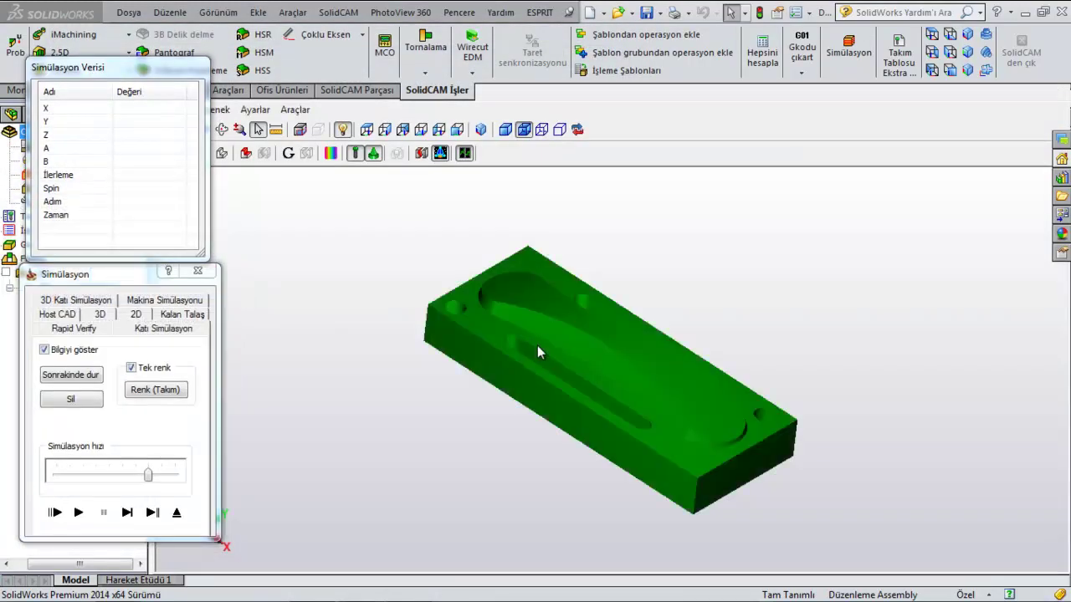
{"action": "left_click", "coordinate": [74, 516]}
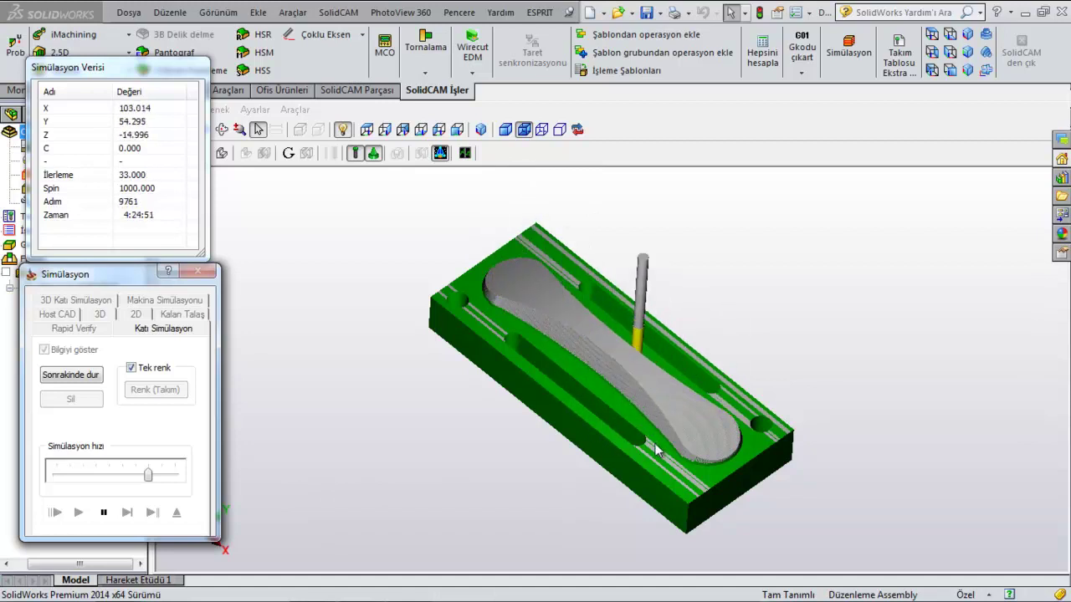
{"action": "mouse_move", "coordinate": [731, 381]}
{"action": "middle_mouse_down"}
{"action": "mouse_move", "coordinate": [664, 433]}
{"action": "mouse_move", "coordinate": [686, 434]}
{"action": "mouse_move", "coordinate": [700, 390]}
{"action": "mouse_move", "coordinate": [719, 399]}
{"action": "middle_mouse_up"}
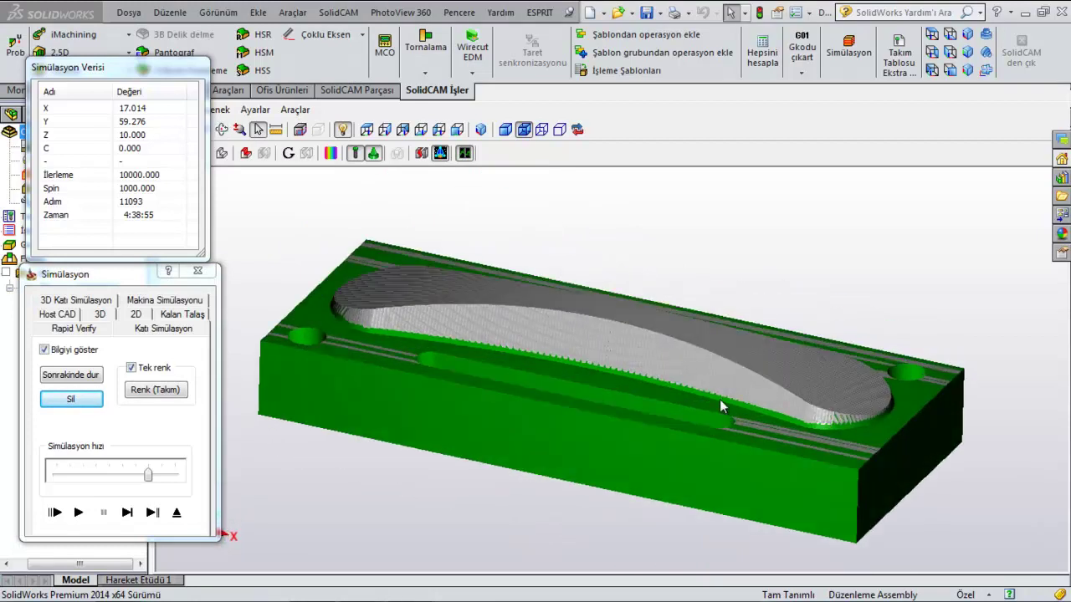
{"action": "scroll", "coordinate": [694, 360], "scroll_direction": "down", "scroll_amount": 5}
{"action": "scroll", "coordinate": [688, 361], "scroll_direction": "up", "scroll_amount": 5}
{"action": "mouse_move", "coordinate": [676, 360]}
{"action": "middle_mouse_down"}
{"action": "mouse_move", "coordinate": [567, 358]}
{"action": "mouse_move", "coordinate": [555, 376]}
{"action": "mouse_move", "coordinate": [563, 395]}
{"action": "middle_mouse_up"}
{"action": "scroll", "coordinate": [495, 444], "scroll_direction": "down", "scroll_amount": 3}
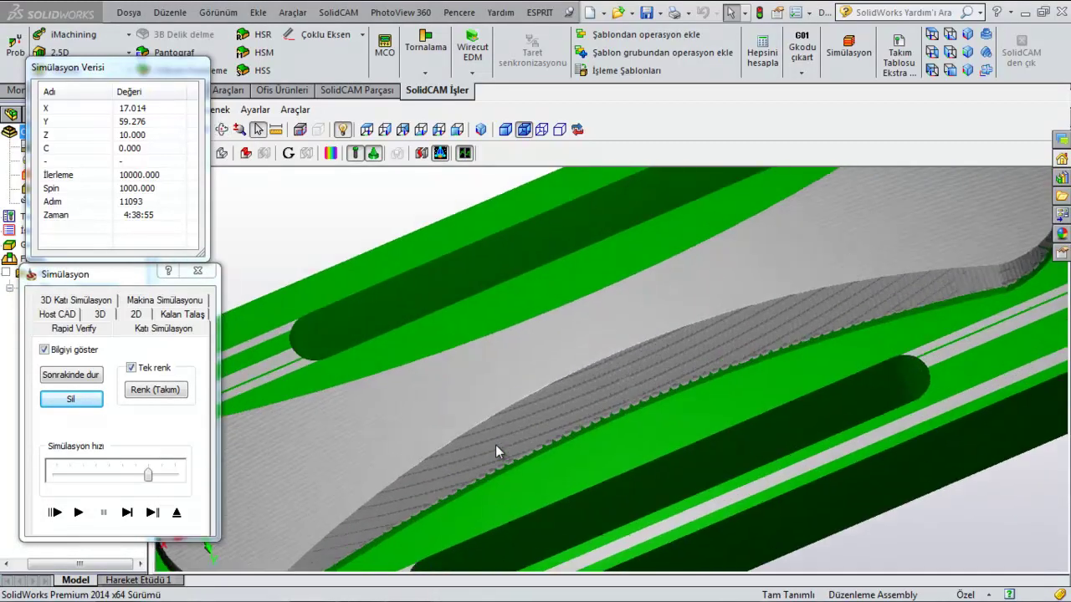
{"action": "scroll", "coordinate": [518, 409], "scroll_direction": "down", "scroll_amount": 3}
{"action": "scroll", "coordinate": [527, 393], "scroll_direction": "up", "scroll_amount": 5}
{"action": "scroll", "coordinate": [527, 457], "scroll_direction": "up", "scroll_amount": 2}
{"action": "mouse_move", "coordinate": [527, 456]}
{"action": "middle_mouse_down"}
{"action": "mouse_move", "coordinate": [566, 433]}
{"action": "mouse_move", "coordinate": [555, 394]}
{"action": "mouse_move", "coordinate": [583, 390]}
{"action": "mouse_move", "coordinate": [608, 439]}
{"action": "middle_mouse_up"}
{"action": "scroll", "coordinate": [592, 444], "scroll_direction": "up", "scroll_amount": 2}
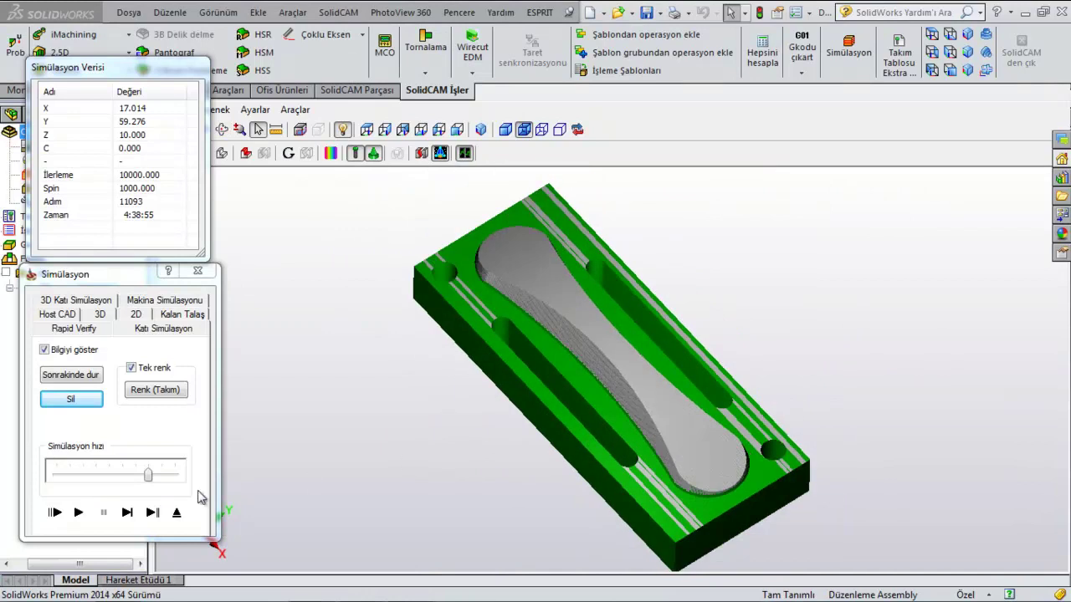
{"action": "left_click", "coordinate": [179, 513]}
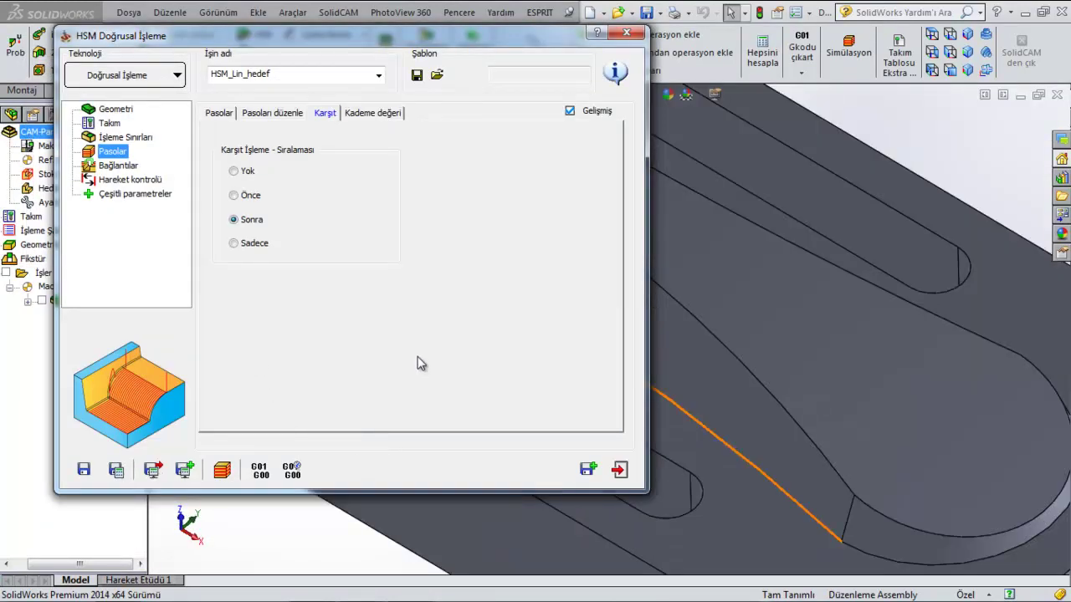
Replay the Host CAD toolpath simulation to step 11093 and zoom in on the passes
{"action": "left_click", "coordinate": [224, 470]}
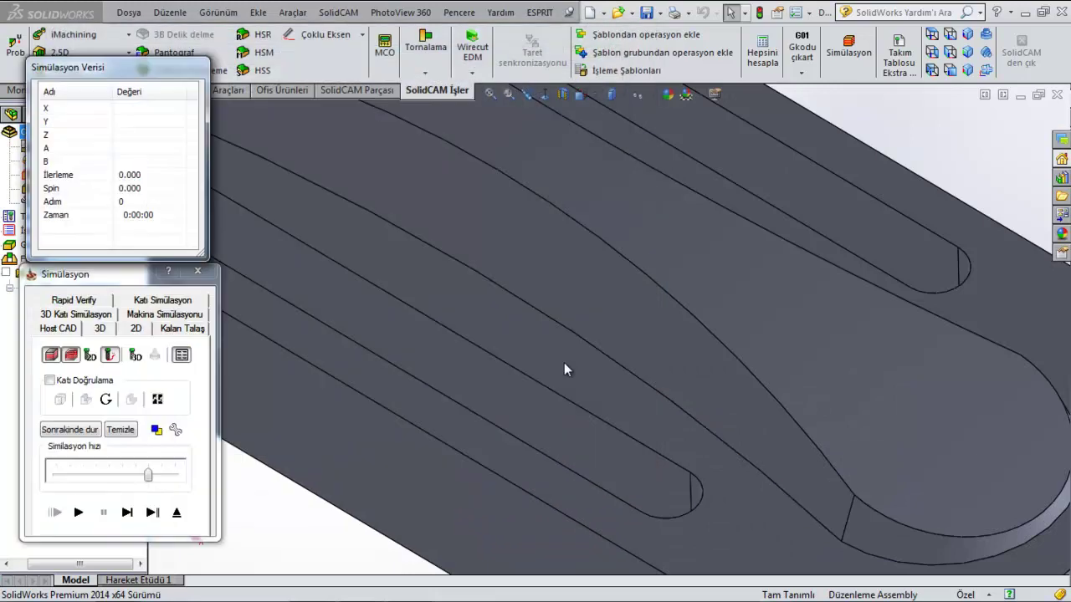
{"action": "left_click", "coordinate": [80, 512]}
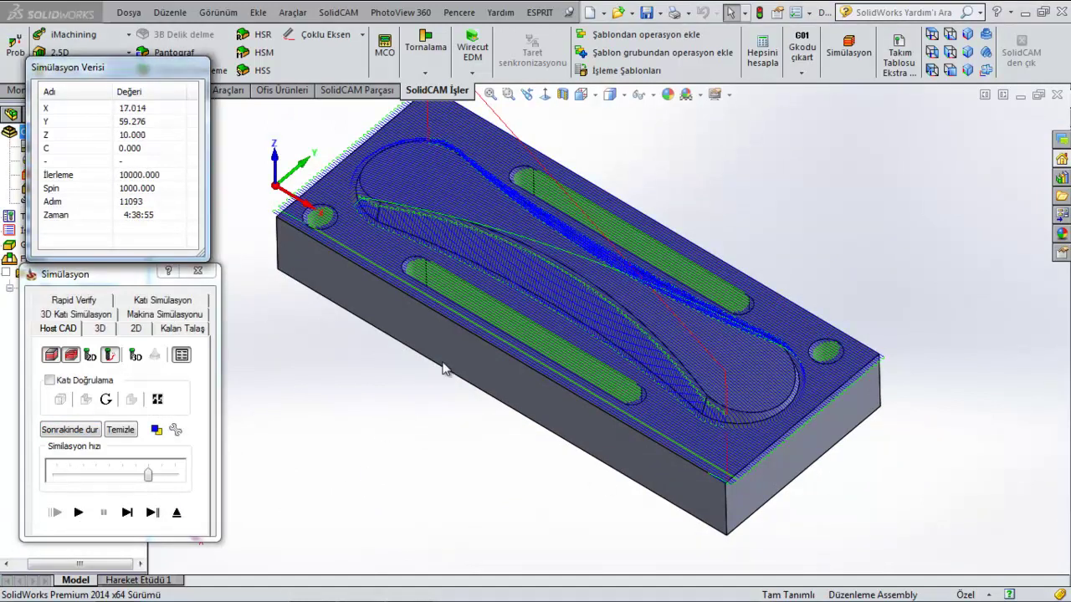
{"action": "scroll", "coordinate": [562, 292], "scroll_direction": "down", "scroll_amount": 3}
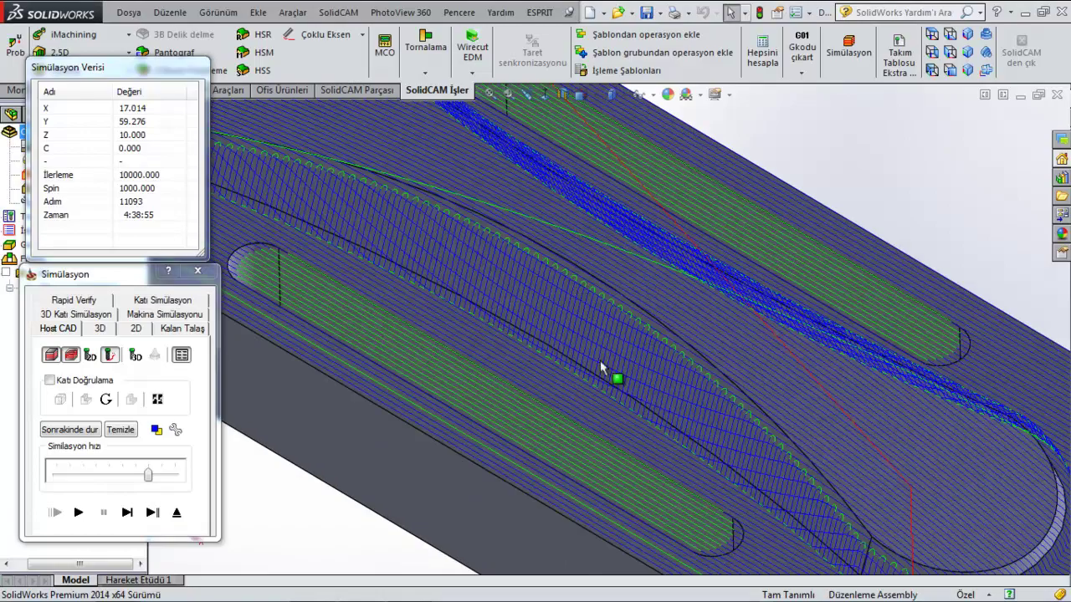
{"action": "scroll", "coordinate": [585, 351], "scroll_direction": "up", "scroll_amount": 2}
{"action": "scroll", "coordinate": [613, 296], "scroll_direction": "down", "scroll_amount": 1}
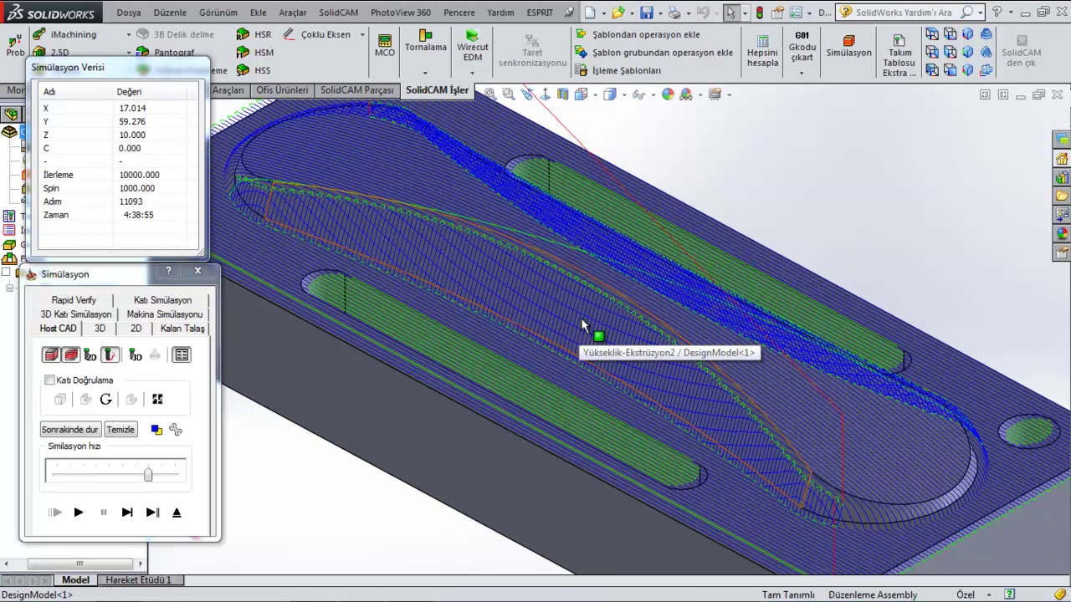
{"action": "scroll", "coordinate": [627, 311], "scroll_direction": "down", "scroll_amount": 3}
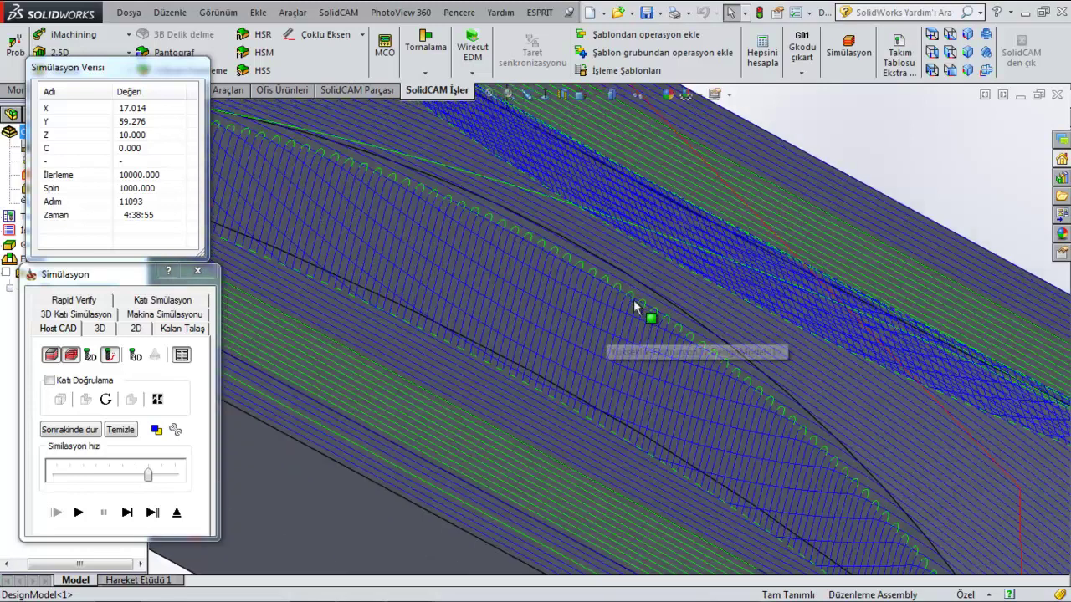
{"action": "mouse_move", "coordinate": [593, 334]}
{"action": "middle_mouse_down"}
{"action": "mouse_move", "coordinate": [625, 261]}
{"action": "mouse_move", "coordinate": [603, 320]}
{"action": "middle_mouse_up"}
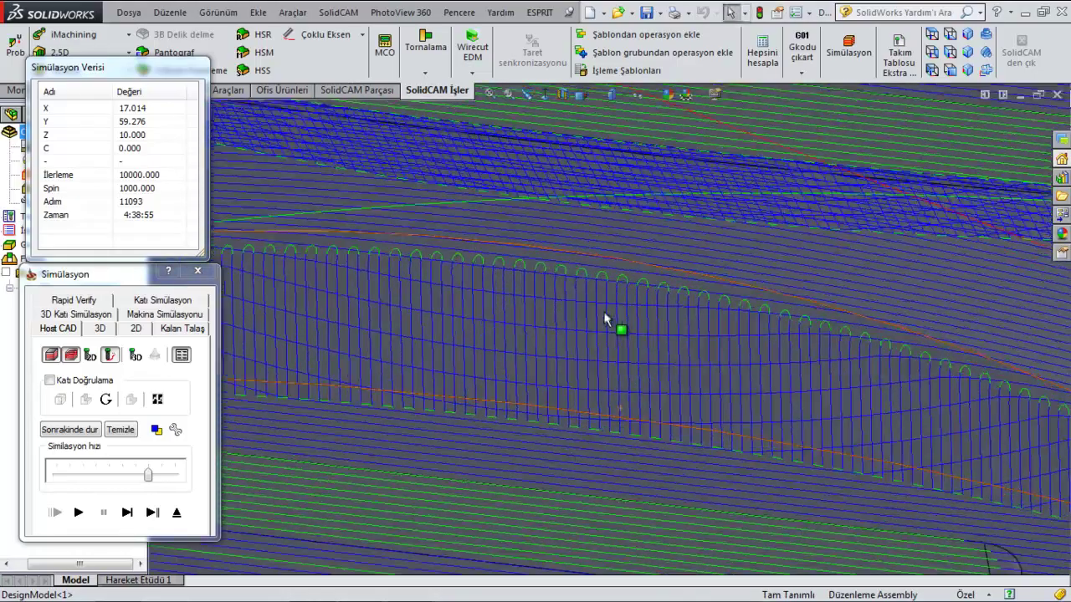
{"action": "scroll", "coordinate": [580, 316], "scroll_direction": "up", "scroll_amount": 2}
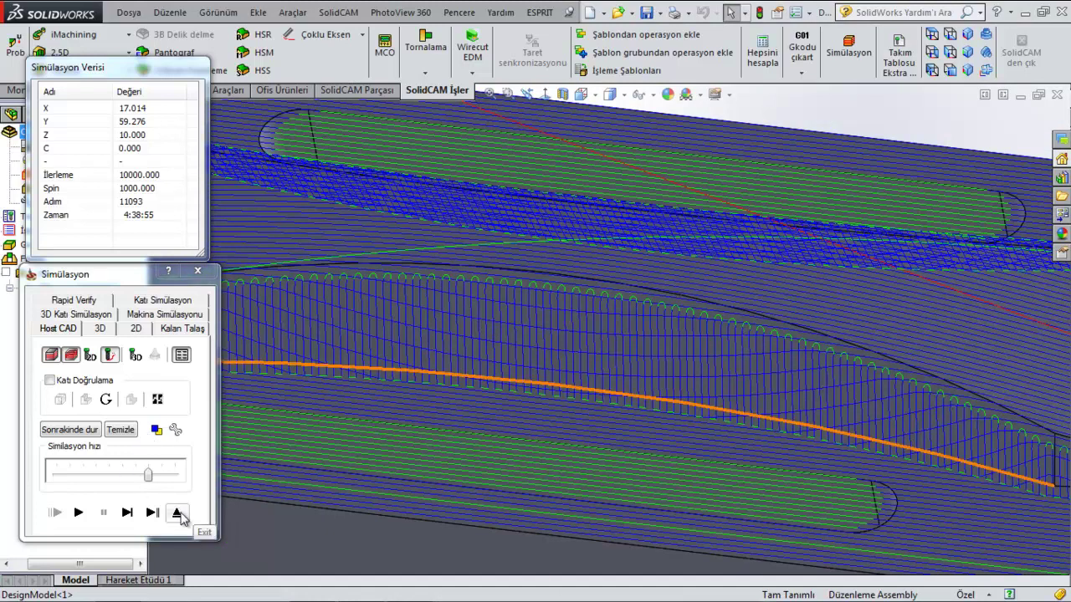
Exit the simulation and orbit around the block's slot toolpaths
{"action": "left_click", "coordinate": [180, 513]}
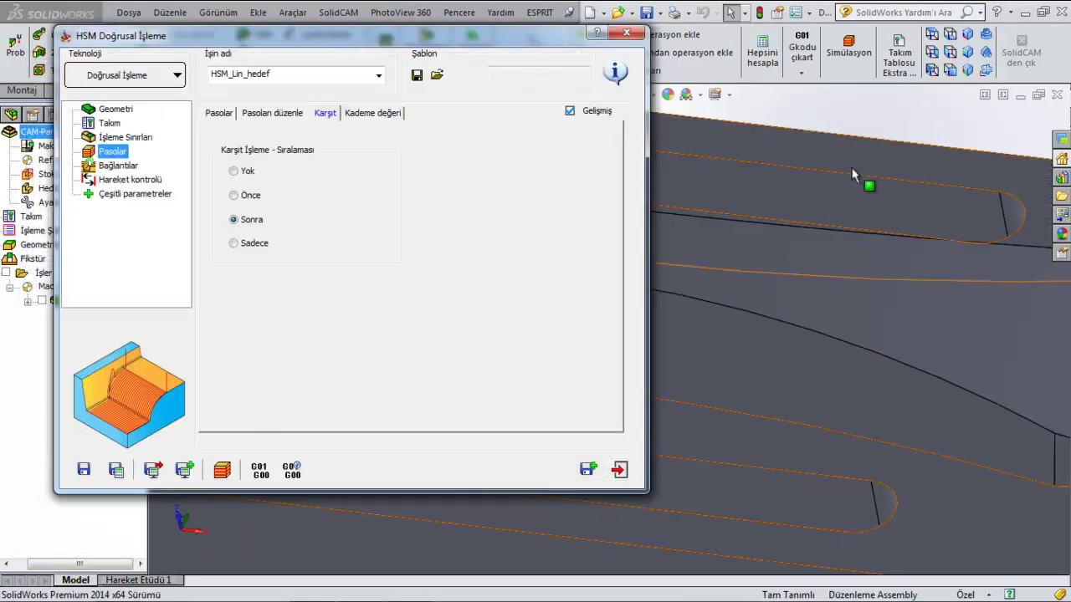
{"action": "scroll", "coordinate": [796, 242], "scroll_direction": "up", "scroll_amount": 5}
{"action": "middle_click_drag", "start_coordinate": [645, 370], "coordinate": [593, 377]}
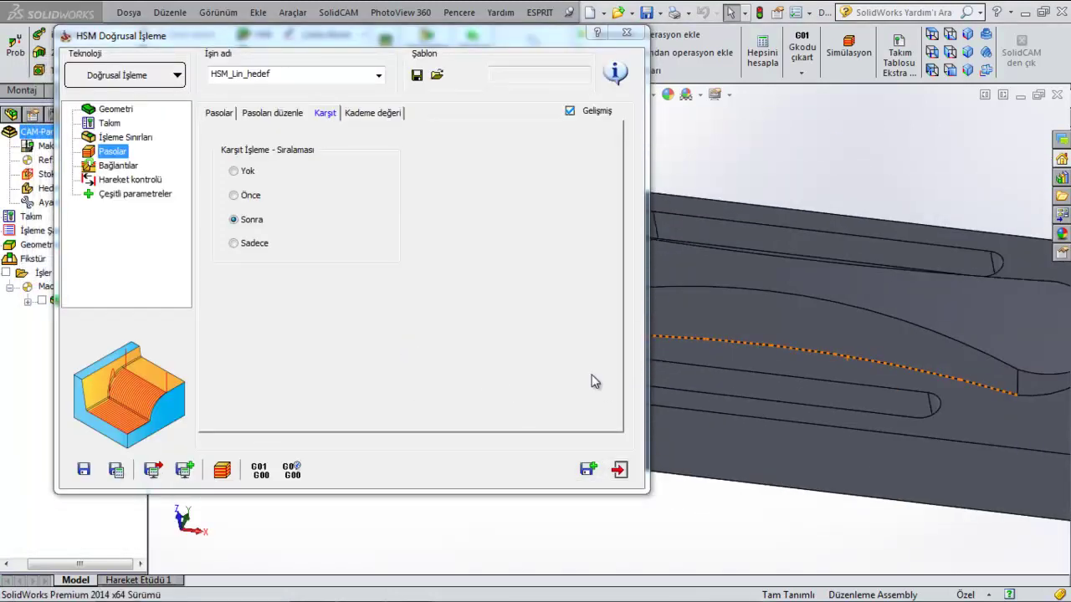
{"action": "scroll", "coordinate": [859, 324], "scroll_direction": "down", "scroll_amount": 3}
{"action": "scroll", "coordinate": [859, 323], "scroll_direction": "up", "scroll_amount": 4}
{"action": "middle_click_drag", "start_coordinate": [772, 260], "coordinate": [841, 478]}
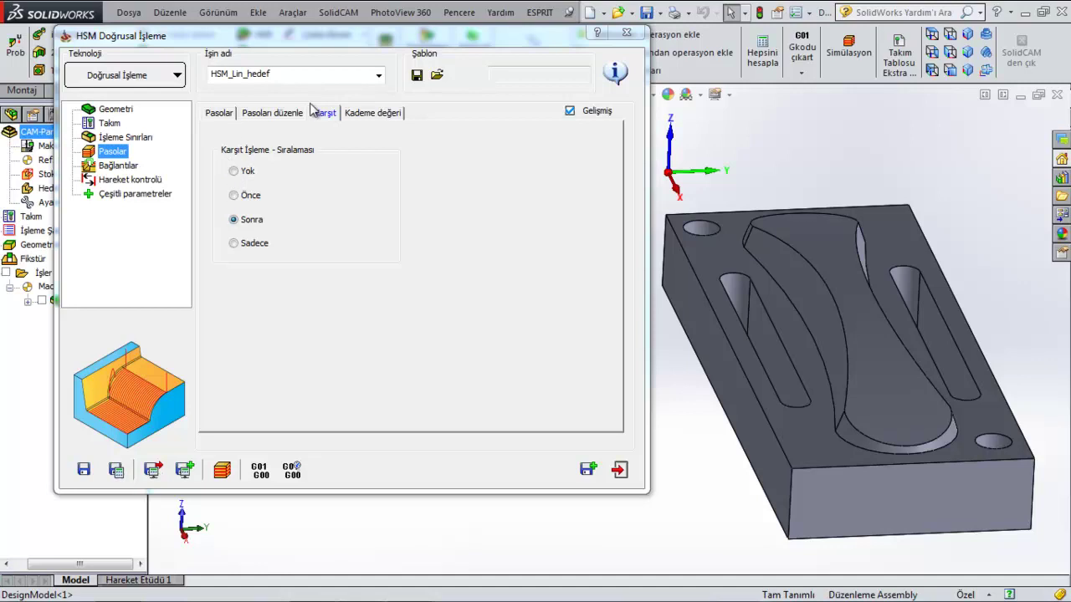
Set opposite-pass ordering to Yok, pass angle to 45°, and recalculate the toolpath
{"action": "left_click", "coordinate": [235, 171]}
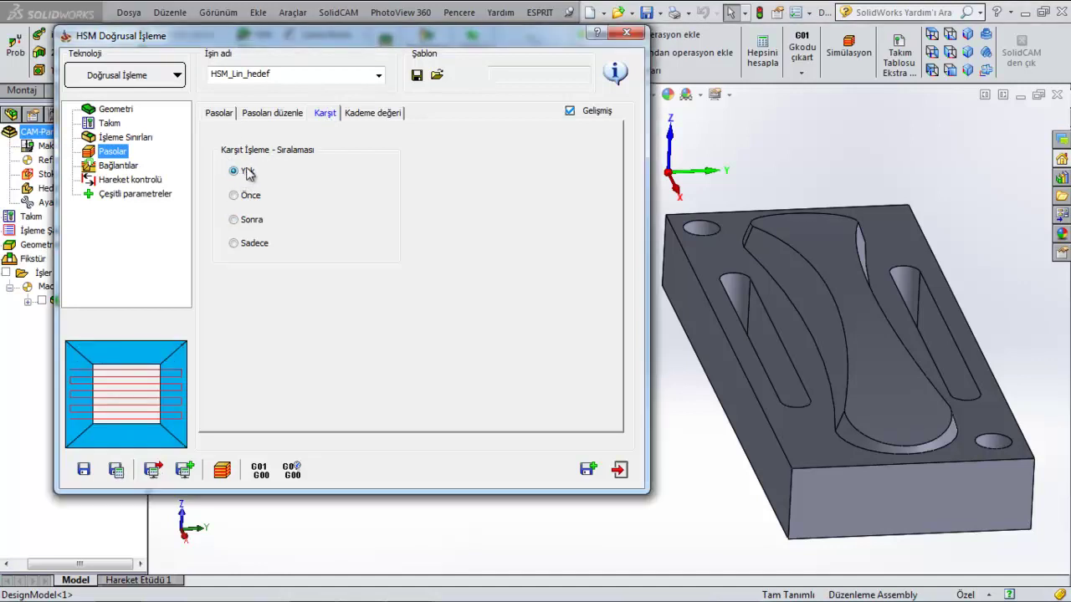
{"action": "left_click", "coordinate": [221, 114]}
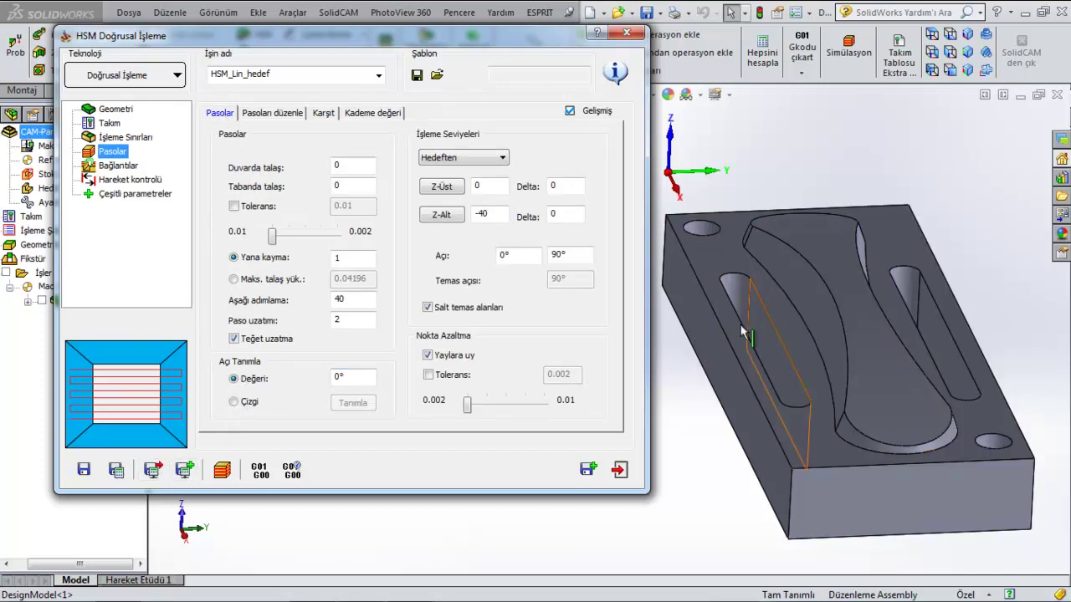
{"action": "double_click", "coordinate": [355, 377]}
{"action": "type", "text": "45"}
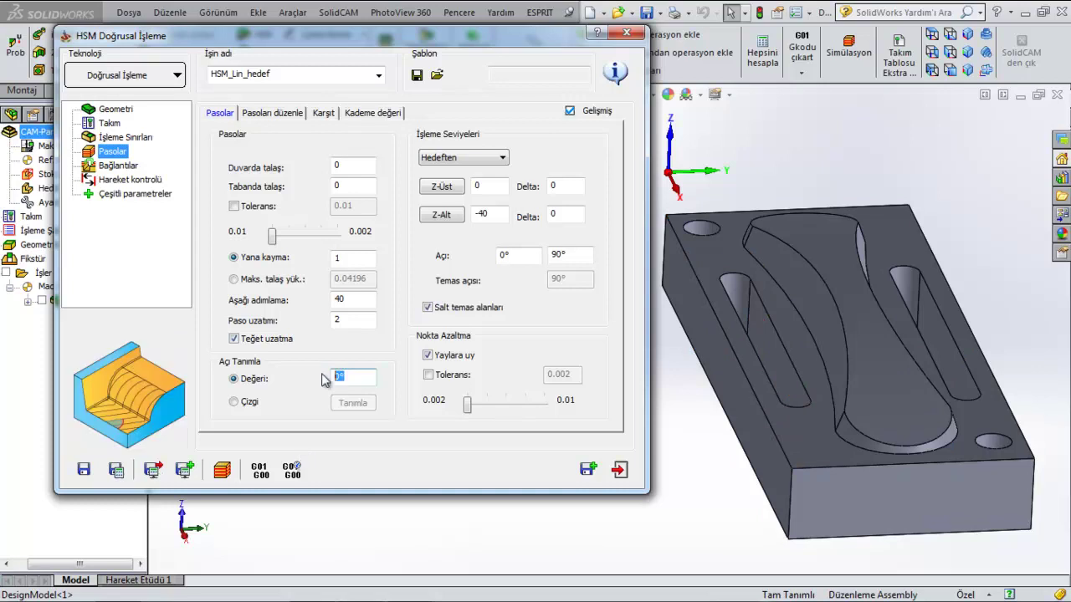
{"action": "left_click", "coordinate": [117, 470]}
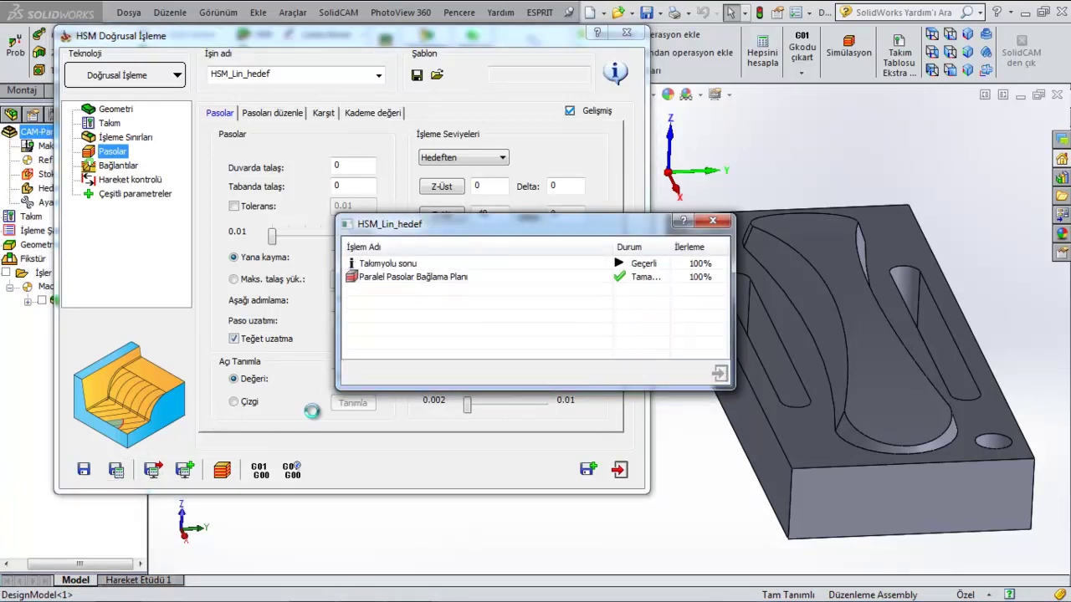
Simulate the 45° toolpath to step 10729, orbiting to inspect the angled passes, then exit
{"action": "left_click", "coordinate": [223, 472]}
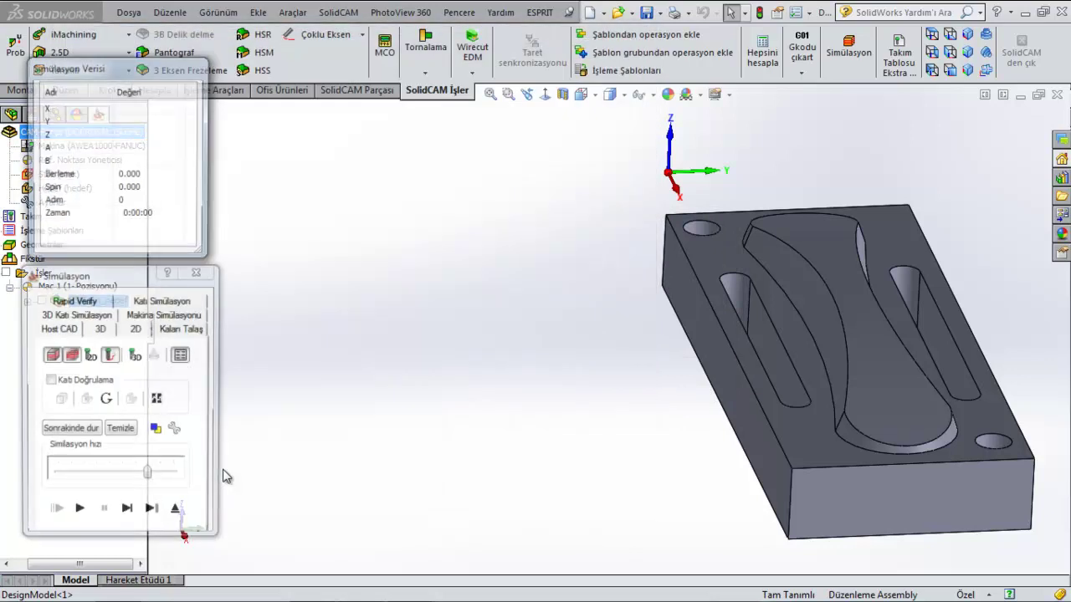
{"action": "scroll", "coordinate": [934, 430], "scroll_direction": "down", "scroll_amount": 3}
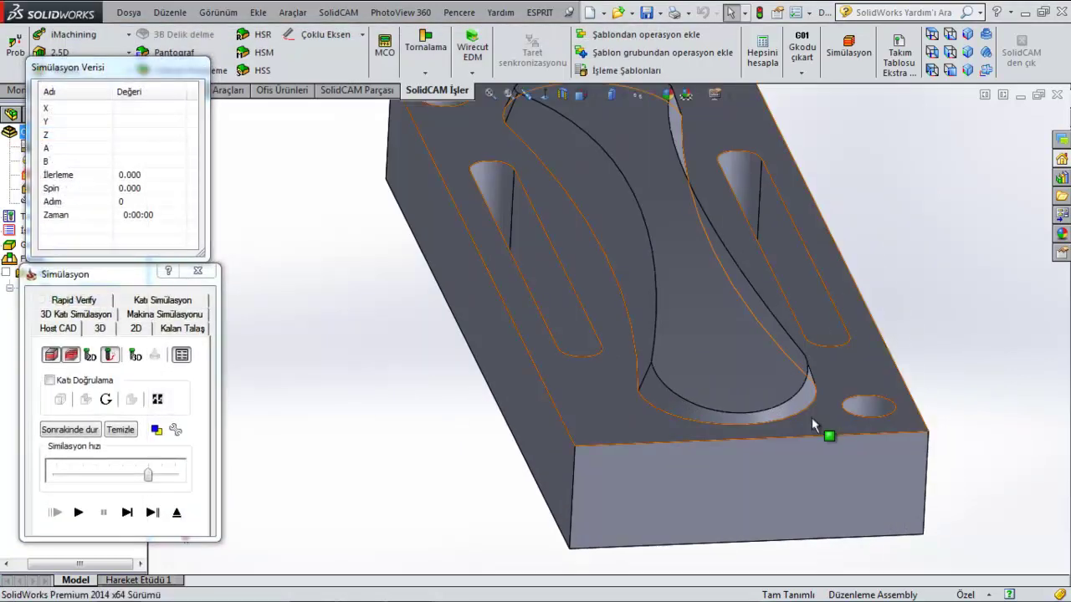
{"action": "left_click", "coordinate": [81, 512]}
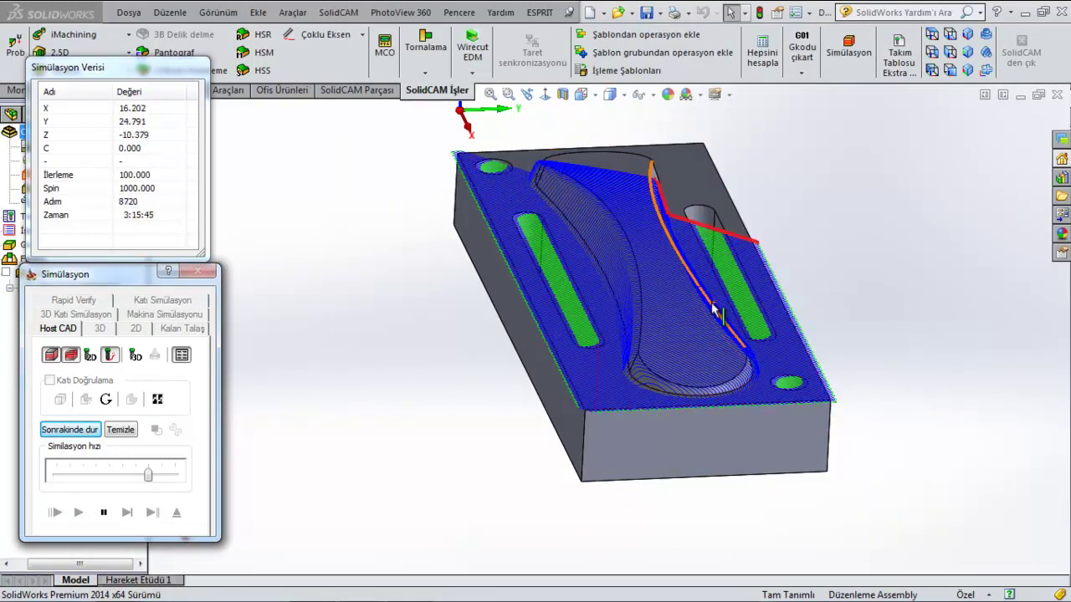
{"action": "mouse_move", "coordinate": [729, 345]}
{"action": "middle_mouse_down"}
{"action": "mouse_move", "coordinate": [764, 295]}
{"action": "mouse_move", "coordinate": [773, 375]}
{"action": "middle_mouse_up"}
{"action": "scroll", "coordinate": [709, 312], "scroll_direction": "down", "scroll_amount": 5}
{"action": "scroll", "coordinate": [669, 335], "scroll_direction": "down", "scroll_amount": 2}
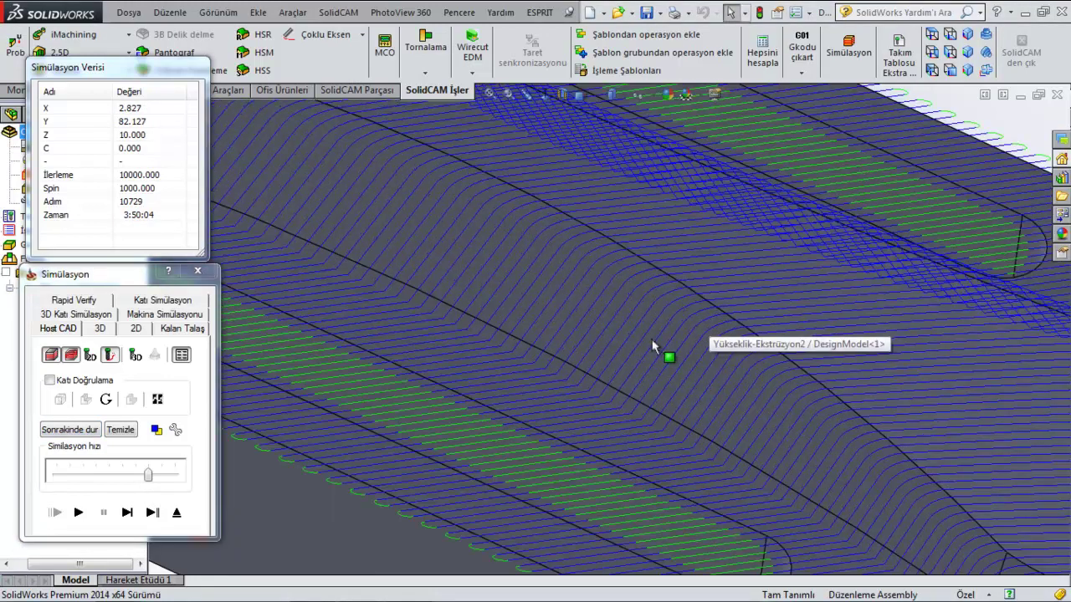
{"action": "scroll", "coordinate": [602, 330], "scroll_direction": "up", "scroll_amount": 3}
{"action": "scroll", "coordinate": [569, 322], "scroll_direction": "up", "scroll_amount": 2}
{"action": "scroll", "coordinate": [535, 316], "scroll_direction": "down", "scroll_amount": 3}
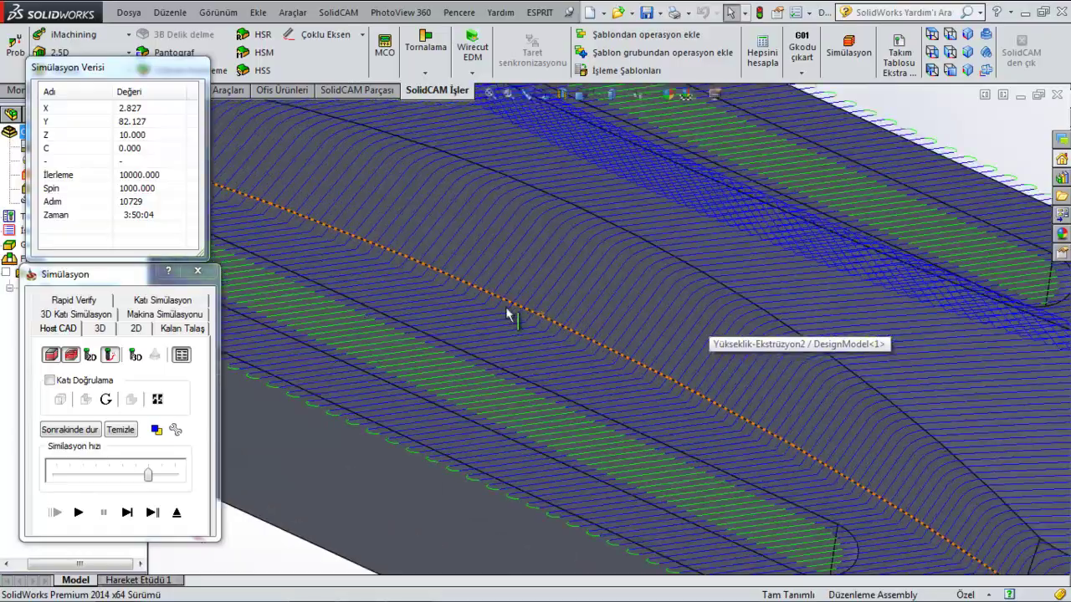
{"action": "scroll", "coordinate": [507, 330], "scroll_direction": "down", "scroll_amount": 2}
{"action": "mouse_move", "coordinate": [507, 344]}
{"action": "middle_mouse_down"}
{"action": "mouse_move", "coordinate": [488, 387]}
{"action": "mouse_move", "coordinate": [477, 306]}
{"action": "mouse_move", "coordinate": [519, 276]}
{"action": "middle_mouse_up"}
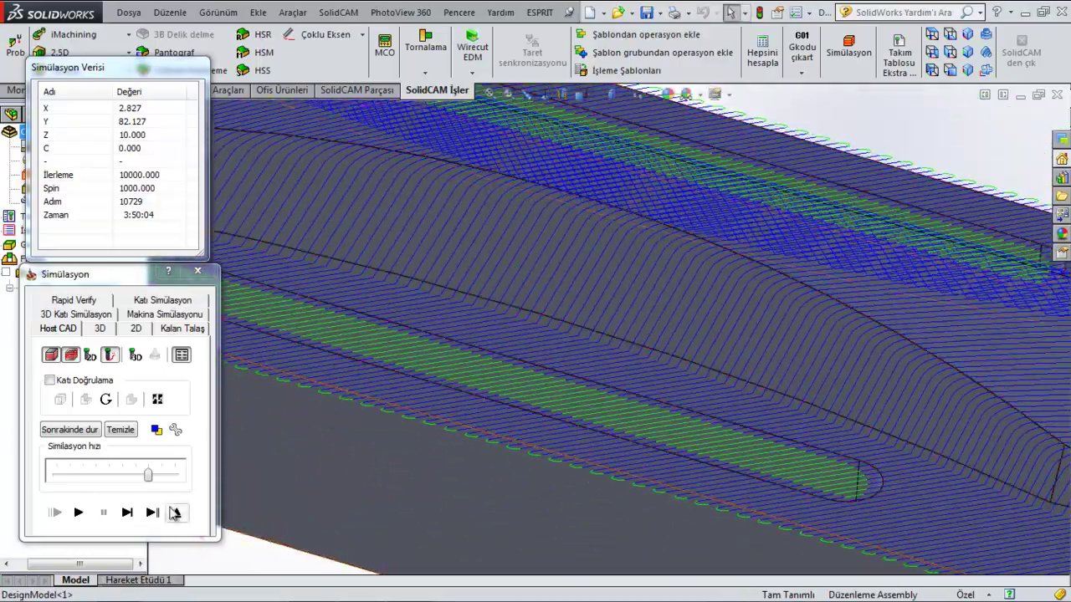
{"action": "left_click", "coordinate": [174, 514]}
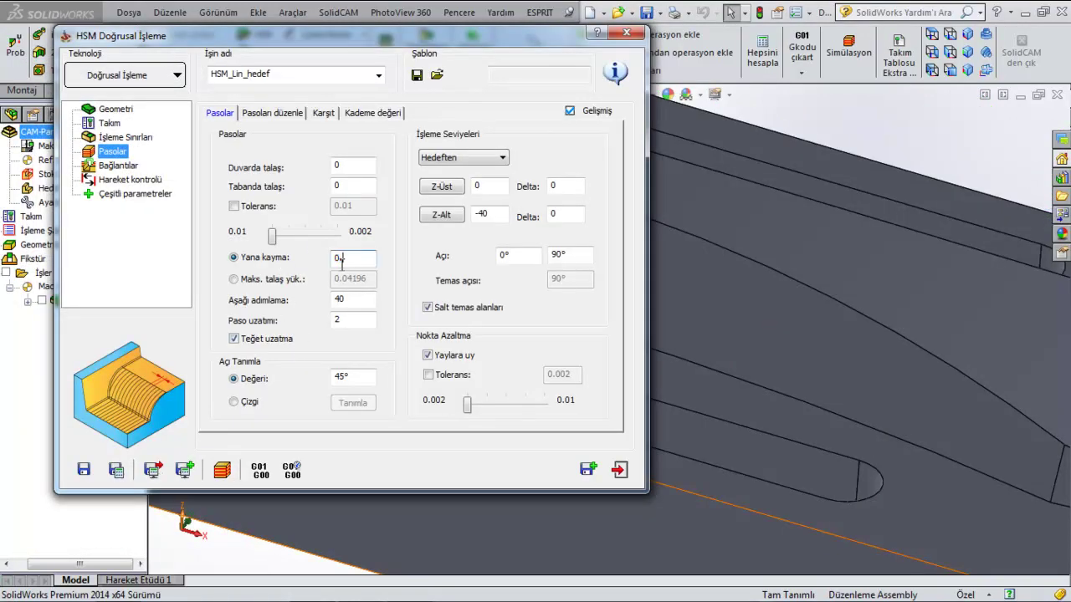
Recalculate the 45° toolpath at 0.3 stepover and start its simulation
{"action": "left_click", "coordinate": [115, 471]}
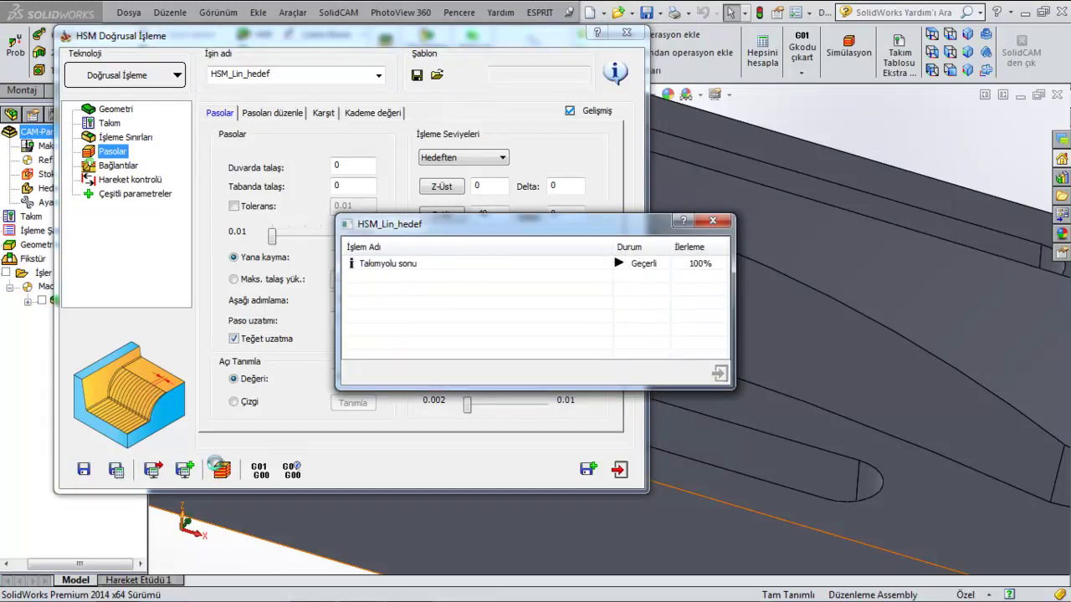
{"action": "left_click", "coordinate": [221, 471]}
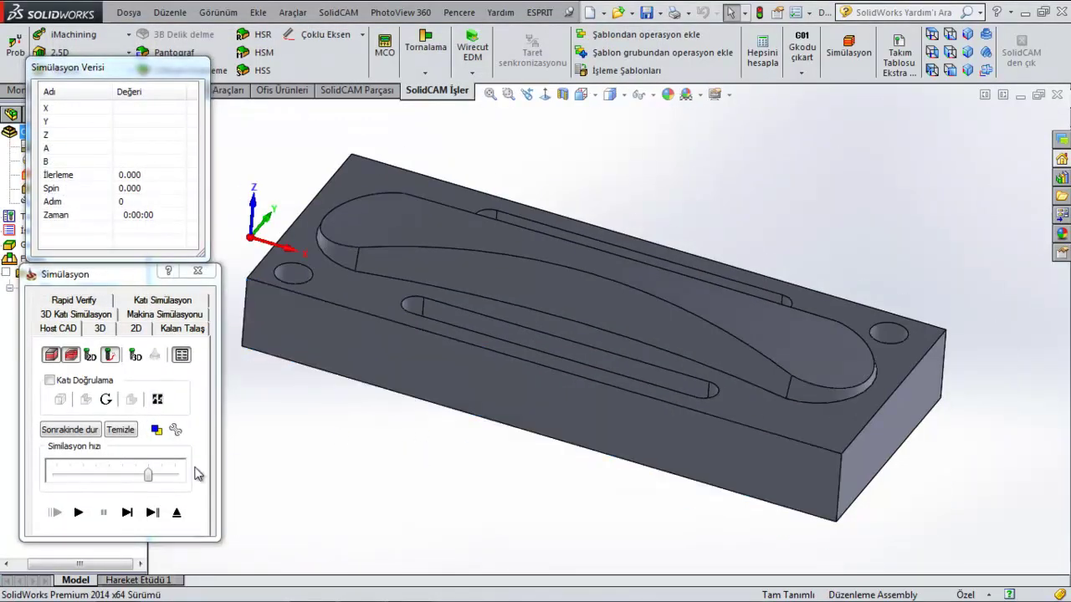
{"action": "left_click", "coordinate": [80, 512]}
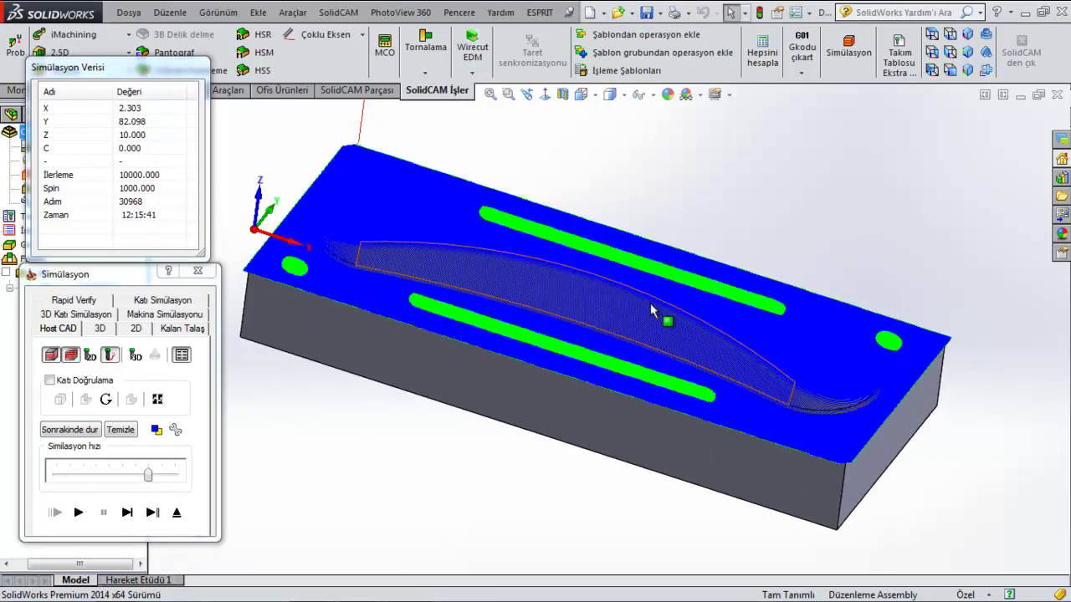
Zoom and orbit to inspect the dense passes as the simulation reaches step 30968
{"action": "scroll", "coordinate": [624, 334], "scroll_direction": "down", "scroll_amount": 5}
{"action": "scroll", "coordinate": [636, 339], "scroll_direction": "down", "scroll_amount": 2}
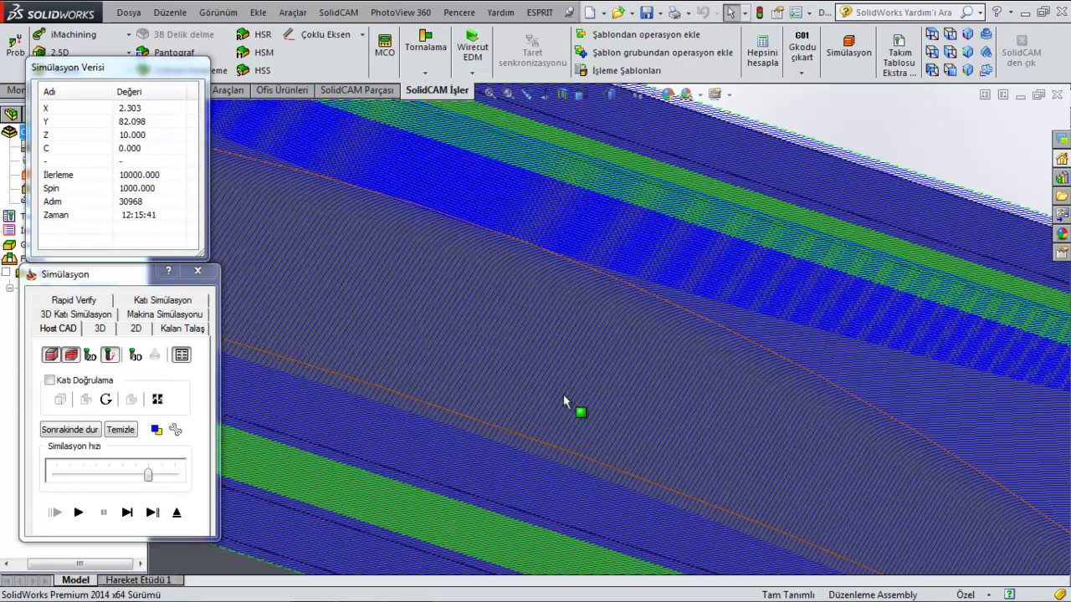
{"action": "scroll", "coordinate": [584, 373], "scroll_direction": "up", "scroll_amount": 3}
{"action": "mouse_move", "coordinate": [652, 381]}
{"action": "middle_mouse_down"}
{"action": "mouse_move", "coordinate": [651, 312]}
{"action": "mouse_move", "coordinate": [610, 318]}
{"action": "mouse_move", "coordinate": [573, 370]}
{"action": "mouse_move", "coordinate": [617, 394]}
{"action": "middle_mouse_up"}
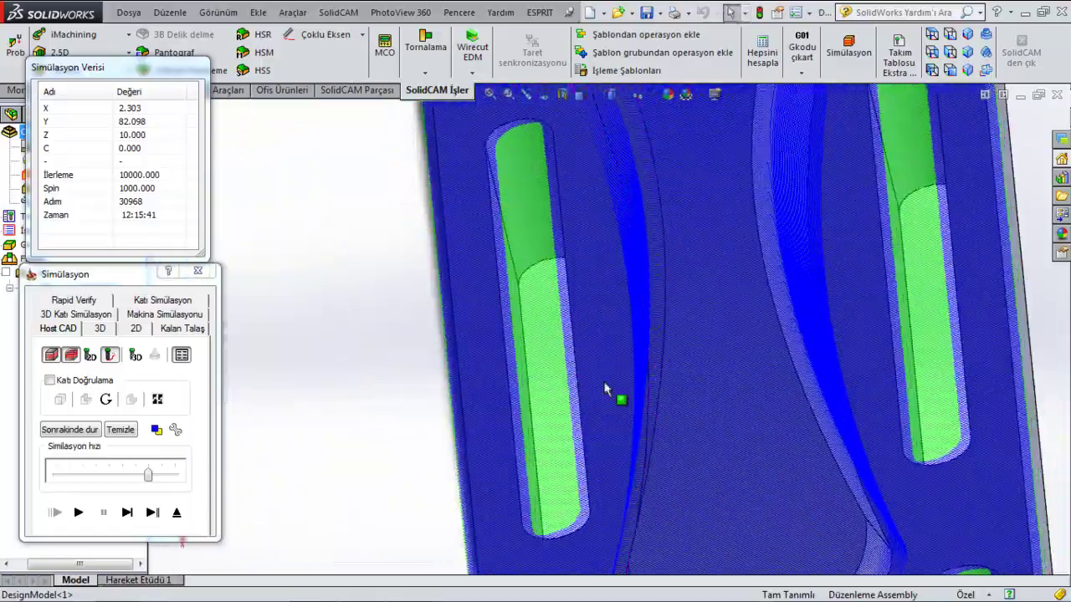
{"action": "mouse_move", "coordinate": [855, 368]}
{"action": "middle_mouse_down"}
{"action": "mouse_move", "coordinate": [831, 307]}
{"action": "mouse_move", "coordinate": [877, 310]}
{"action": "middle_mouse_up"}
{"action": "scroll", "coordinate": [877, 310], "scroll_direction": "down", "scroll_amount": 2}
{"action": "scroll", "coordinate": [882, 313], "scroll_direction": "down", "scroll_amount": 2}
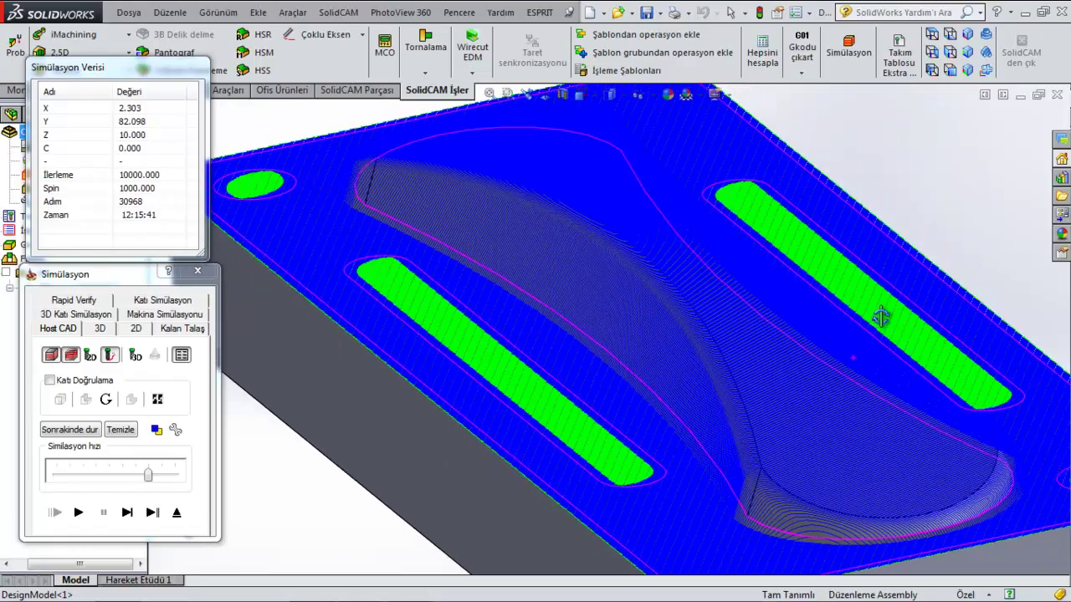
{"action": "scroll", "coordinate": [887, 326], "scroll_direction": "down", "scroll_amount": 2}
{"action": "scroll", "coordinate": [873, 567], "scroll_direction": "up", "scroll_amount": 5}
{"action": "scroll", "coordinate": [796, 494], "scroll_direction": "down", "scroll_amount": 5}
{"action": "scroll", "coordinate": [688, 420], "scroll_direction": "down", "scroll_amount": 2}
{"action": "scroll", "coordinate": [681, 414], "scroll_direction": "up", "scroll_amount": 2}
{"action": "scroll", "coordinate": [669, 402], "scroll_direction": "up", "scroll_amount": 3}
{"action": "scroll", "coordinate": [628, 360], "scroll_direction": "up", "scroll_amount": 2}
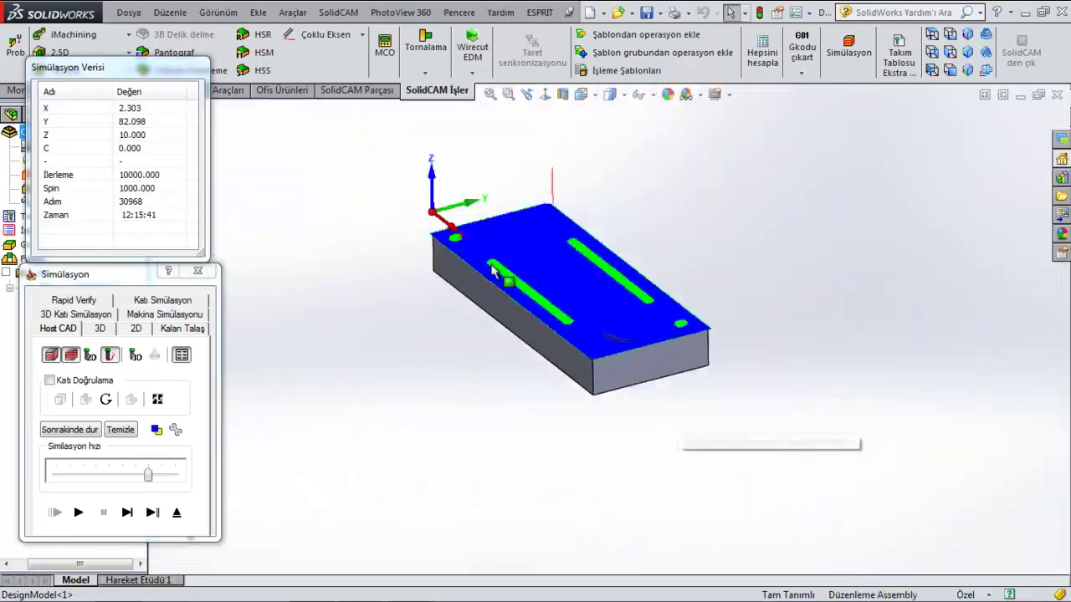
{"action": "scroll", "coordinate": [578, 317], "scroll_direction": "down", "scroll_amount": 5}
{"action": "mouse_move", "coordinate": [577, 318]}
{"action": "middle_mouse_down"}
{"action": "mouse_move", "coordinate": [633, 287]}
{"action": "mouse_move", "coordinate": [689, 361]}
{"action": "mouse_move", "coordinate": [246, 462]}
{"action": "middle_mouse_up"}
Exit the simulation, close the HSM_Lin_hedef settings, and zoom to fit the block
{"action": "left_click", "coordinate": [176, 512]}
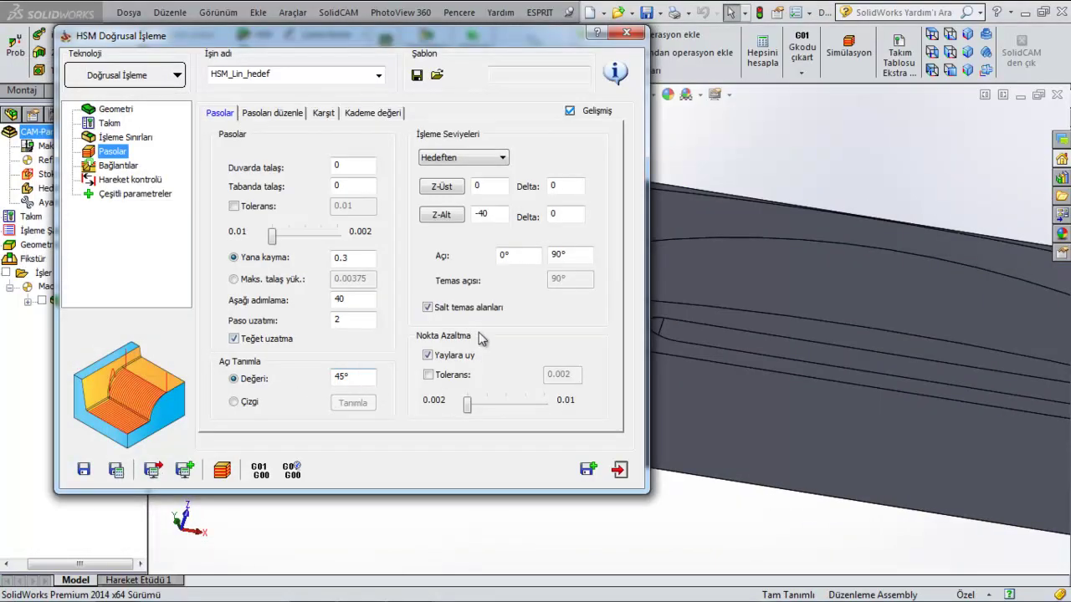
{"action": "left_click", "coordinate": [516, 257]}
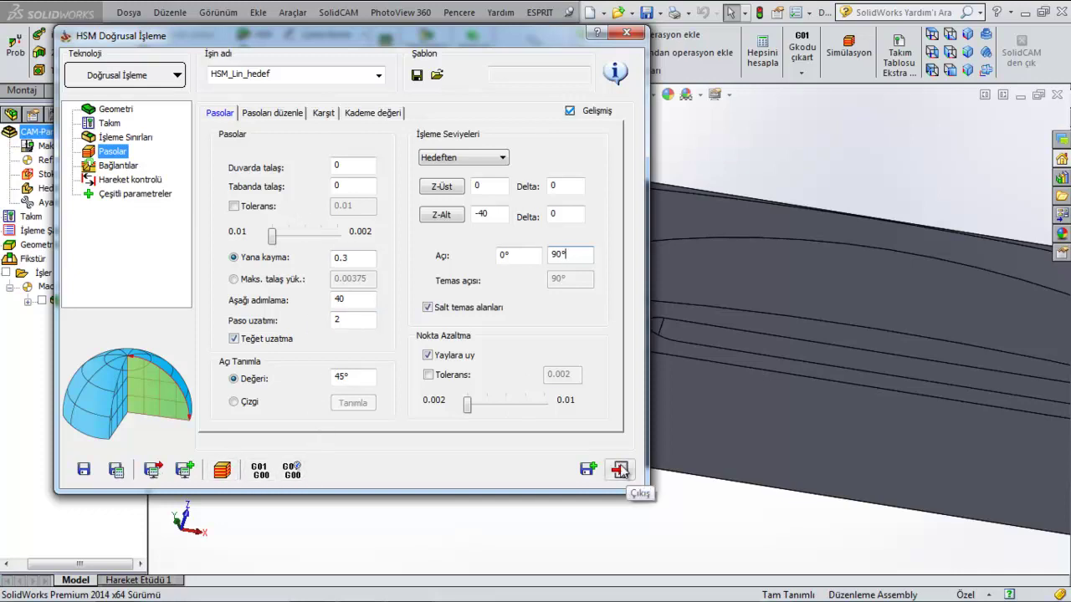
{"action": "left_click", "coordinate": [620, 469]}
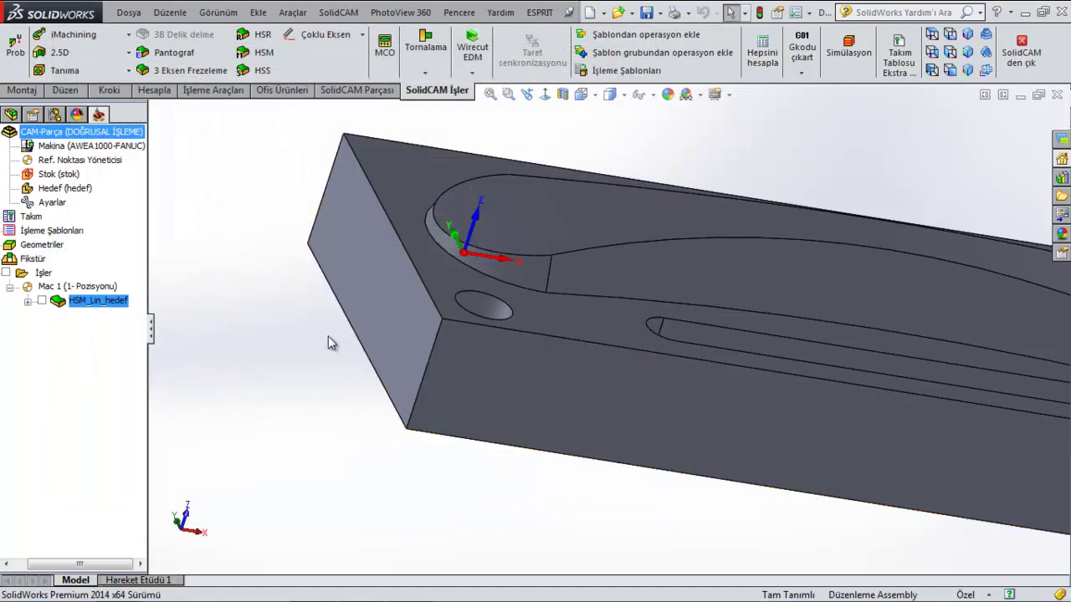
{"action": "key", "text": "f"}
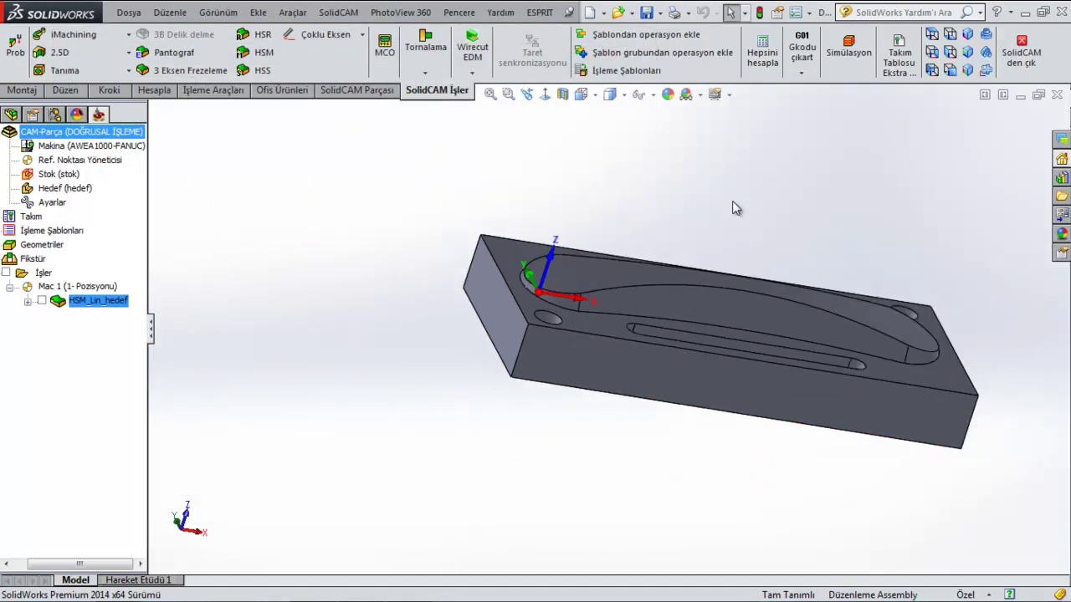